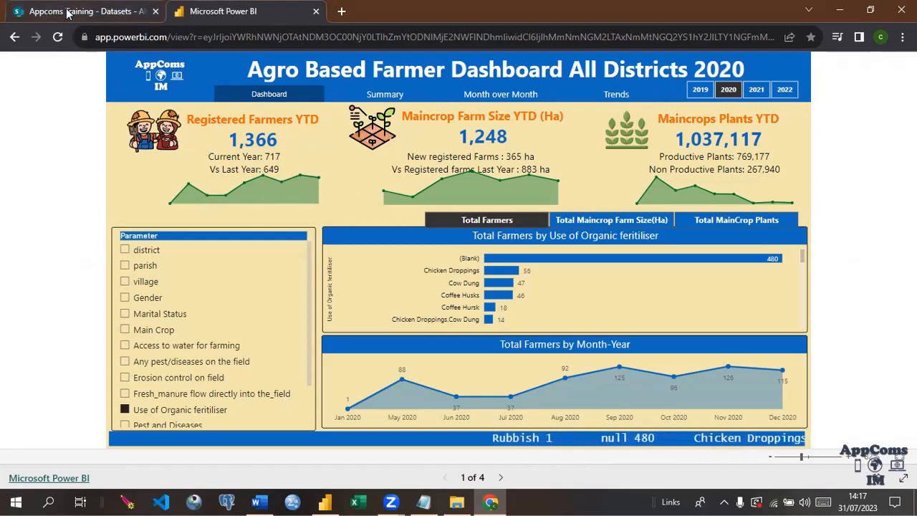
- Switch to SharePoint, open Farmer Database.xlsx from the Datasets folder and bring the farmer sheet's first columns into view
left_click(68, 13)
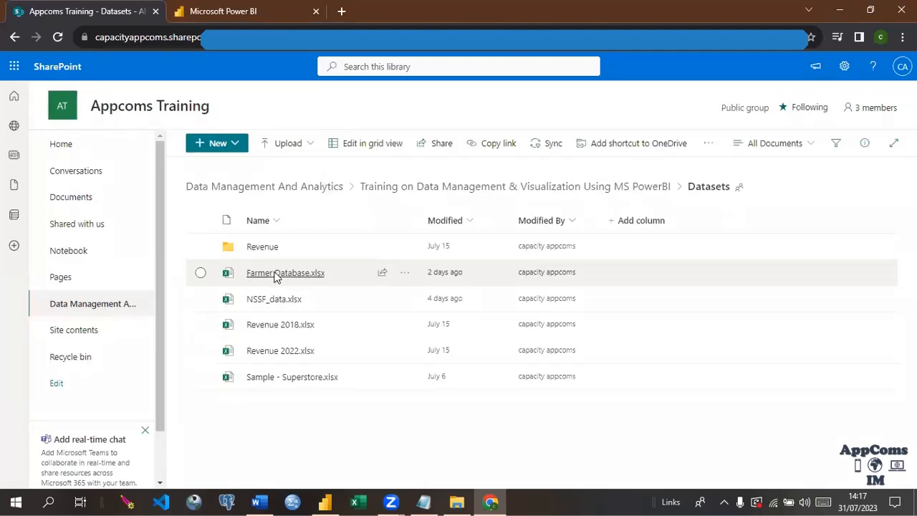
left_click(276, 278)
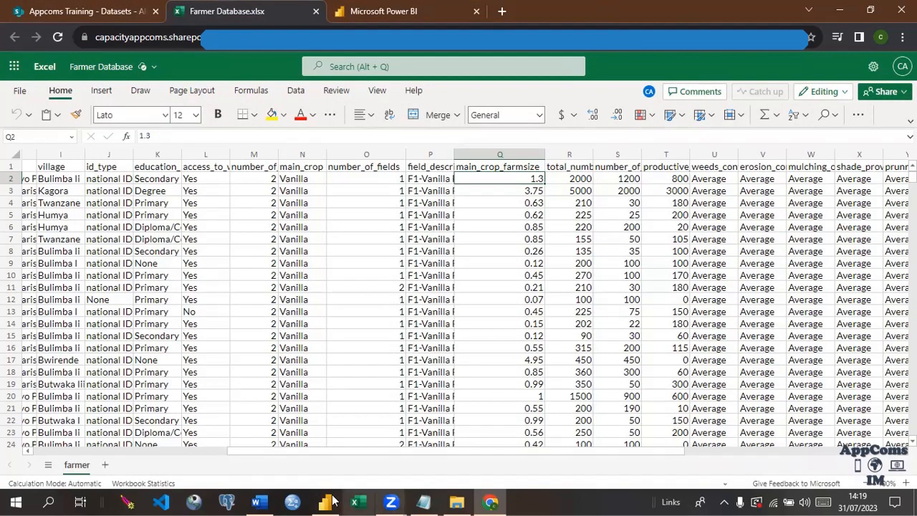
left_click_drag(313, 450, 164, 456)
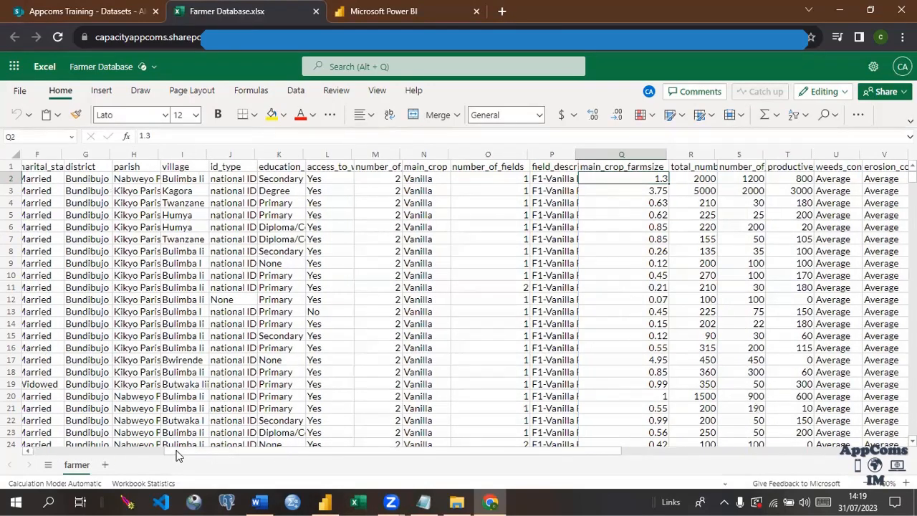
left_click(49, 454)
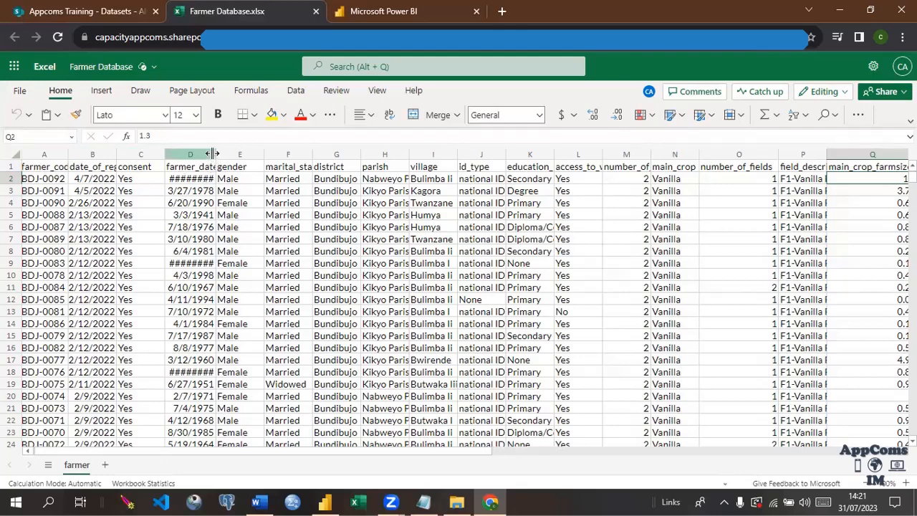
- Widen the access_to_water_for_farming column and enlarge the formula bar to read long header names
left_click_drag(215, 154, 246, 151)
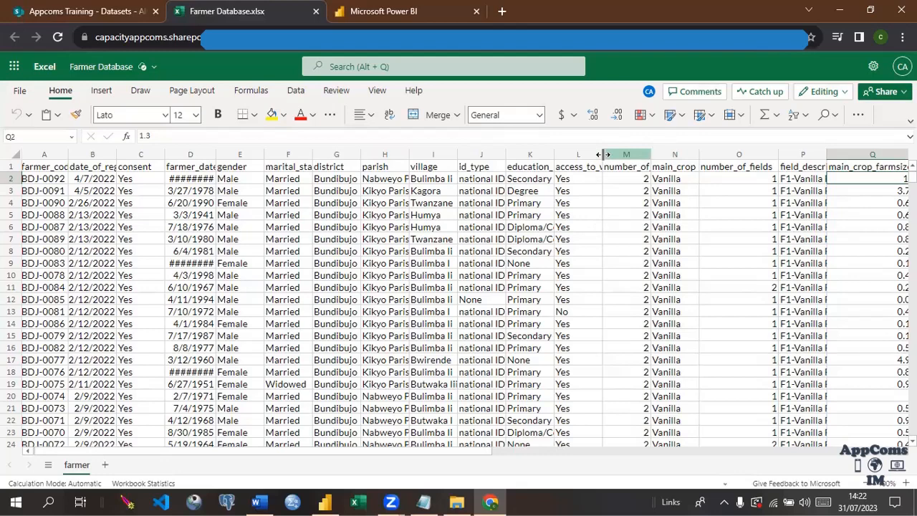
left_click_drag(602, 154, 649, 156)
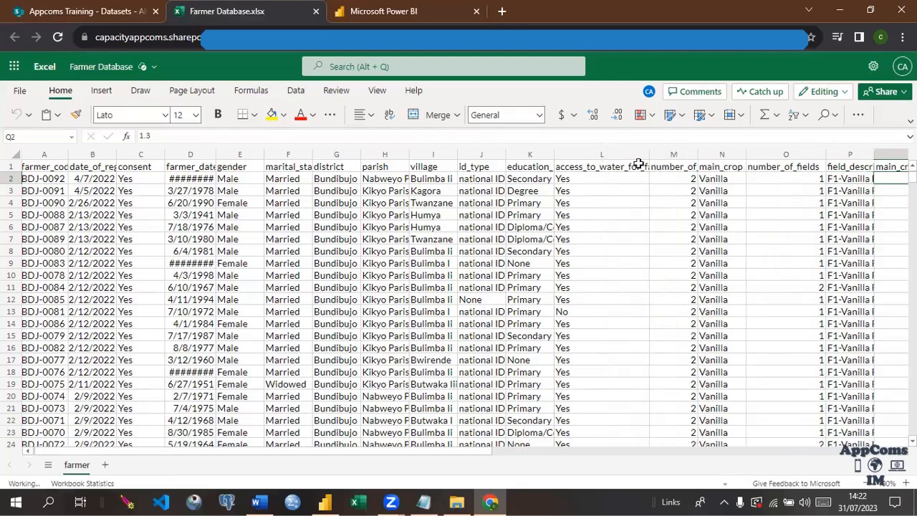
left_click(601, 166)
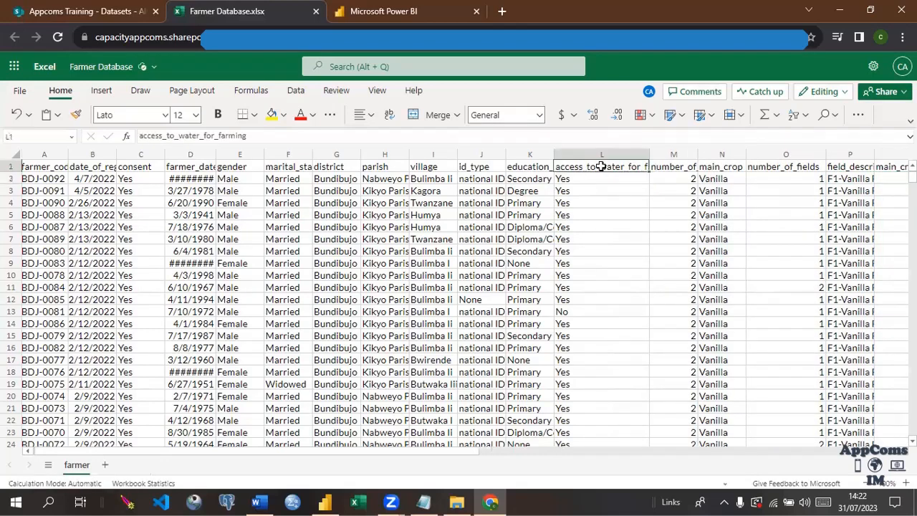
left_click(668, 166)
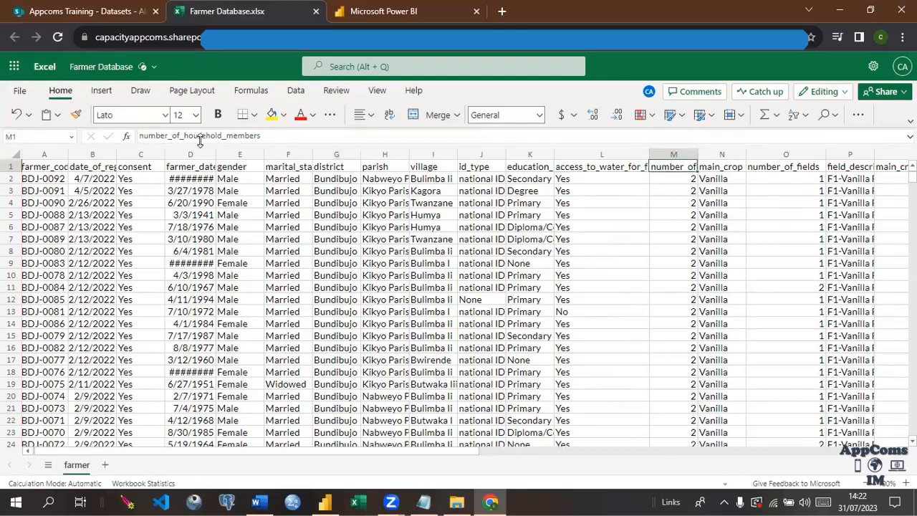
left_click_drag(417, 149, 698, 147)
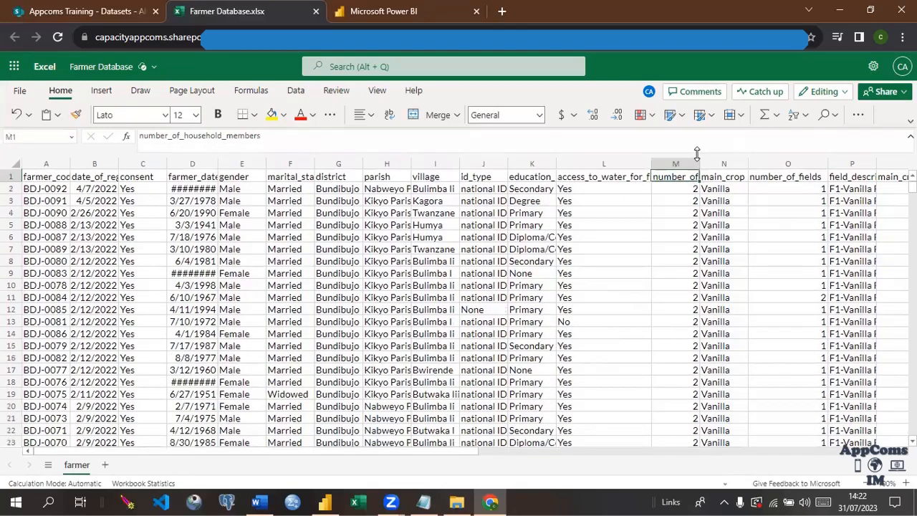
- Examine the main_crop, number_of_fields, field description and main_crop_farmsize columns
left_click(725, 177)
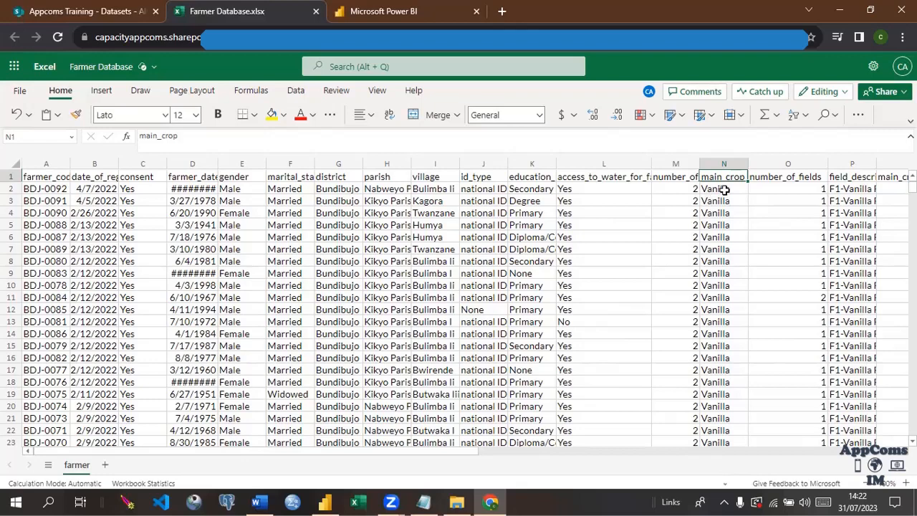
left_click(725, 189)
left_click(727, 177)
scroll(465, 307, "right", 5)
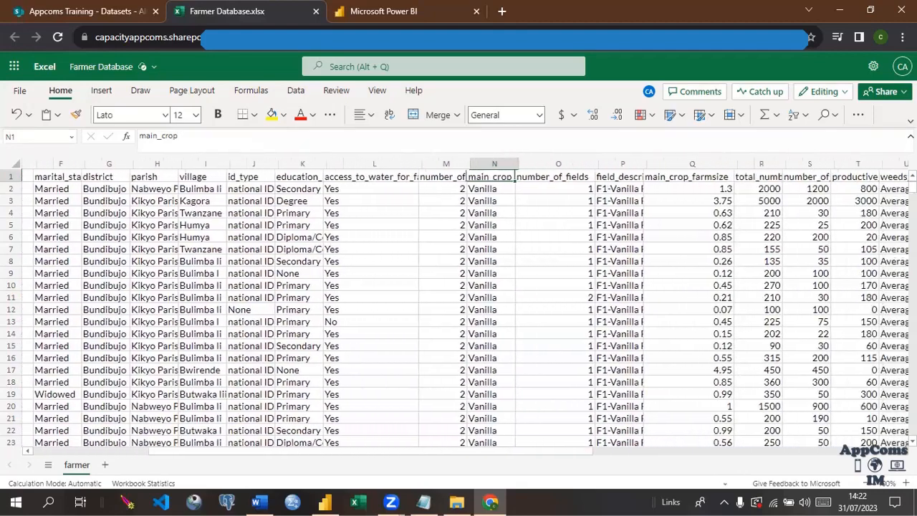
scroll(734, 370, "right", 3)
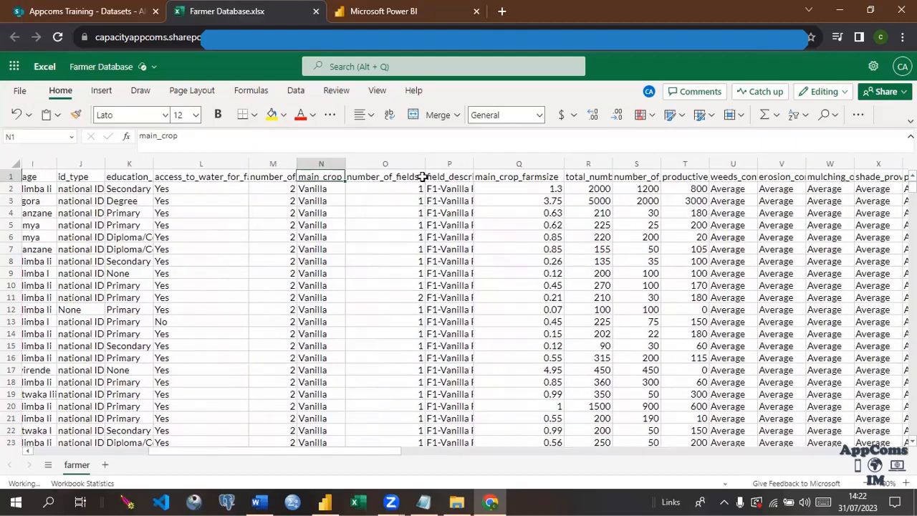
left_click(403, 178)
left_click(390, 188)
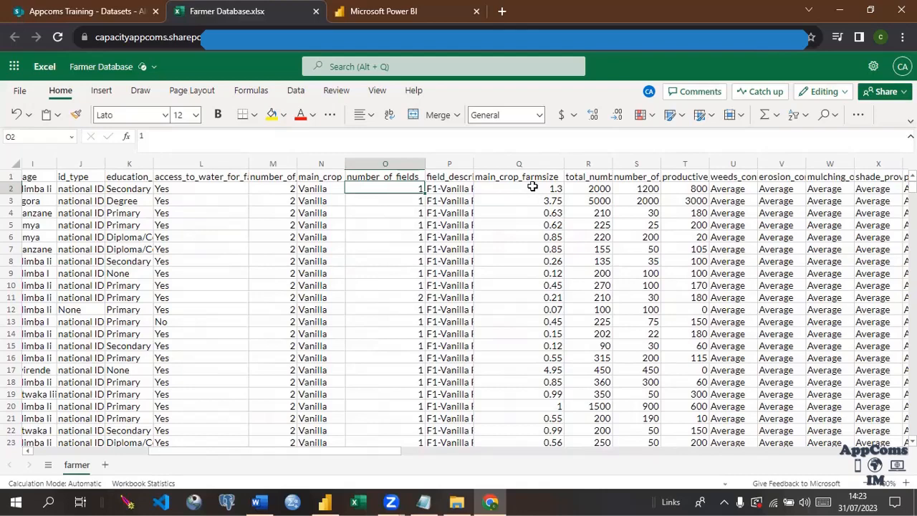
left_click(454, 175)
left_click(518, 175)
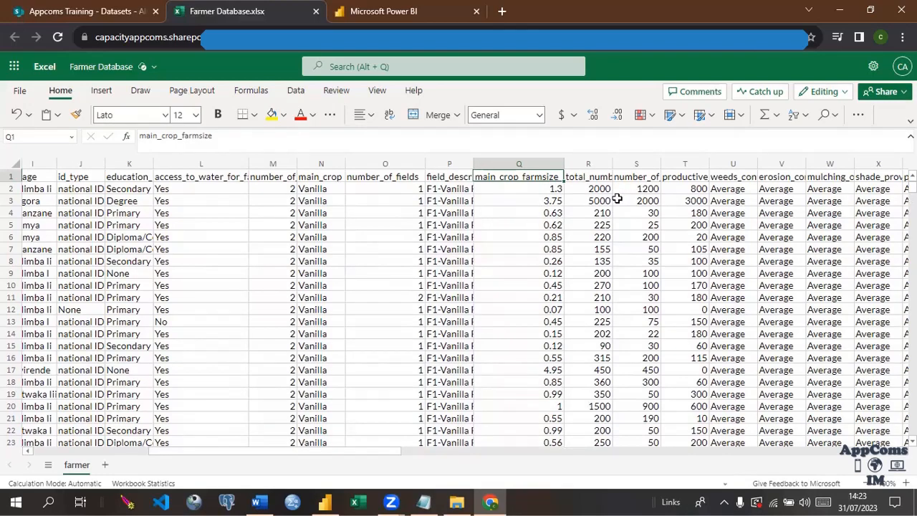
- Examine the main crop plant count columns, comparing total, non-productive and productive plants across the first rows
left_click(592, 185)
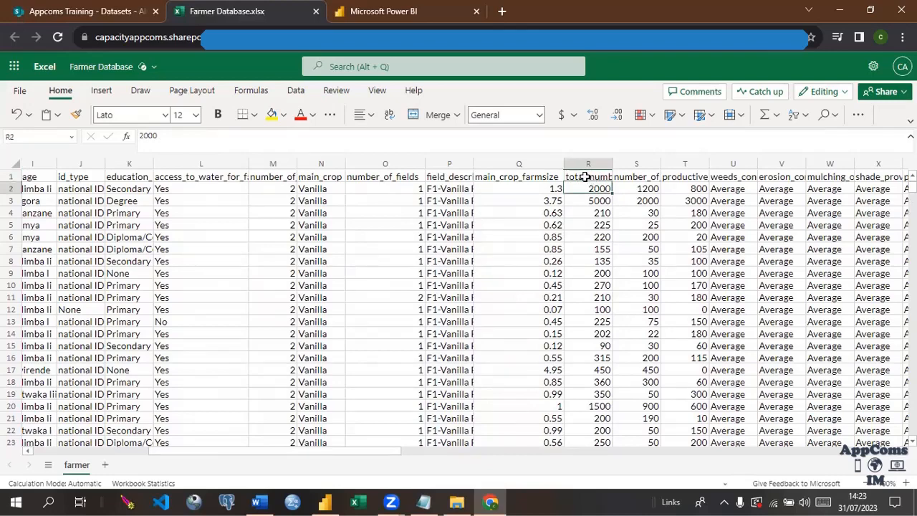
left_click(587, 178)
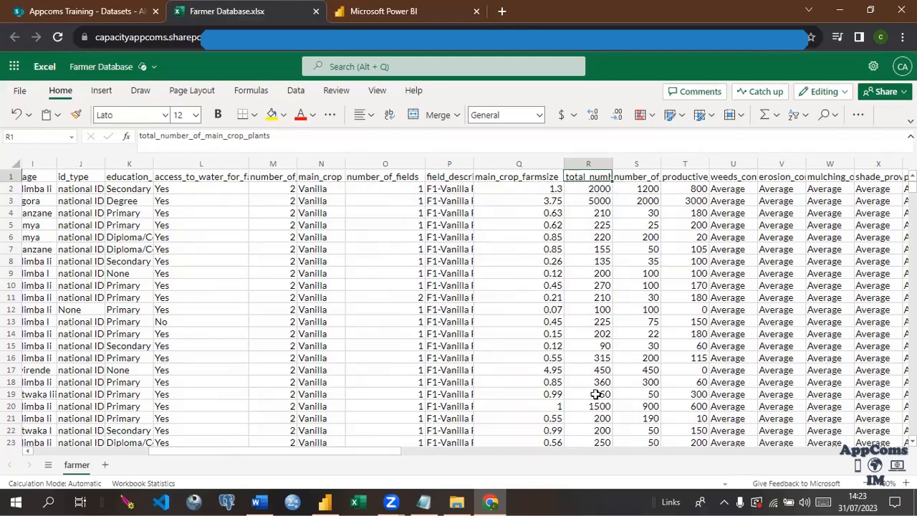
left_click(635, 177)
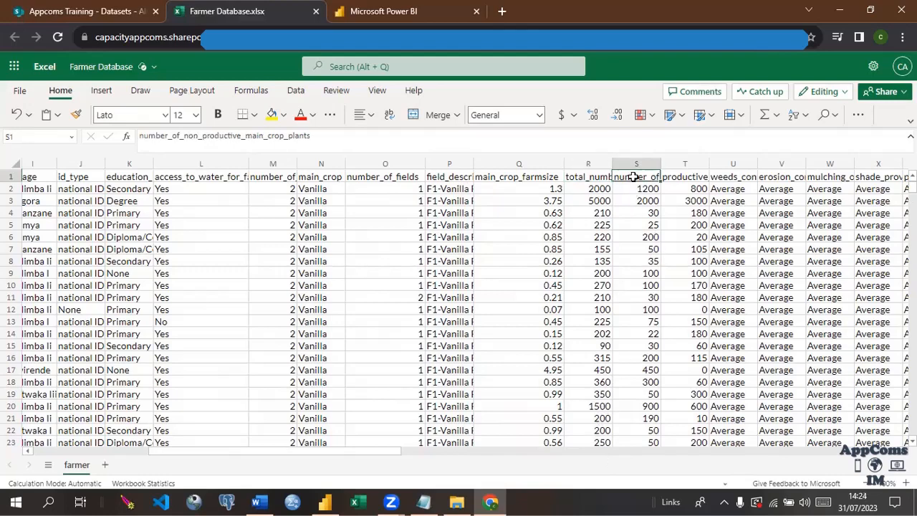
left_click(688, 177)
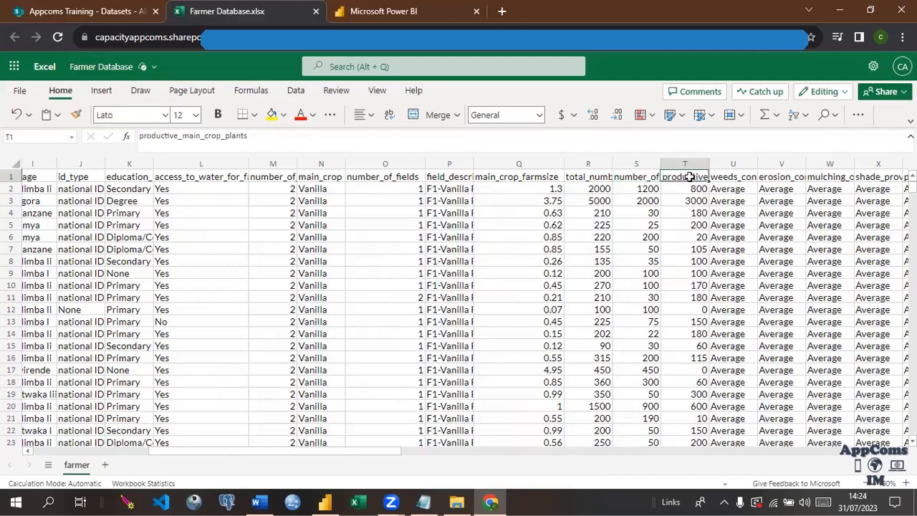
left_click(645, 189)
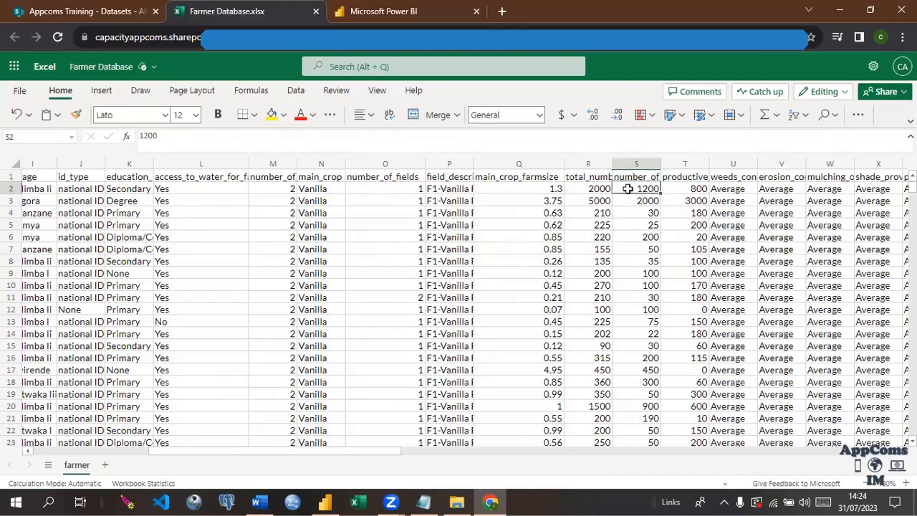
left_click(693, 189)
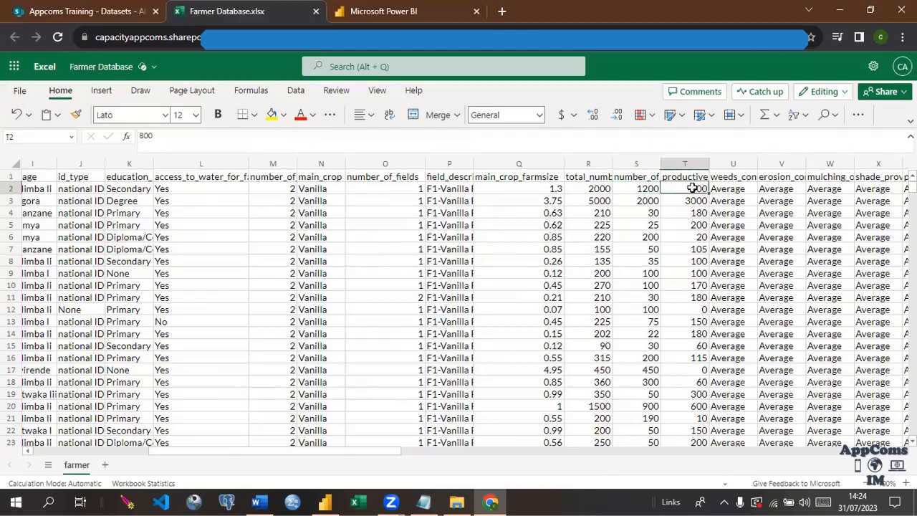
left_click(635, 188)
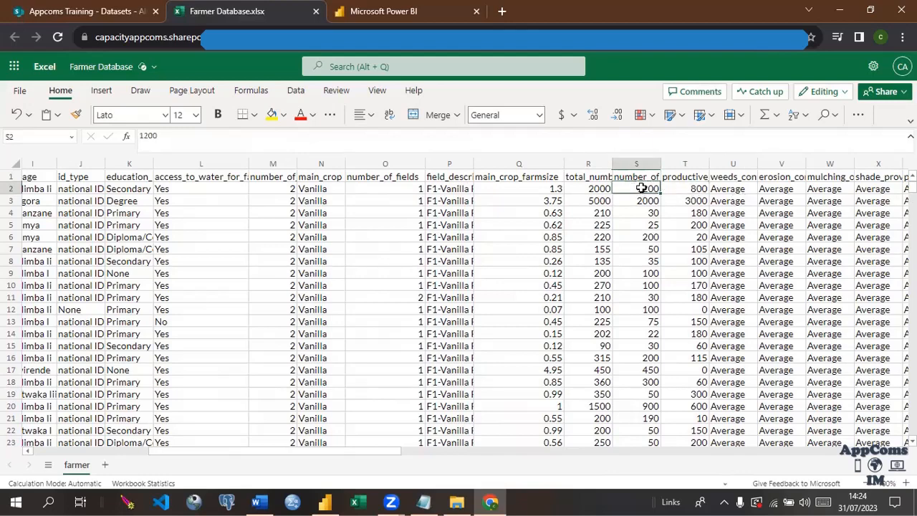
left_click(688, 187)
left_click(652, 187)
left_click(684, 188)
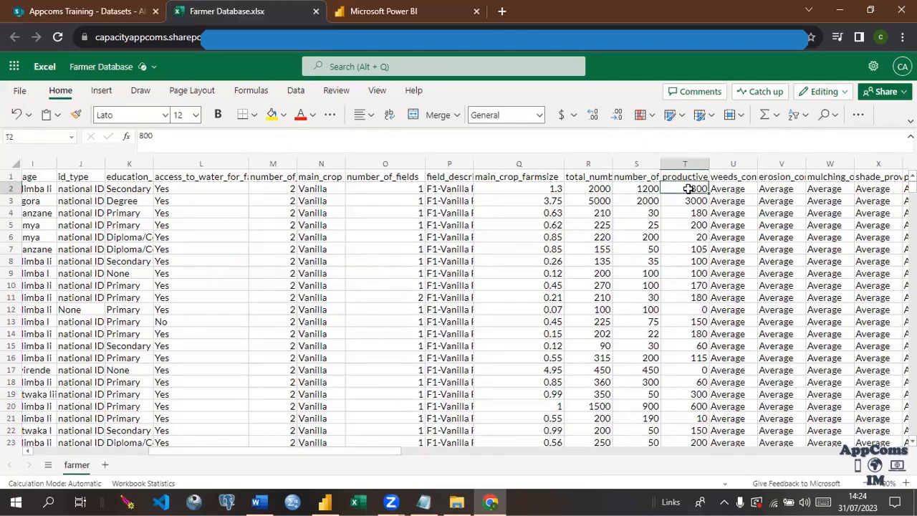
left_click(652, 187)
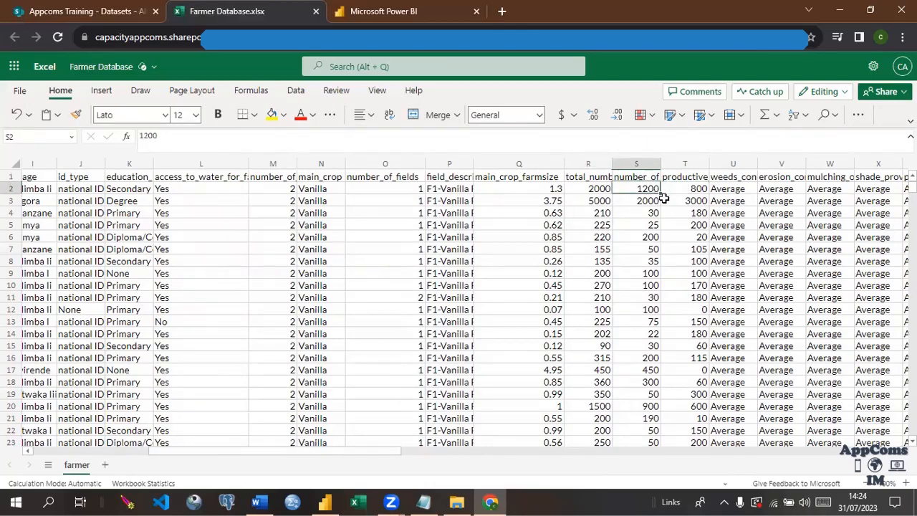
left_click(651, 214)
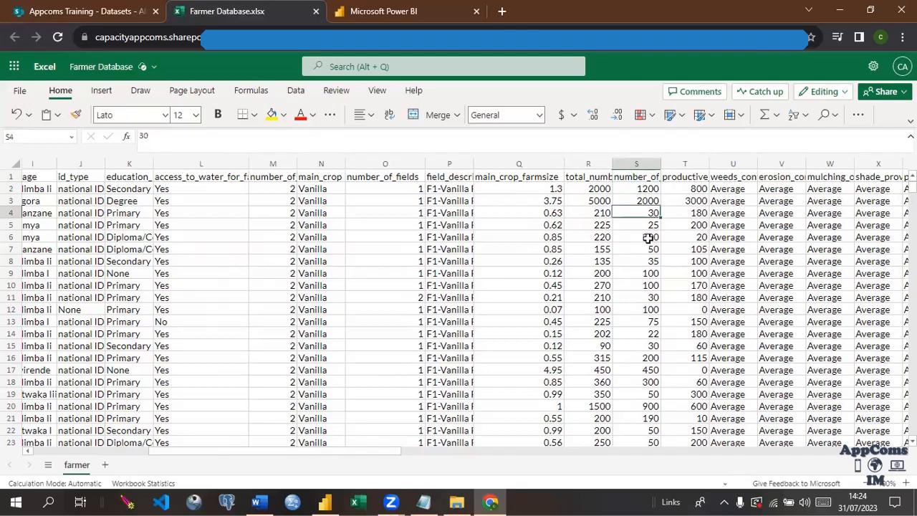
left_click(648, 237)
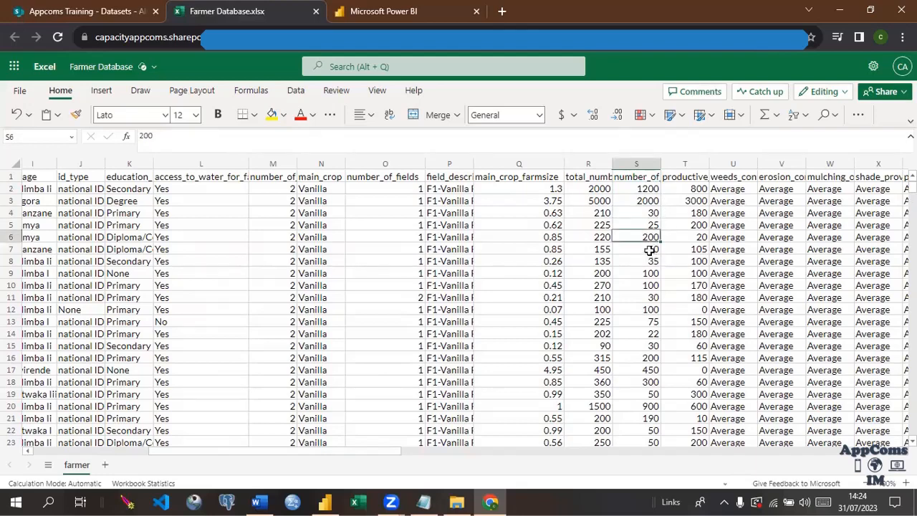
left_click(649, 249)
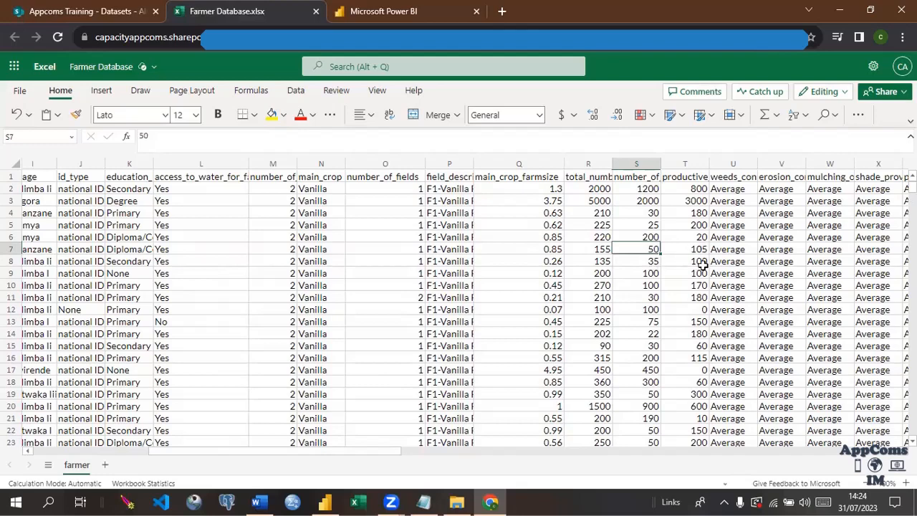
- Examine the weeds_control_on_this_field and erosion_control_on_this_field column headers
left_click(724, 176)
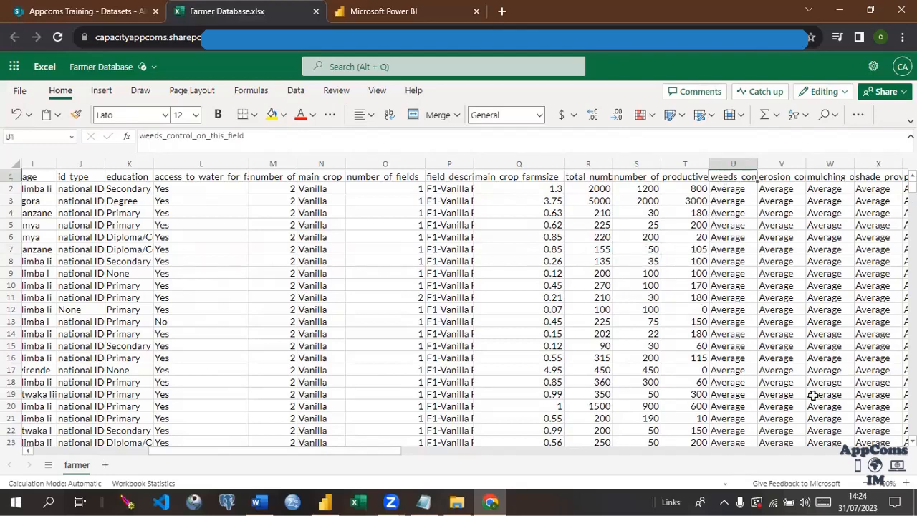
scroll(466, 308, "right", 5)
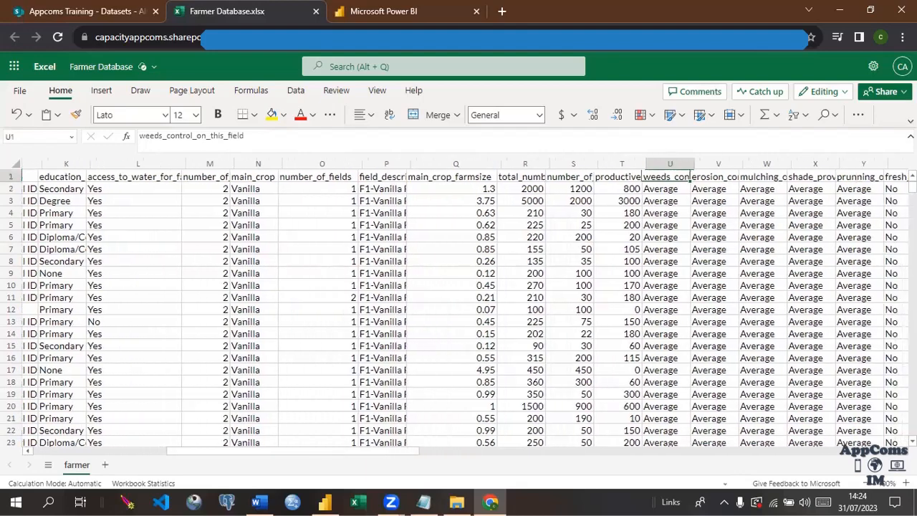
scroll(466, 308, "right", 5)
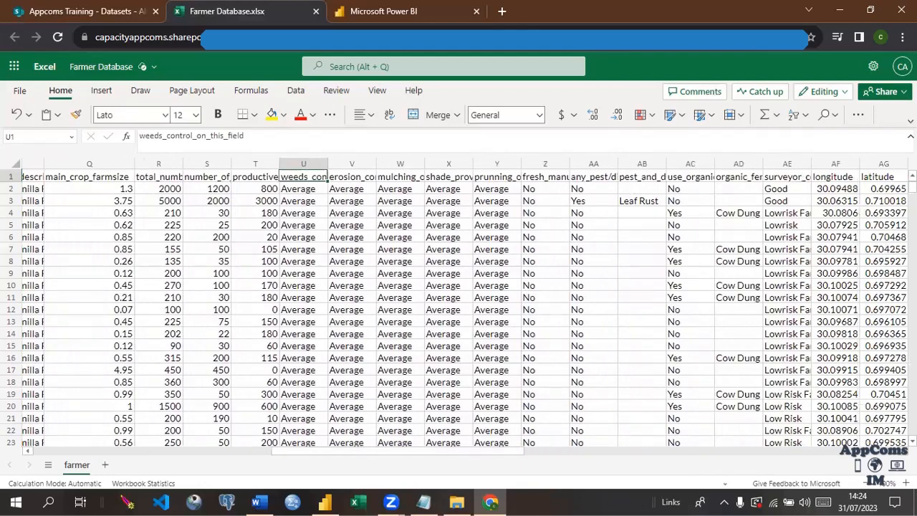
left_click(351, 176)
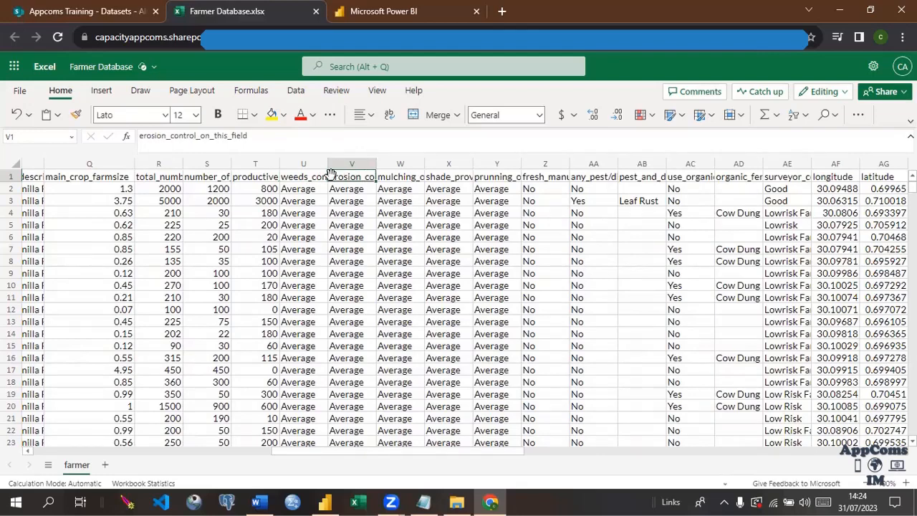
left_click(321, 176)
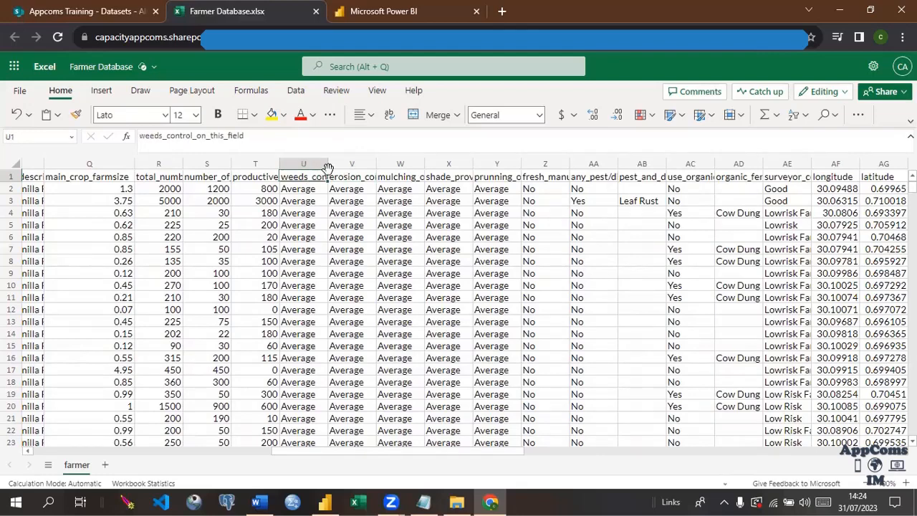
- Turn on filtering for the header row and select the shade_provided_to_the_main_crop header
left_click(296, 91)
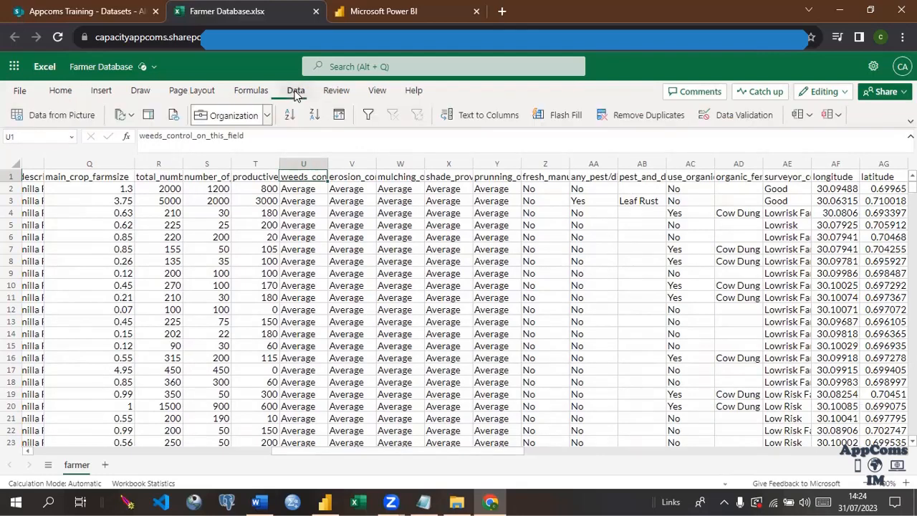
left_click(366, 116)
left_click(337, 177)
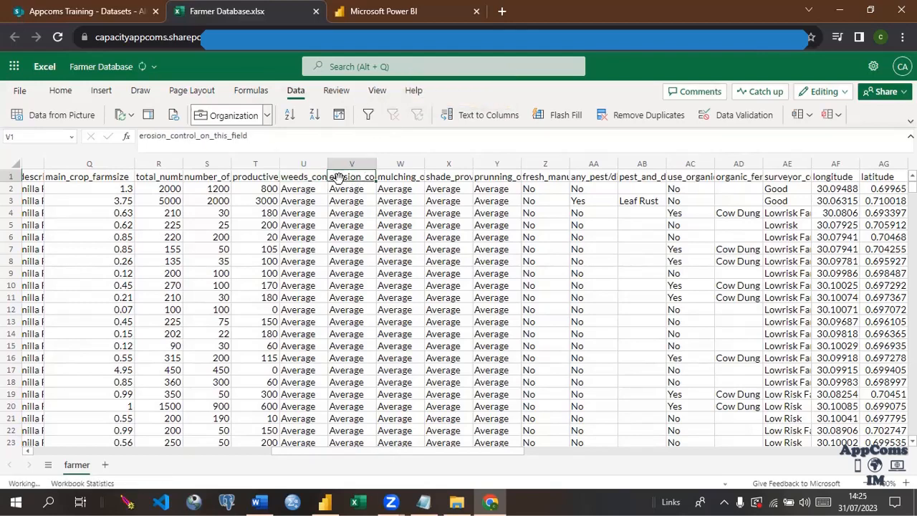
left_click(408, 176)
key("ctrl+shift+l")
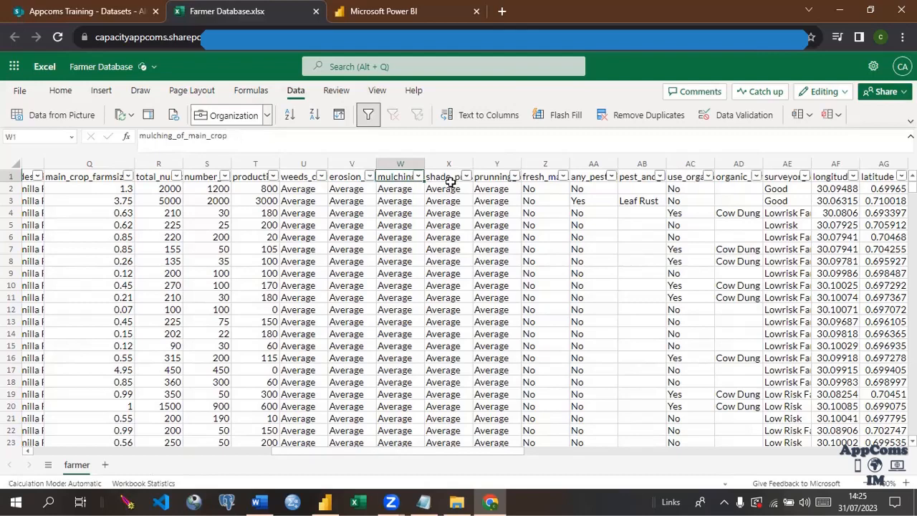
left_click(442, 176)
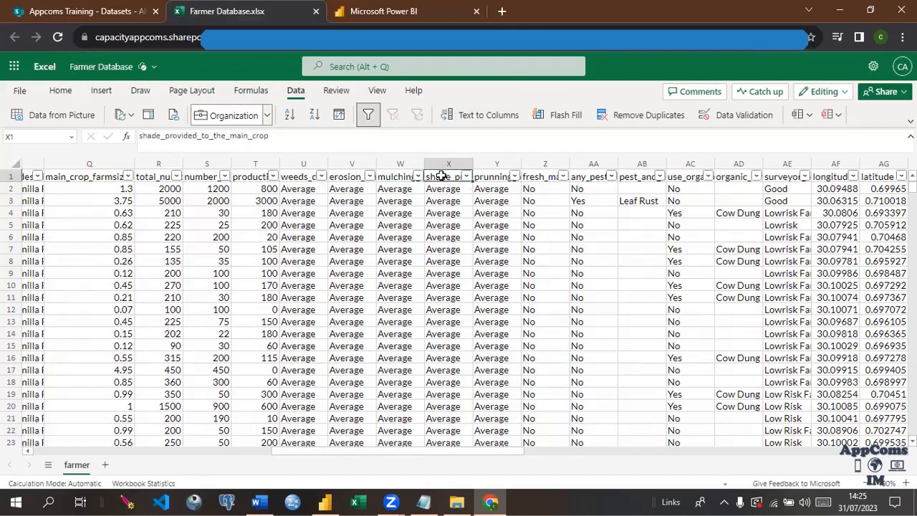
- Examine the headers for pruning of main crop trees, fresh manure flow, any pests or diseases, and pest_and_diseases
left_click(491, 176)
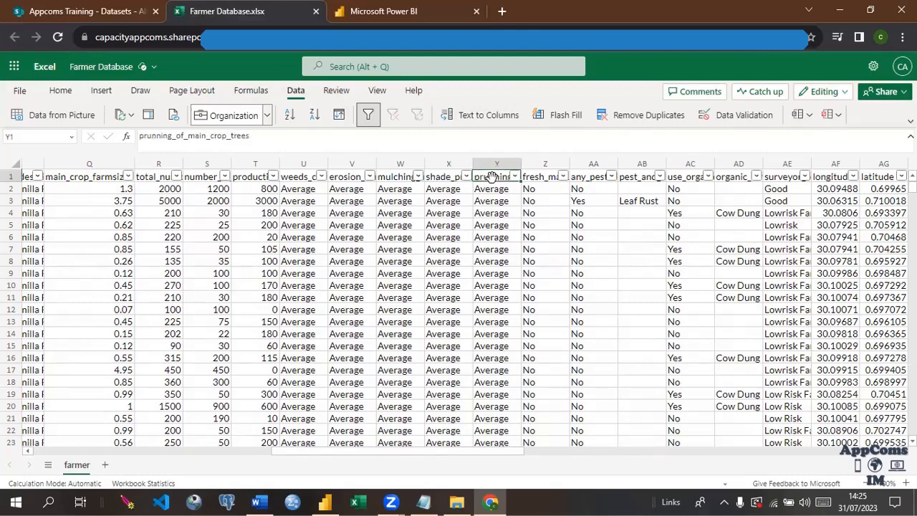
left_click(544, 175)
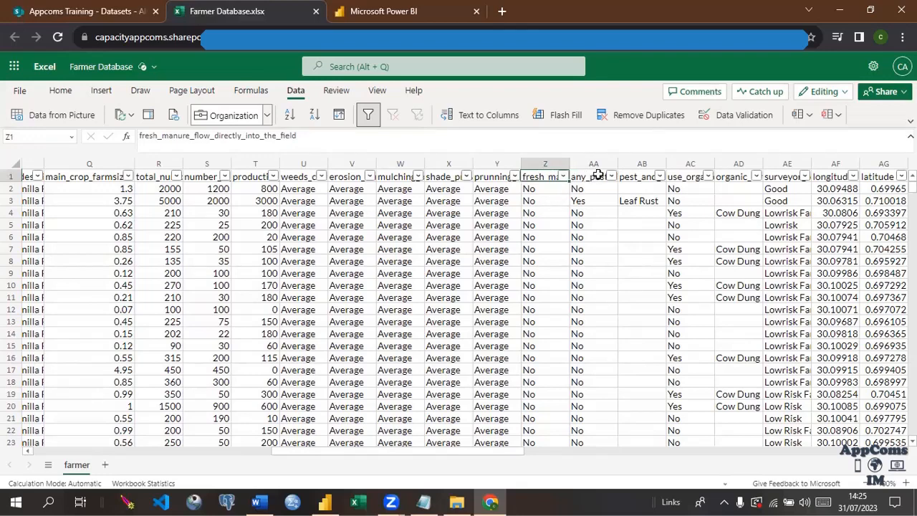
left_click(597, 176)
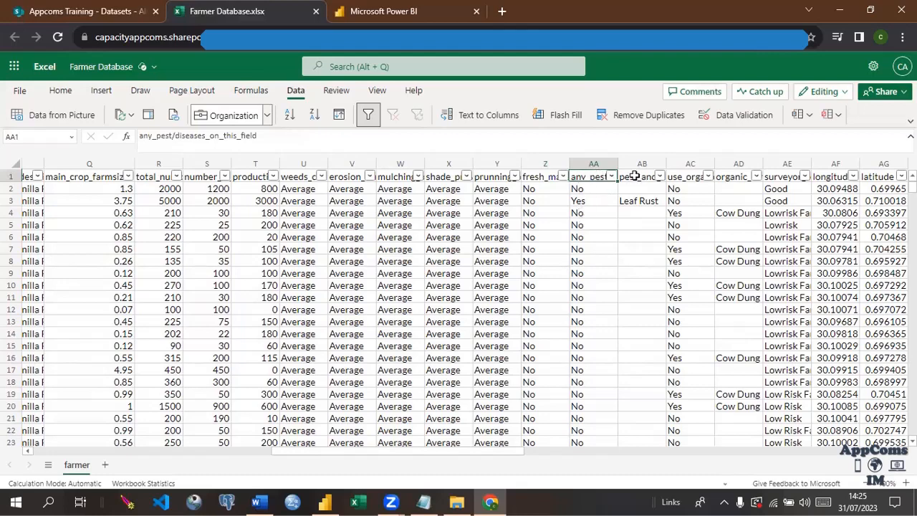
left_click(630, 175)
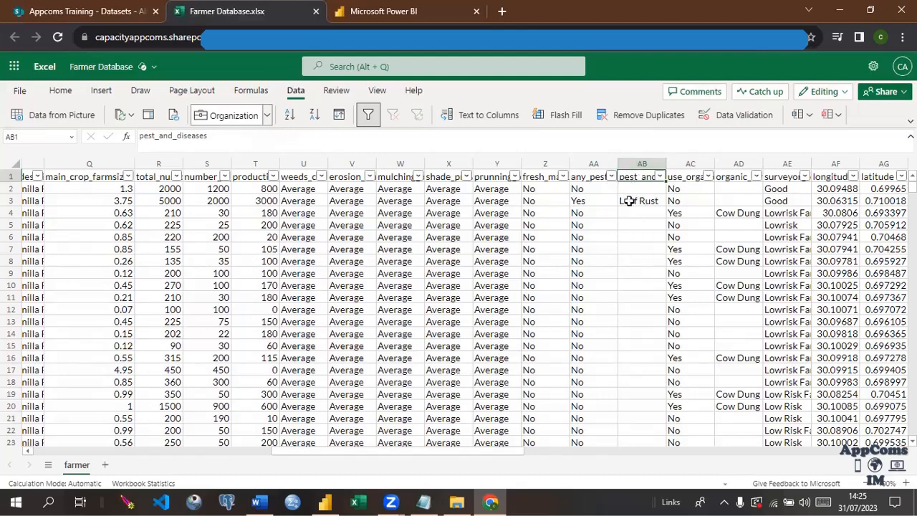
- Examine the headers for organic fertiliser use, organic fertiliser type and surveyor comments
left_click(681, 176)
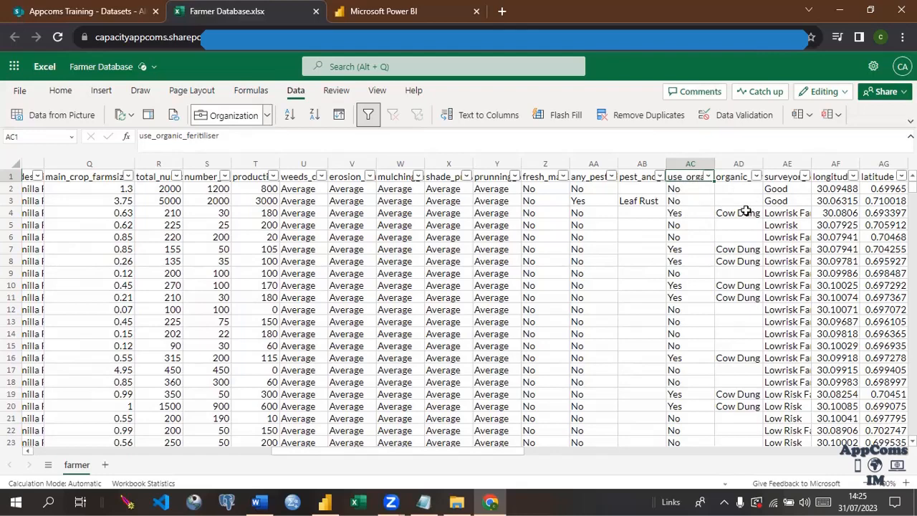
left_click(738, 177)
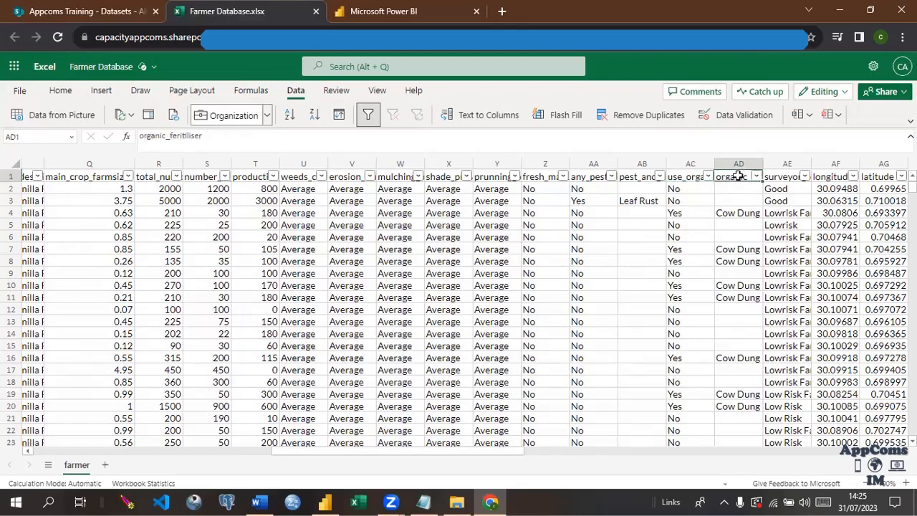
left_click(779, 178)
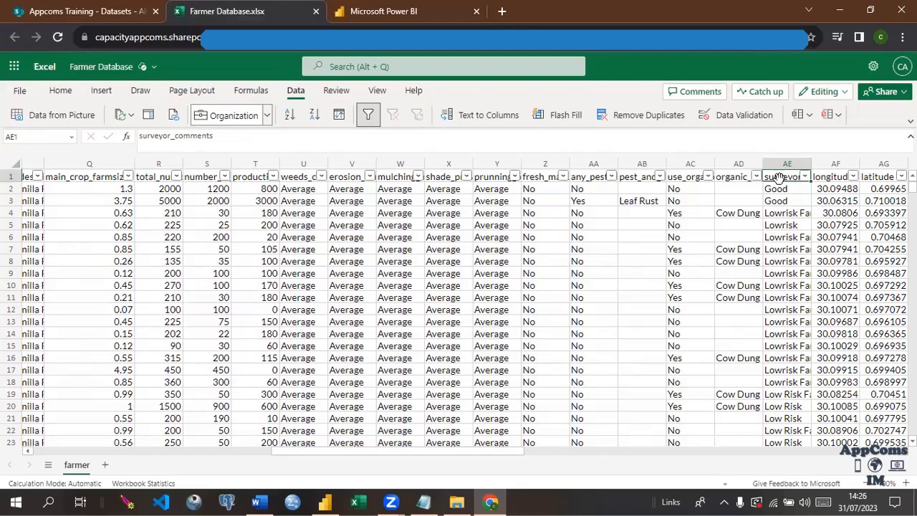
- Select the whole pest_and_diseases, organic fertiliser type and organic fertiliser use columns one by one to review their entries
left_click(631, 164)
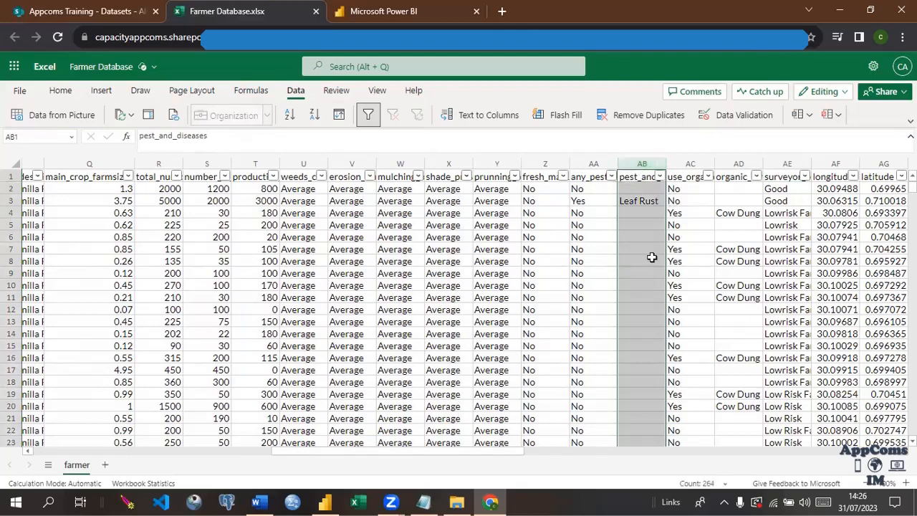
left_click(734, 163)
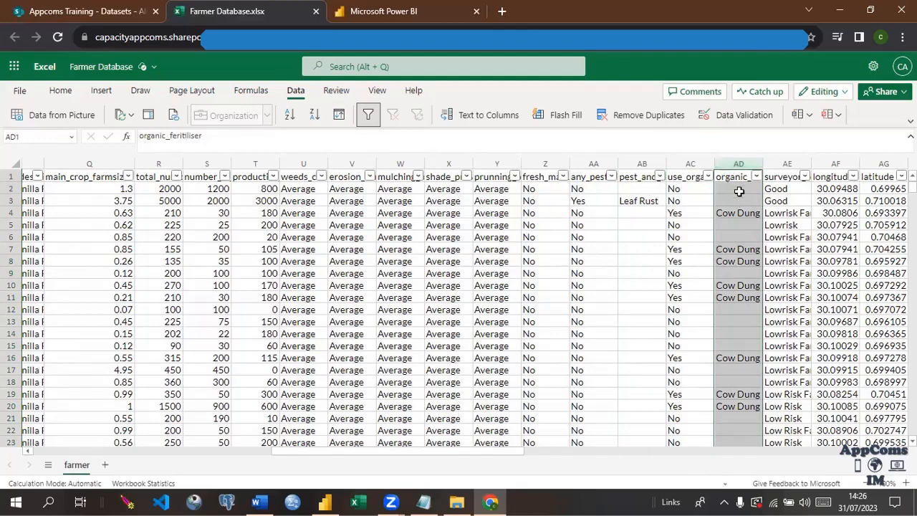
left_click(683, 163)
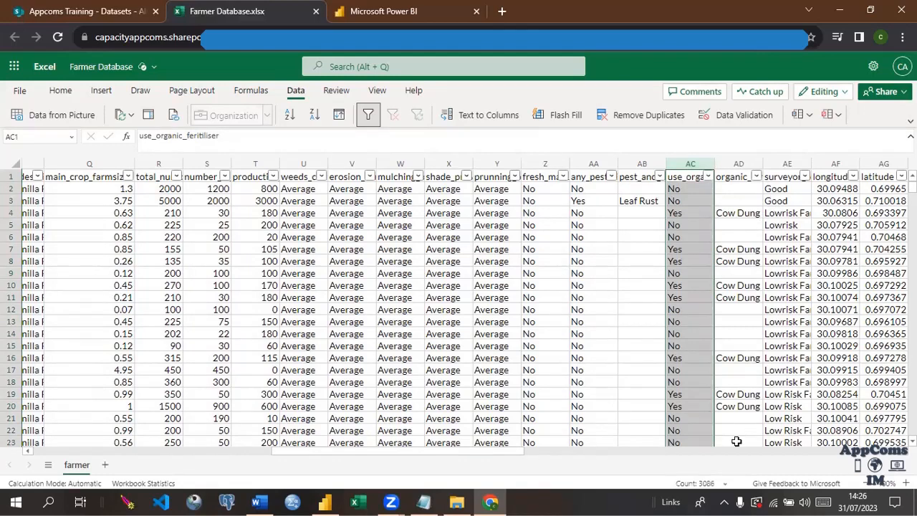
- Examine the longitude and latitude columns at the end of the dataset, returning to the first columns when done
left_click(828, 159)
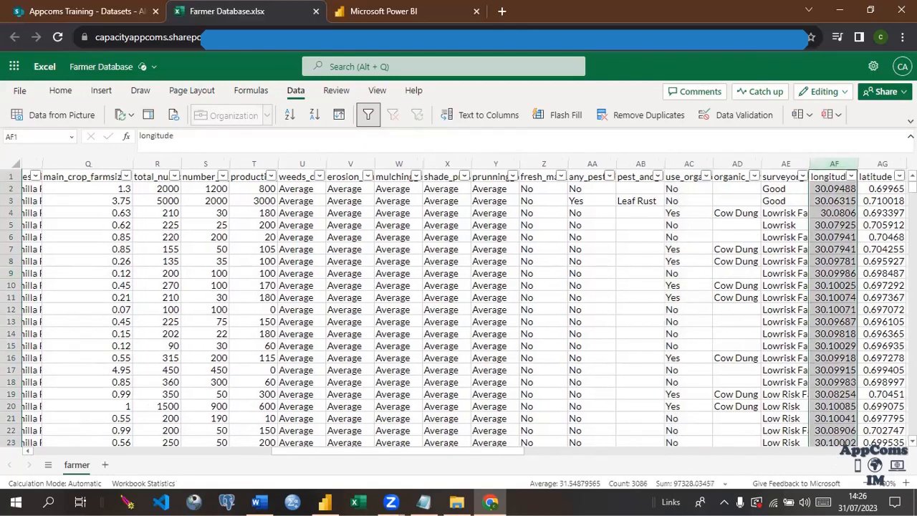
scroll(712, 207, "right", 3)
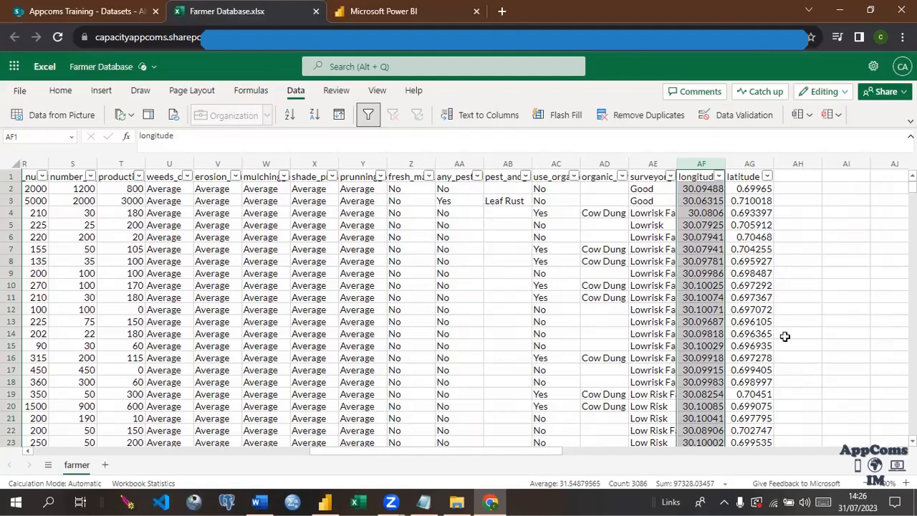
left_click_drag(495, 452, 172, 444)
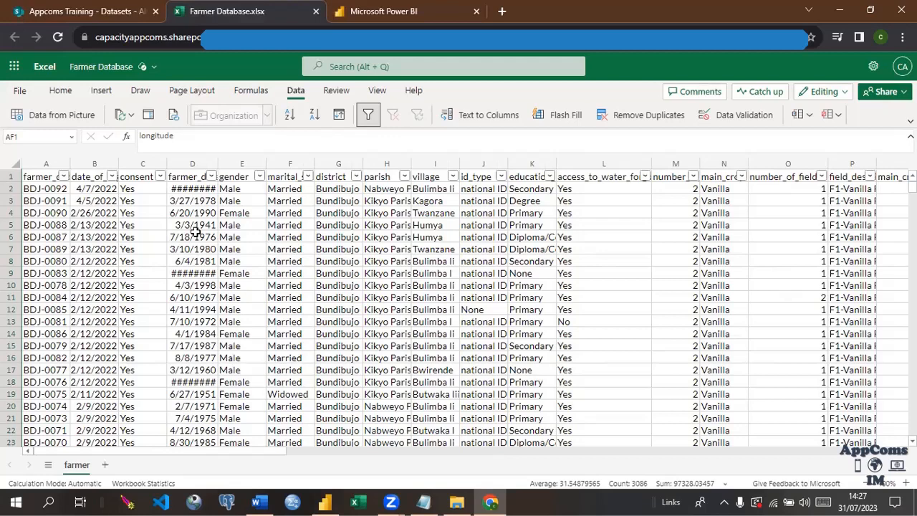
left_click(131, 9)
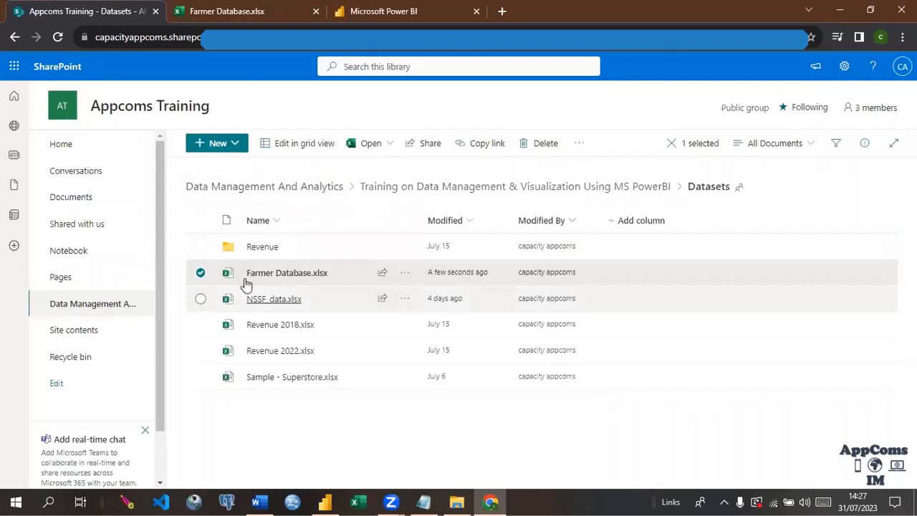
mouse_move(245, 284)
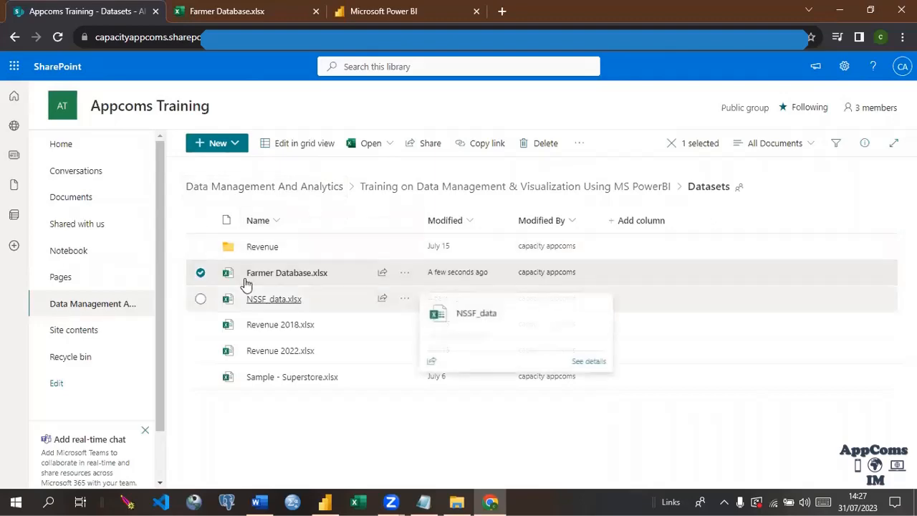
left_click(246, 17)
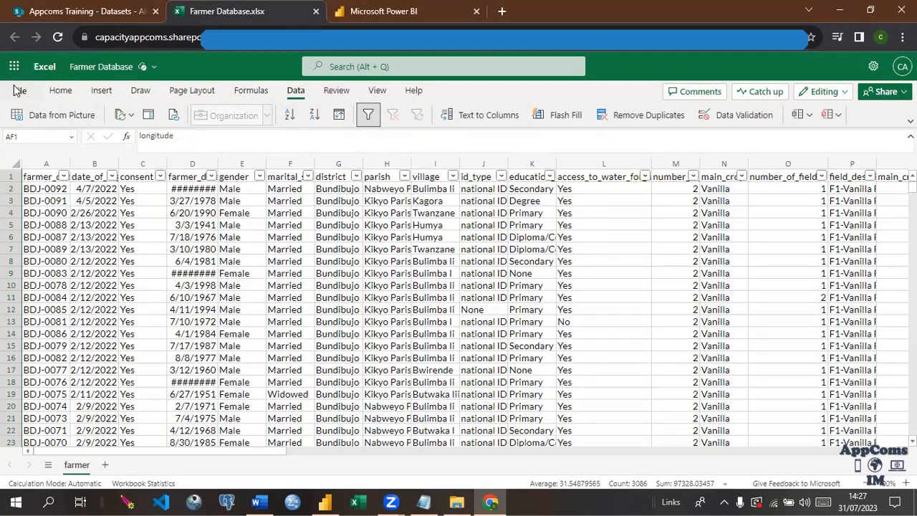
- Open Farmer Database.xlsx from the SharePoint Datasets folder in the desktop Excel app and bring the workbook into view
left_click(86, 11)
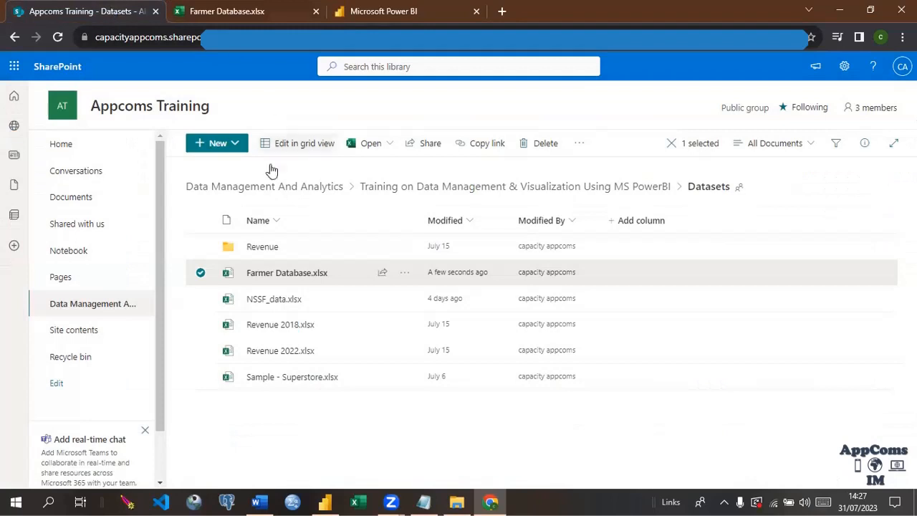
mouse_move(406, 279)
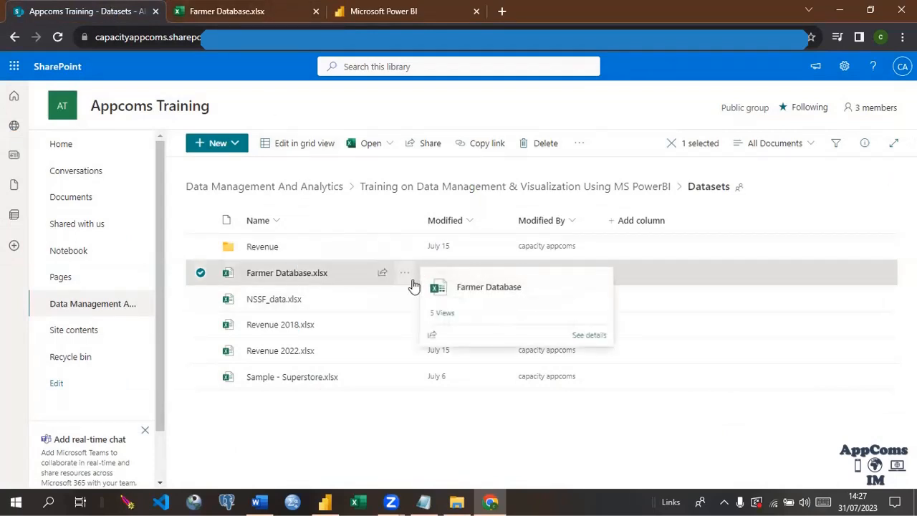
left_click(405, 276)
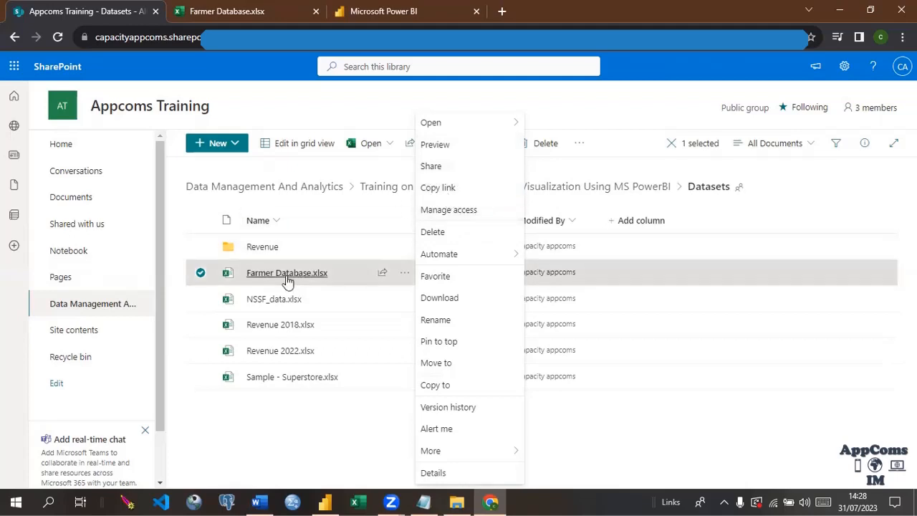
mouse_move(280, 281)
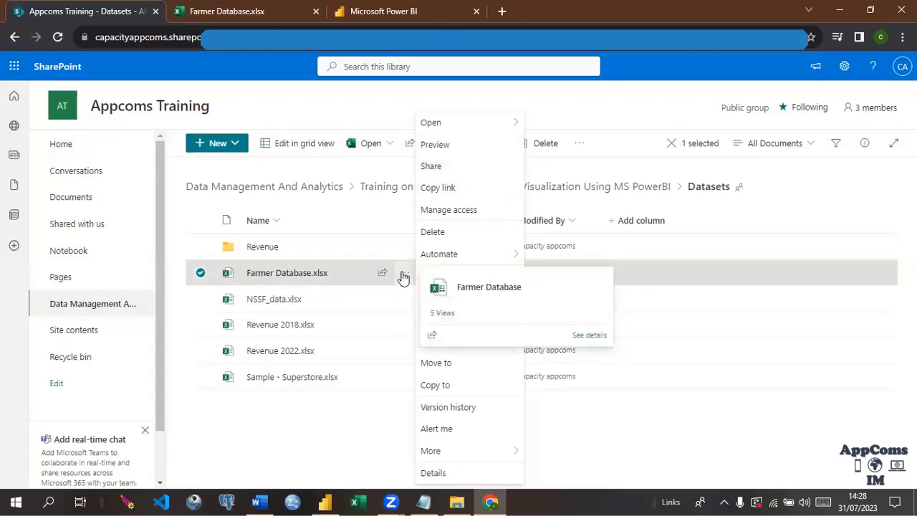
mouse_move(491, 126)
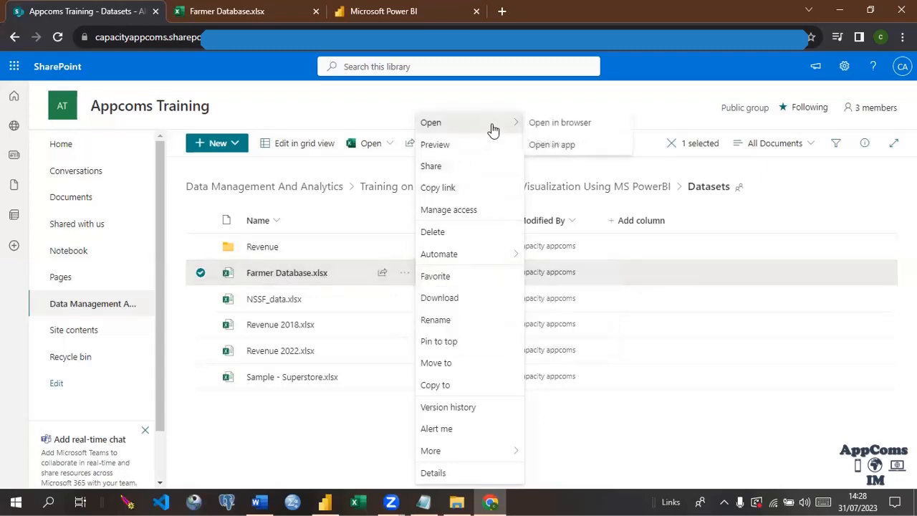
left_click(559, 145)
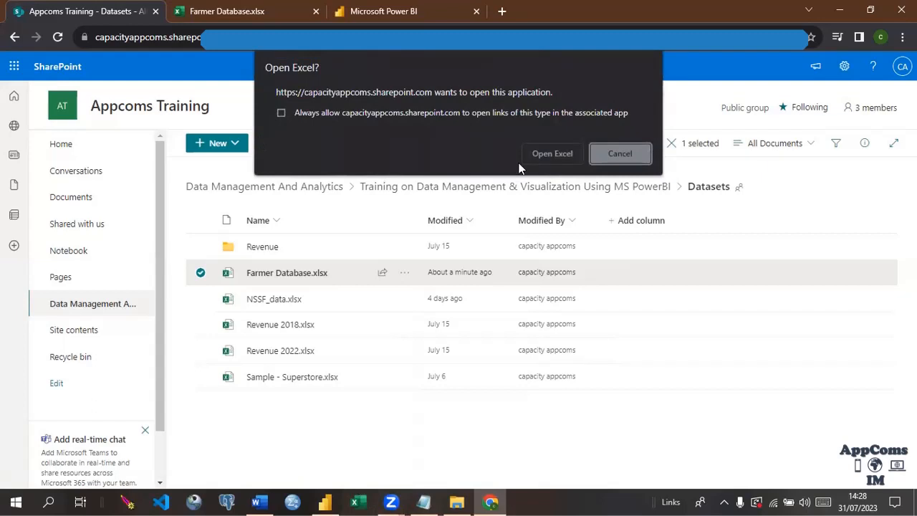
left_click(553, 153)
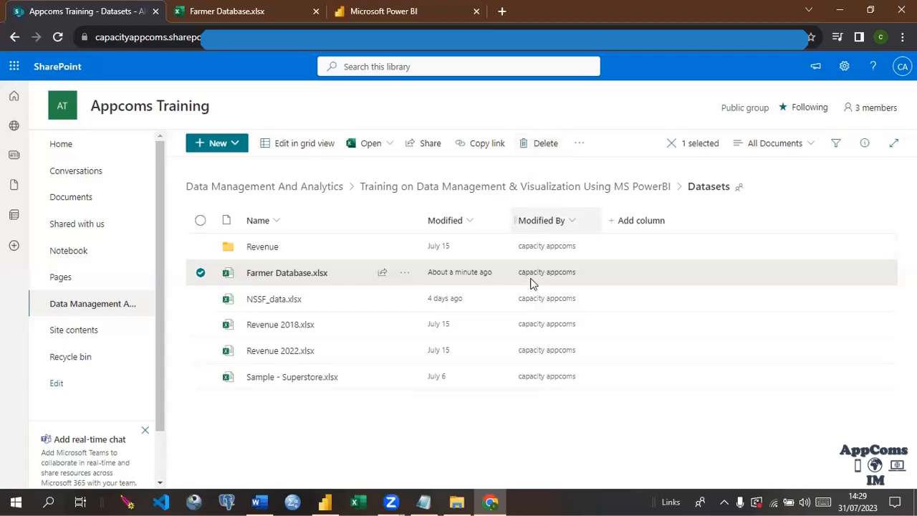
left_click(843, 10)
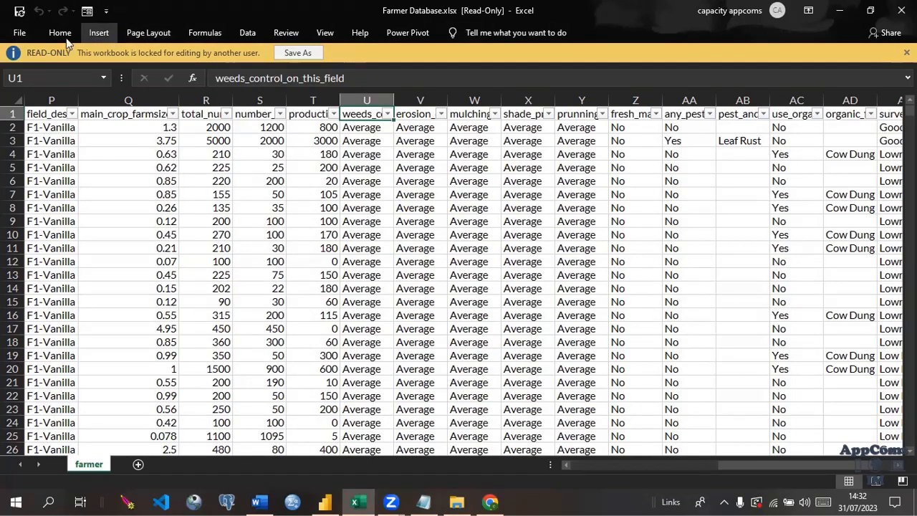
- Copy the SharePoint path of the Farmer Database workbook from its file information
left_click(17, 36)
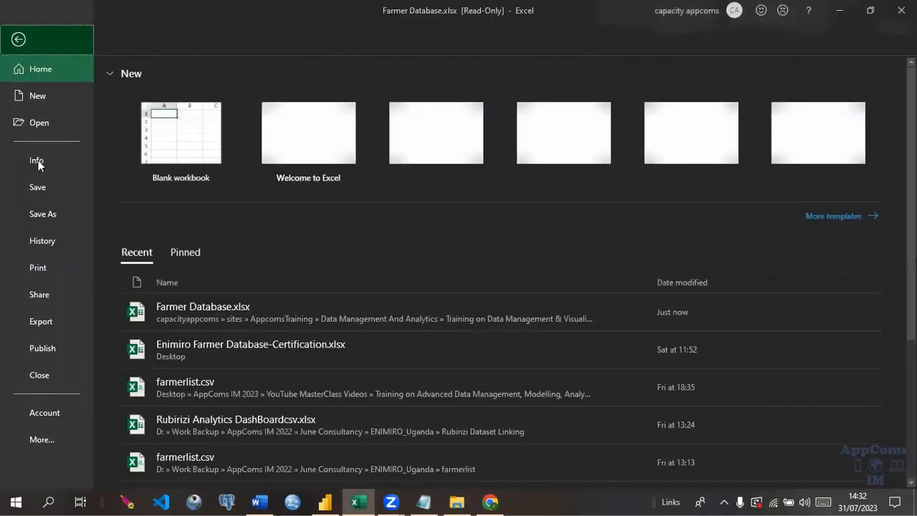
left_click(18, 39)
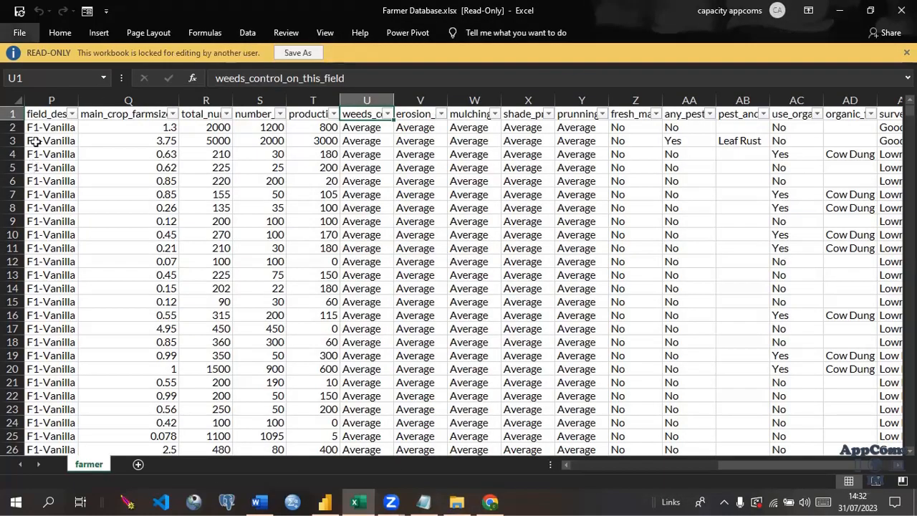
left_click(14, 36)
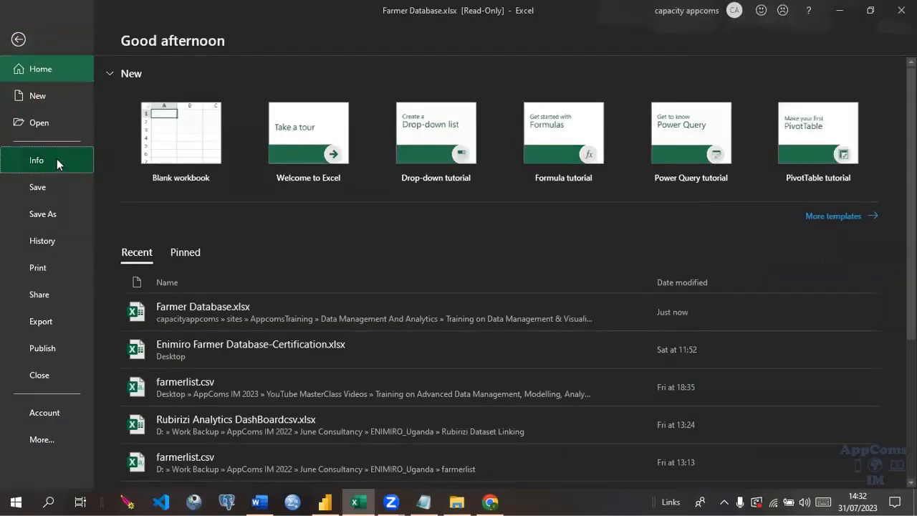
left_click(57, 160)
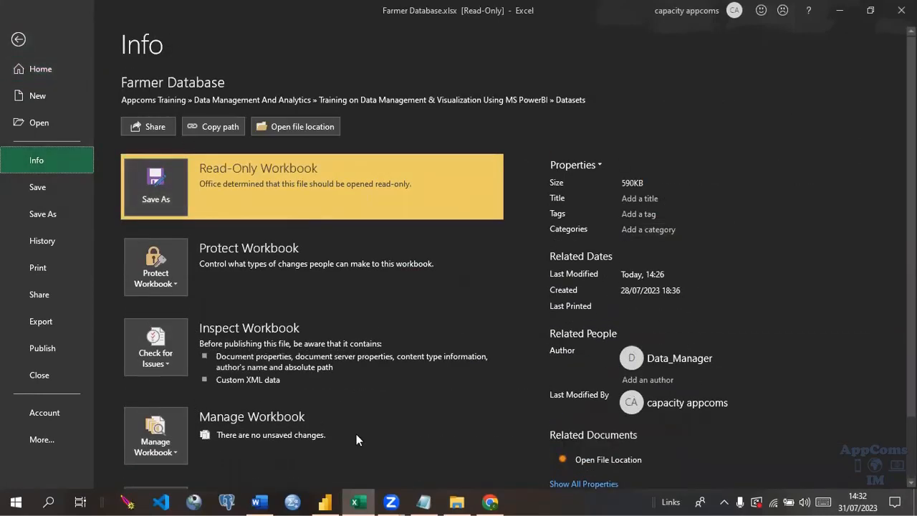
left_click(213, 131)
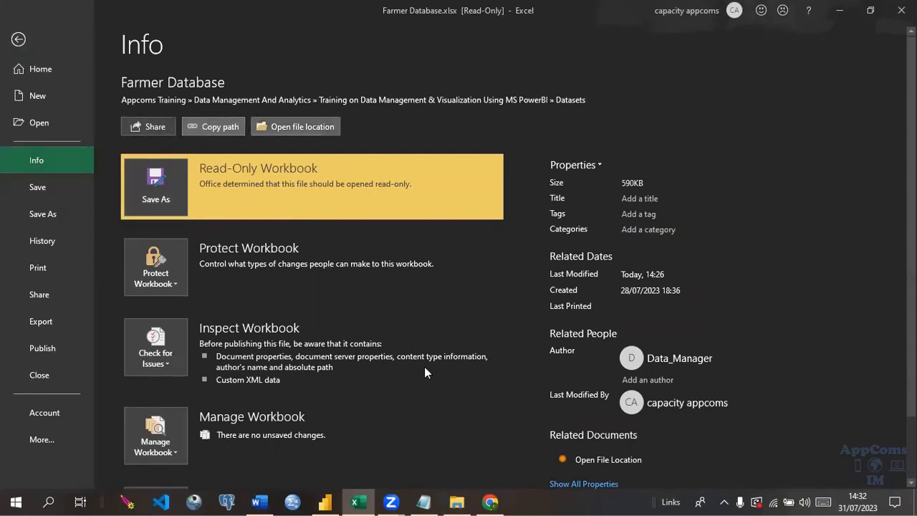
- Switch to the WhiteBoard text file in Notepad, paste the copied workbook path and widen the window
left_click(428, 502)
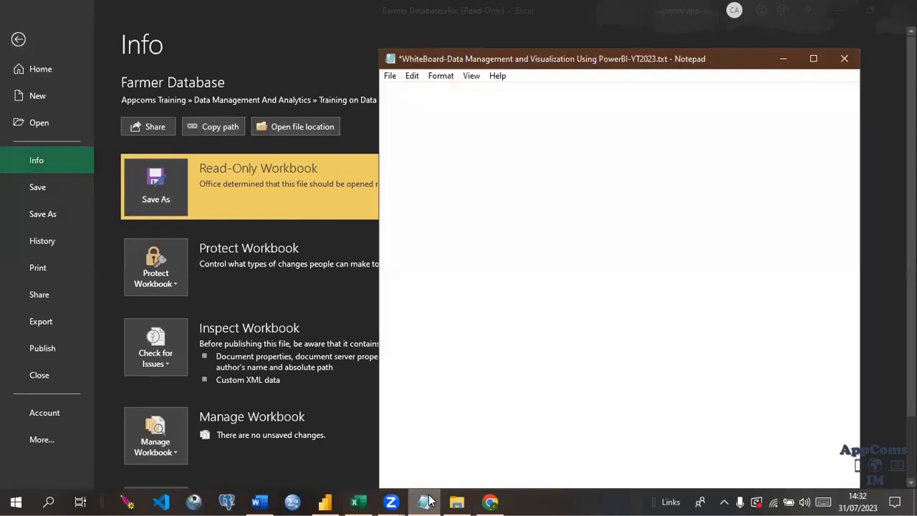
left_click(403, 101)
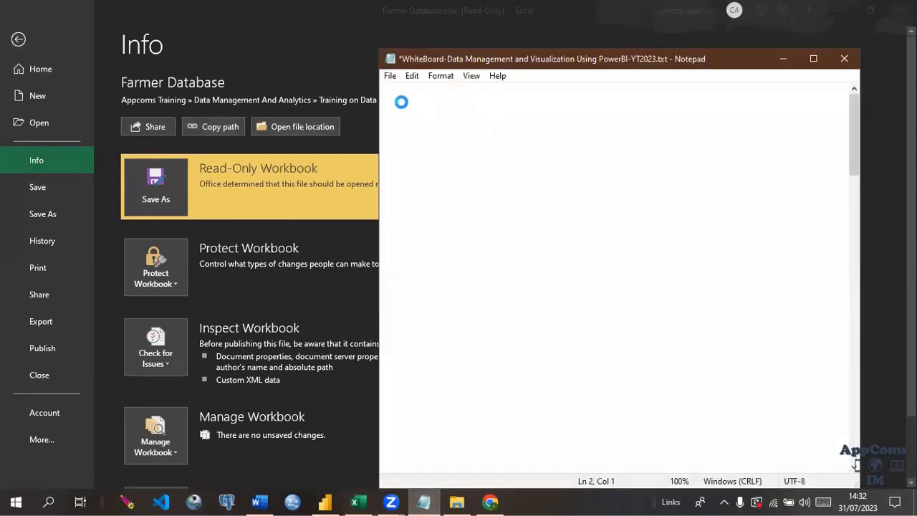
key("ctrl+v")
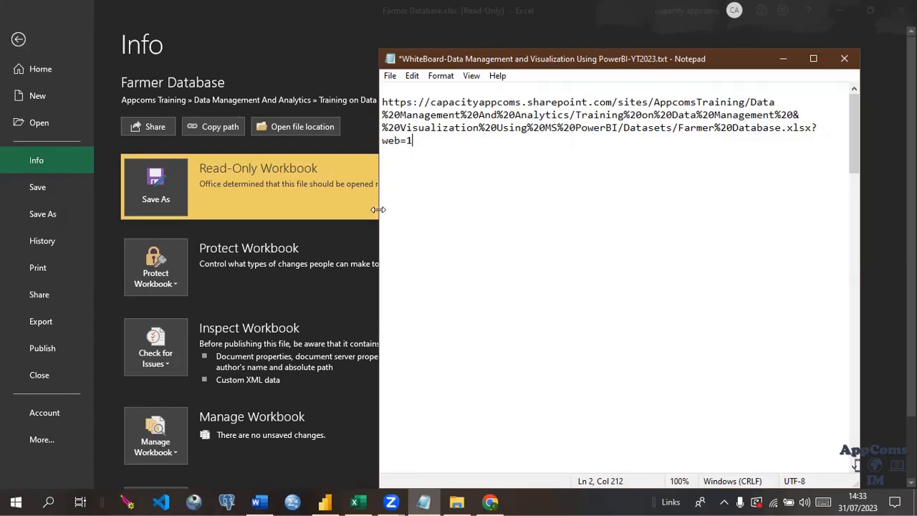
left_click_drag(379, 209, 303, 210)
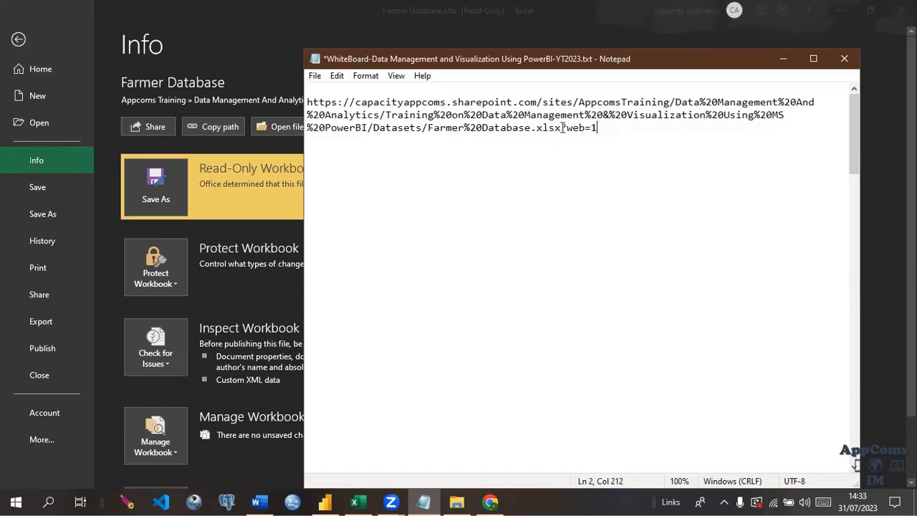
- Paste a second copy of the path below a blank line, remove its ?web=1 ending and select the trimmed address
key("Return")
key("Return")
key("ctrl+v")
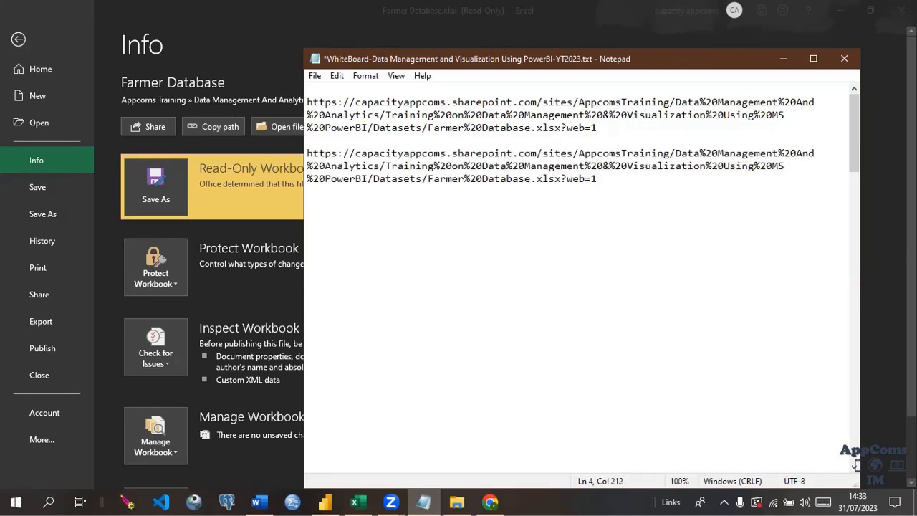
key("BackSpace")
key("BackSpace")
key("BackSpace")
key("BackSpace")
key("BackSpace")
key("BackSpace")
left_click_drag(564, 180, 301, 156)
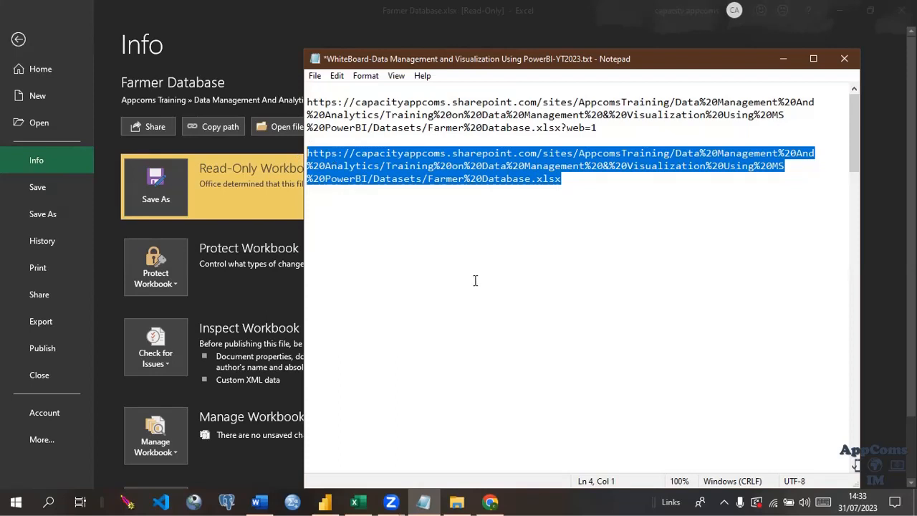
- Switch to Power BI Desktop, sign in to the SharePoint web content with an organizational account and connect
left_click(340, 501)
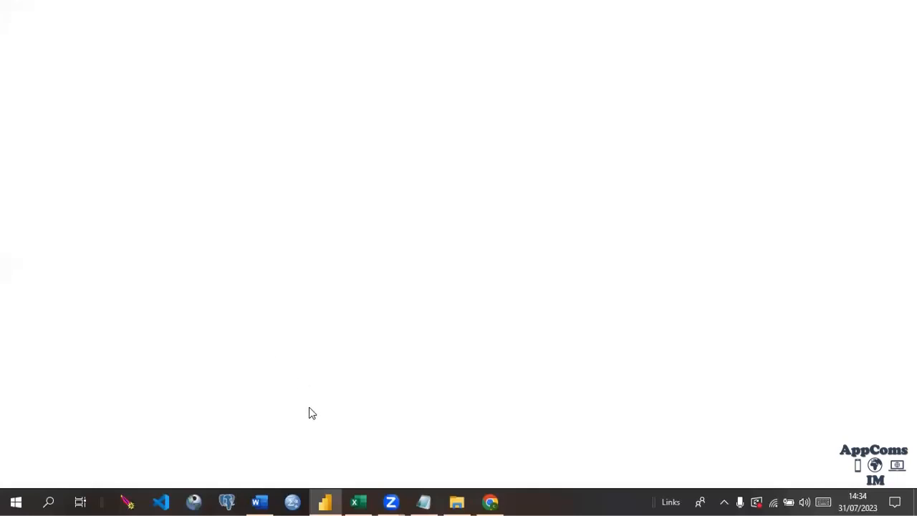
mouse_move(325, 500)
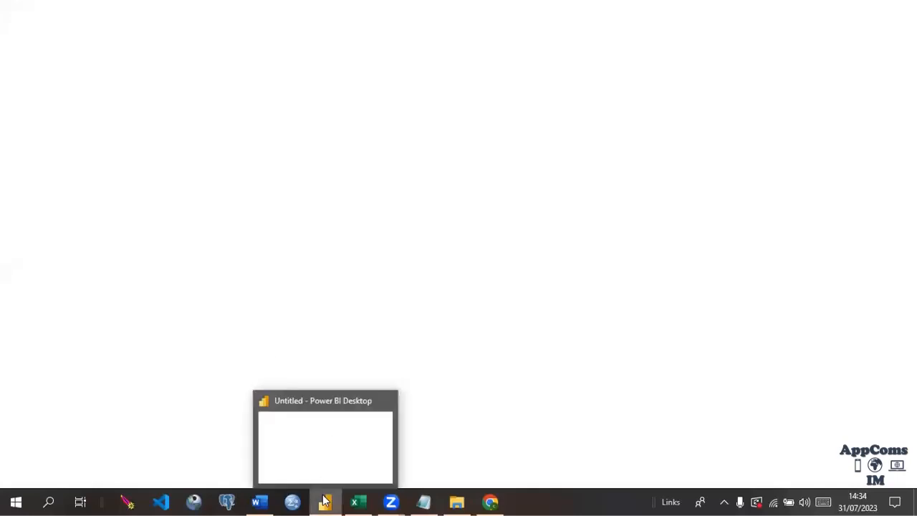
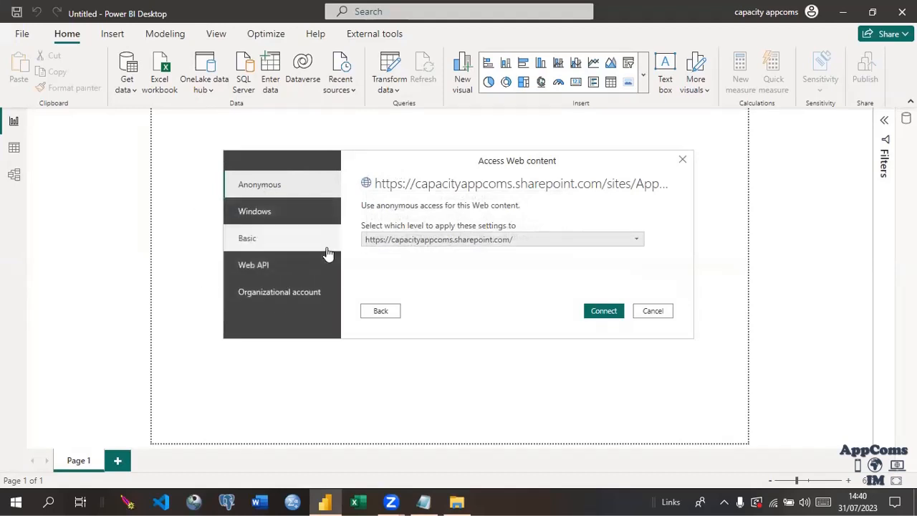
left_click(283, 297)
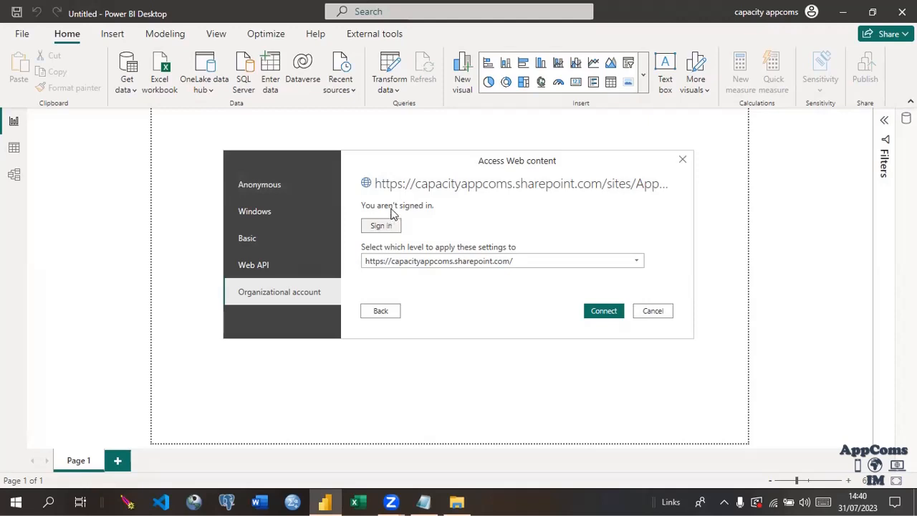
left_click(380, 228)
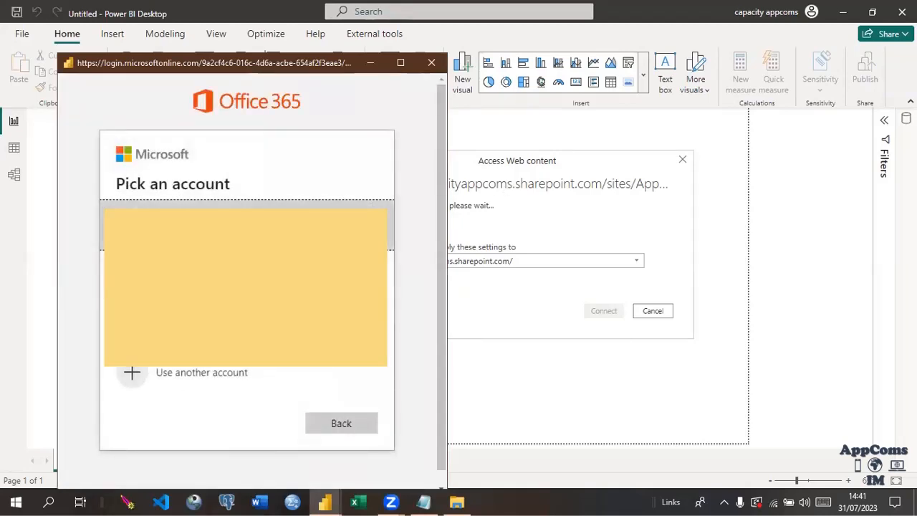
left_click(247, 225)
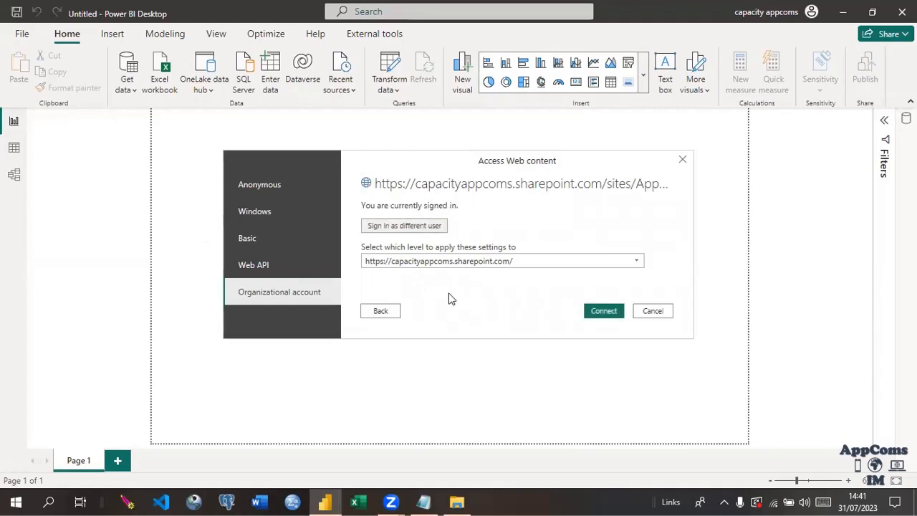
left_click(602, 312)
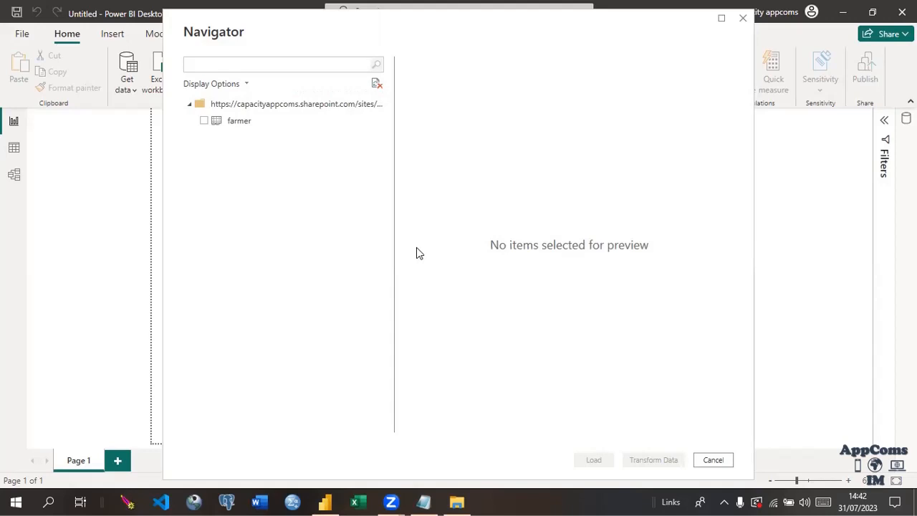
- Select the farmer table in the Navigator, preview its columns and open it in Power Query Editor for transformation
left_click(239, 123)
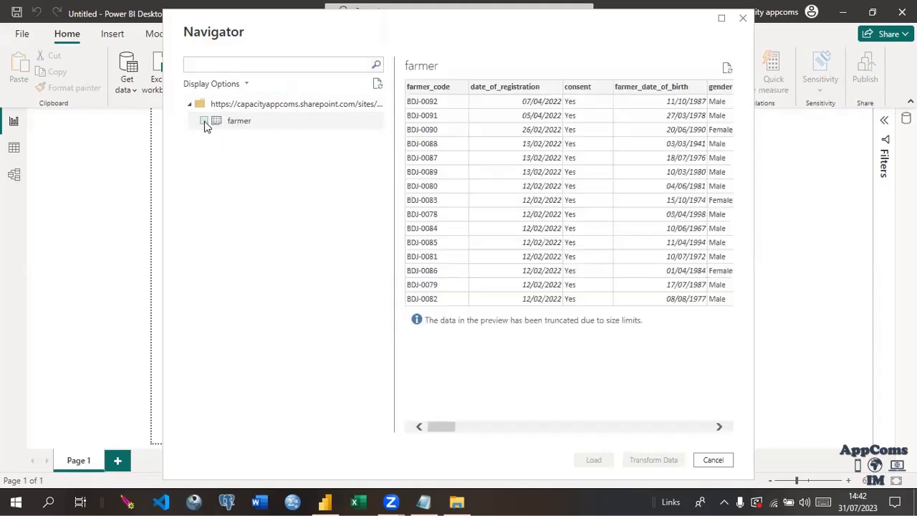
left_click(205, 122)
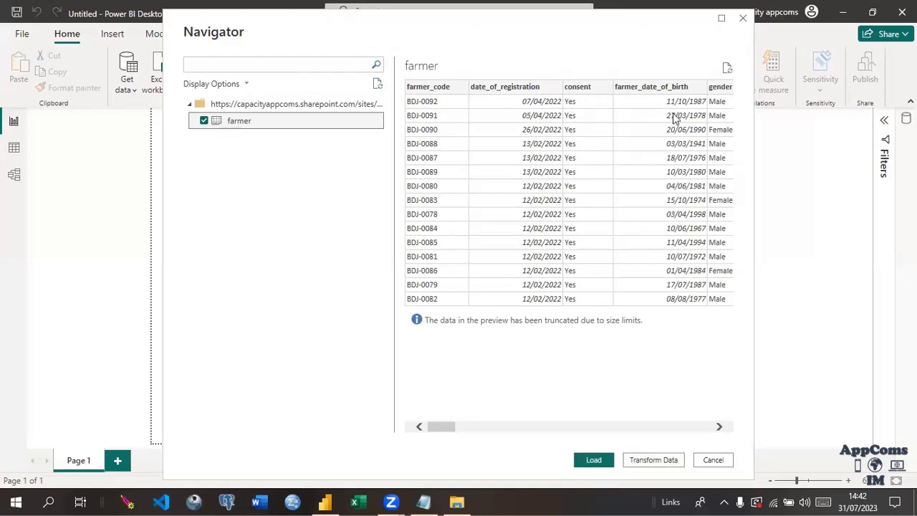
left_click_drag(446, 431, 717, 425)
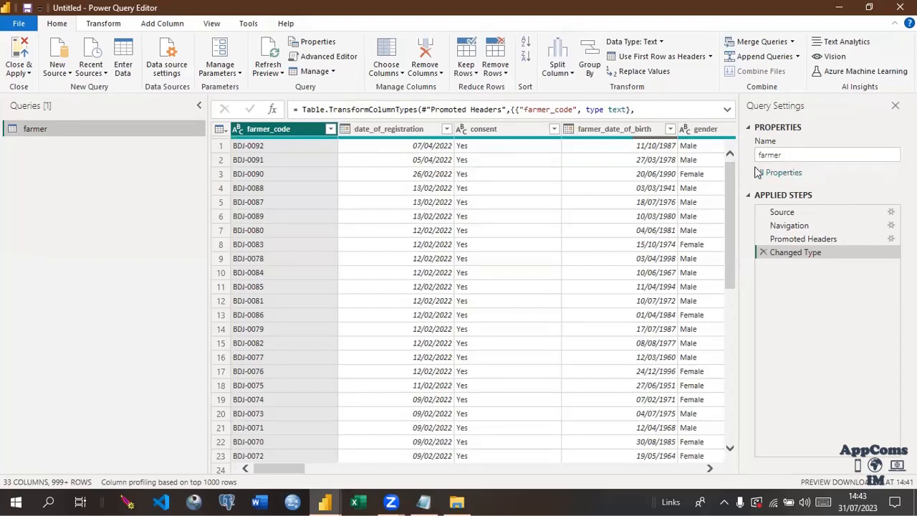
- Rename the farmer query as Farmerdb and narrow the query list to give the data preview more room
left_click(787, 153)
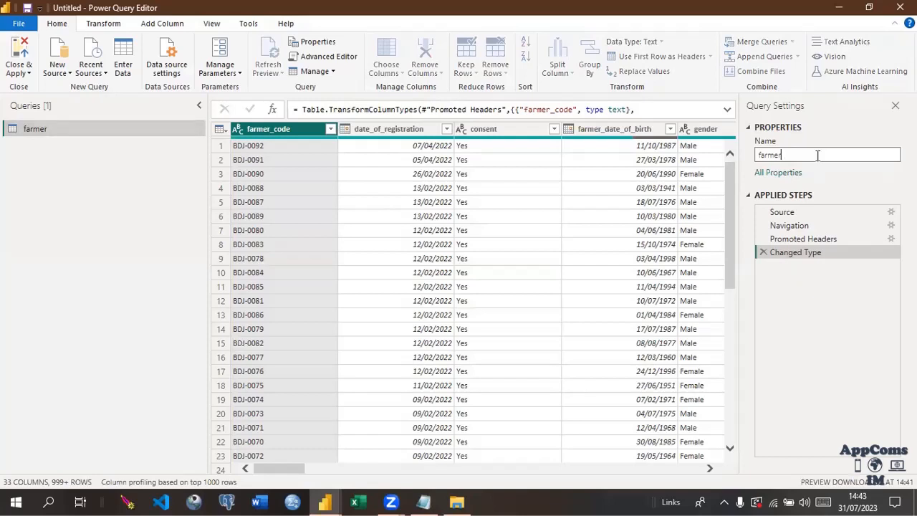
left_click_drag(818, 154, 754, 156)
left_click(781, 155)
type("db")
left_click(762, 154)
key("BackSpace")
type("F")
left_click(44, 129)
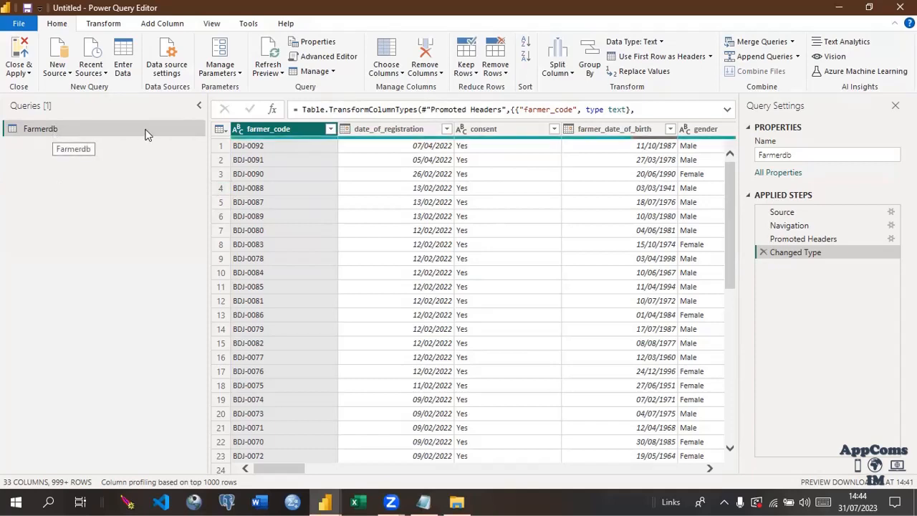
left_click_drag(179, 163, 112, 165)
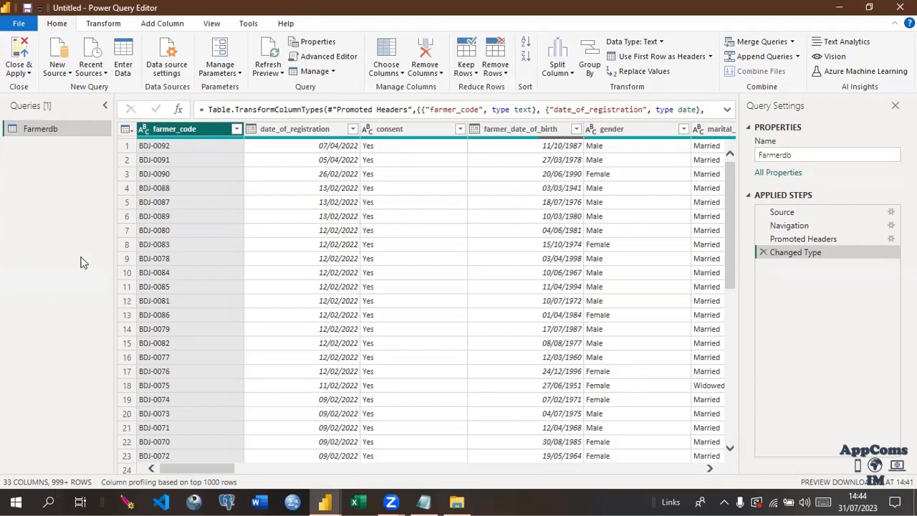
left_click(145, 134)
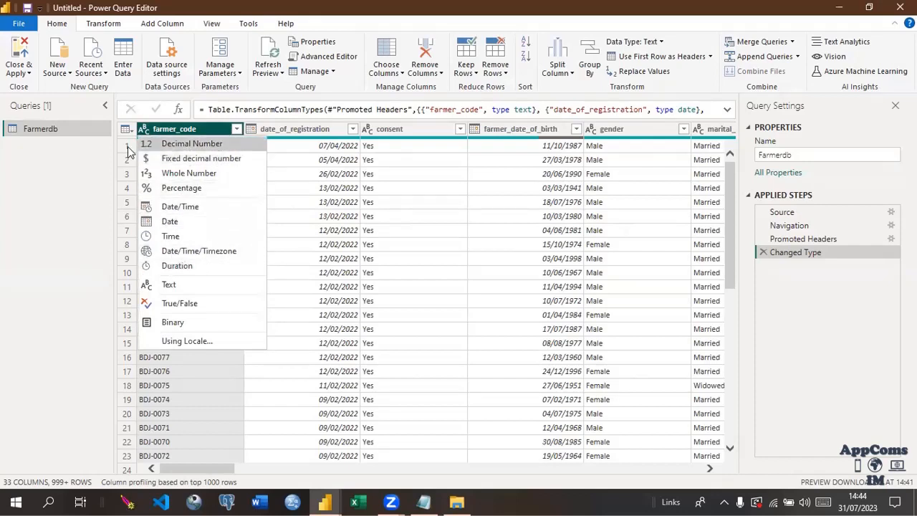
left_click(292, 173)
left_click(292, 173)
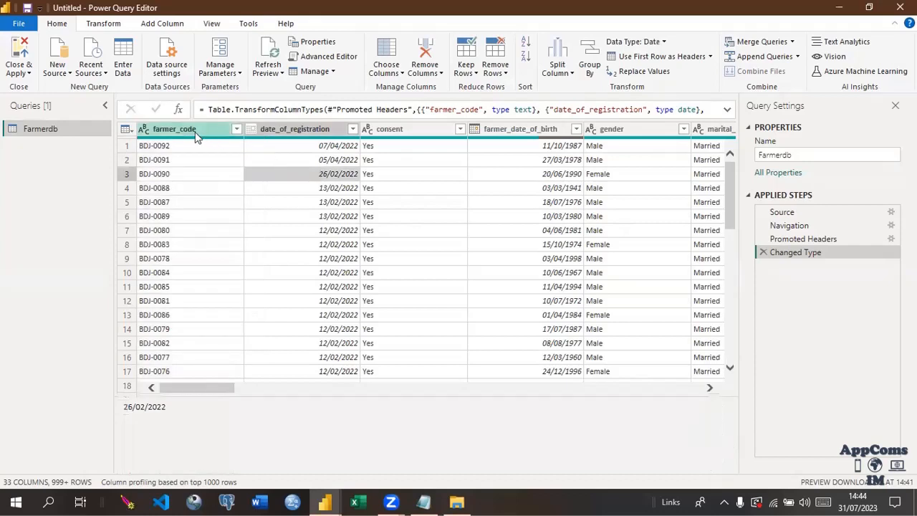
left_click(238, 129)
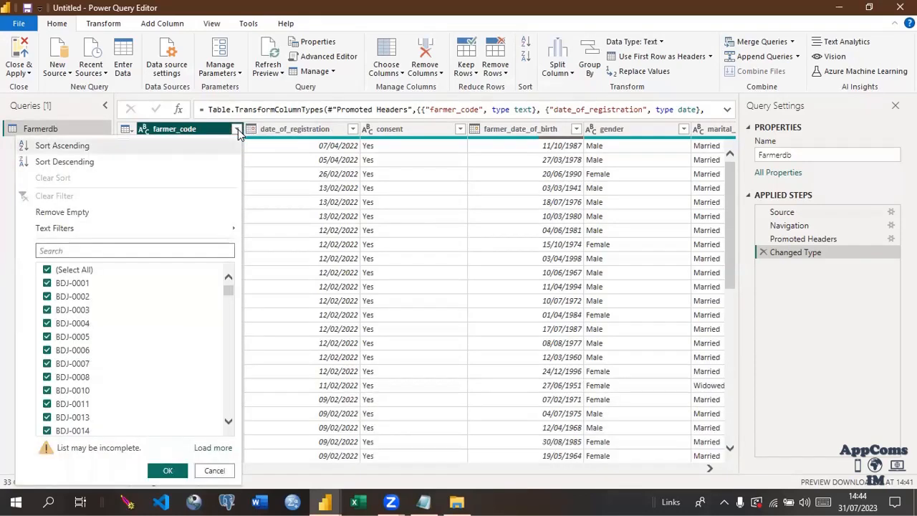
left_click(237, 129)
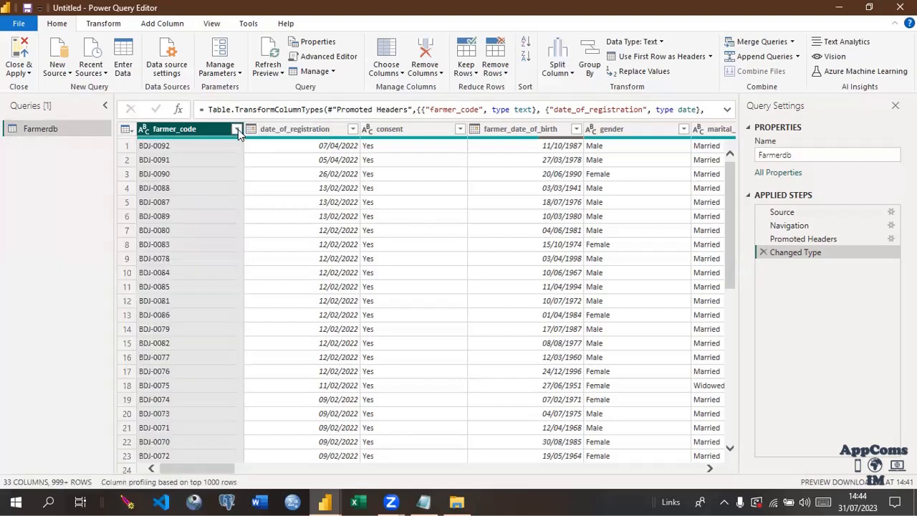
double_click(176, 131)
left_click(202, 130)
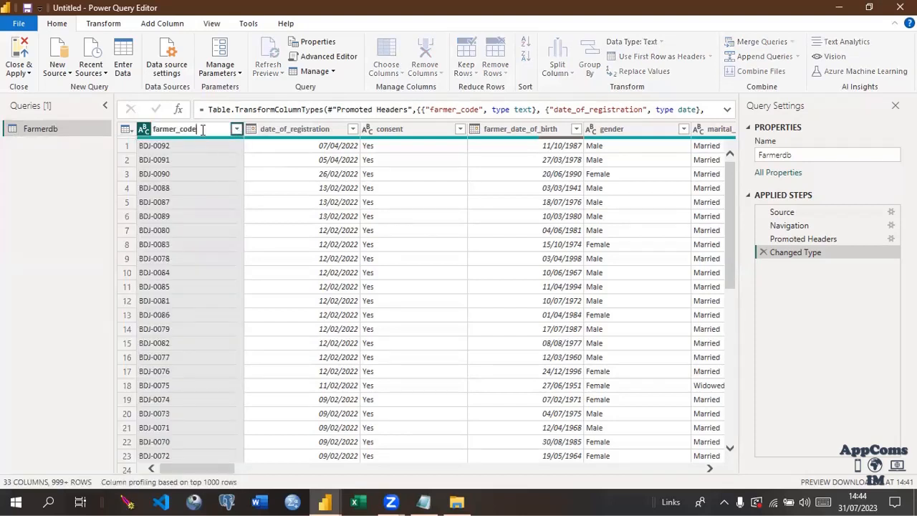
key("Return")
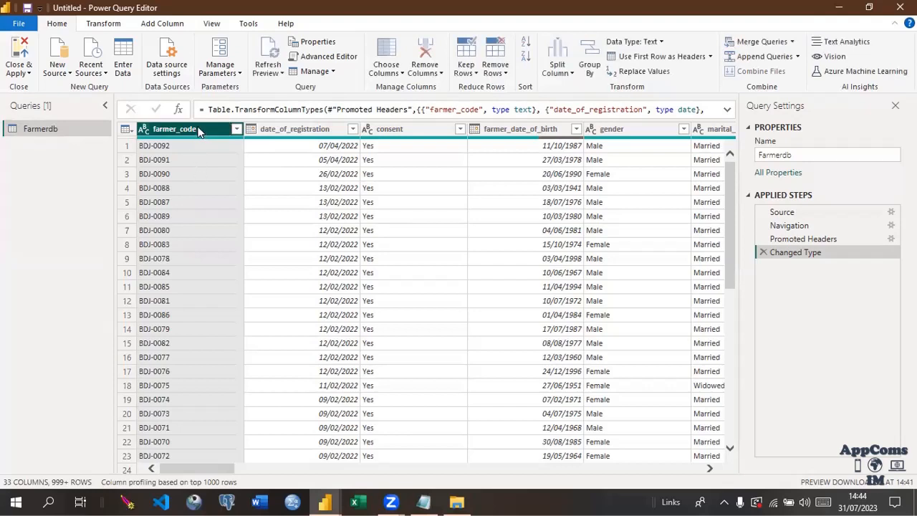
- Rename the farmer_code column as Farmer Code
double_click(199, 131)
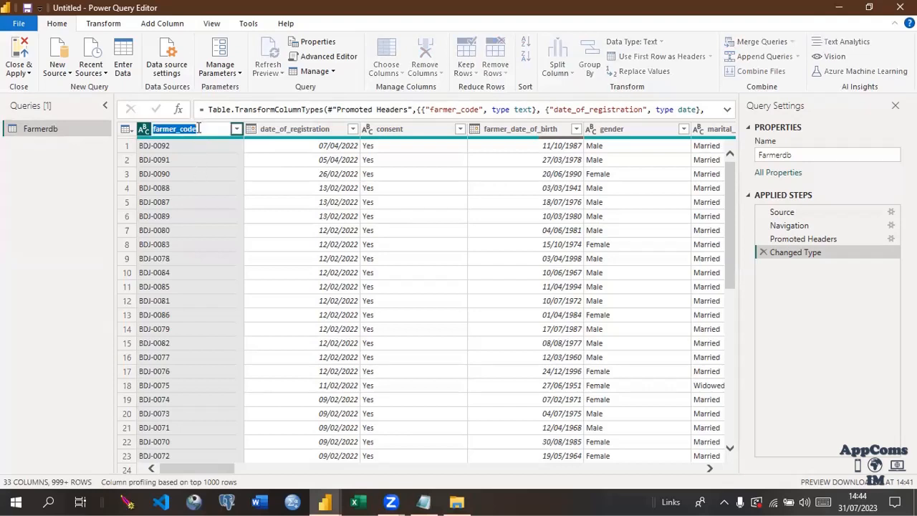
left_click(158, 129)
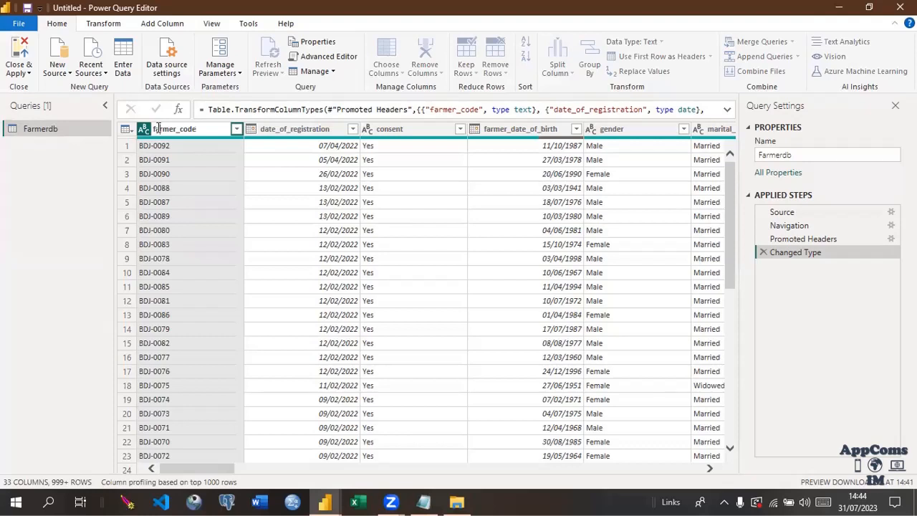
key("BackSpace")
type("F")
left_click(185, 129)
key("BackSpace")
key("BackSpace")
type("C")
key("Return")
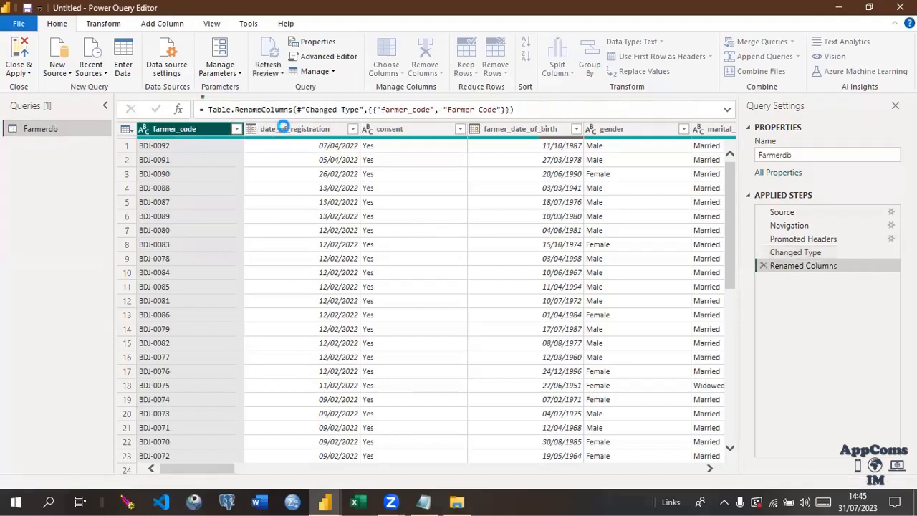
- Rename the date_of_registration column as Date Of Registration and the farmer_date_of_birth column as Date of Birth
double_click(285, 130)
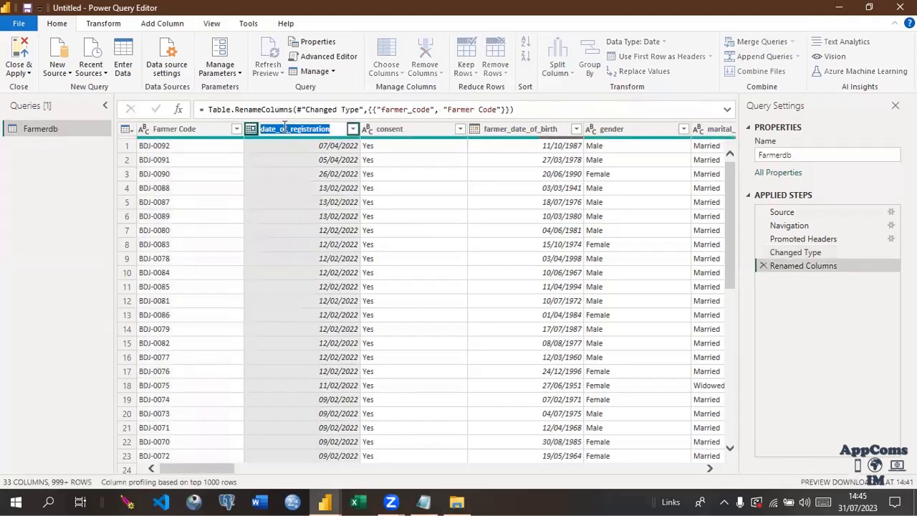
type("Datre")
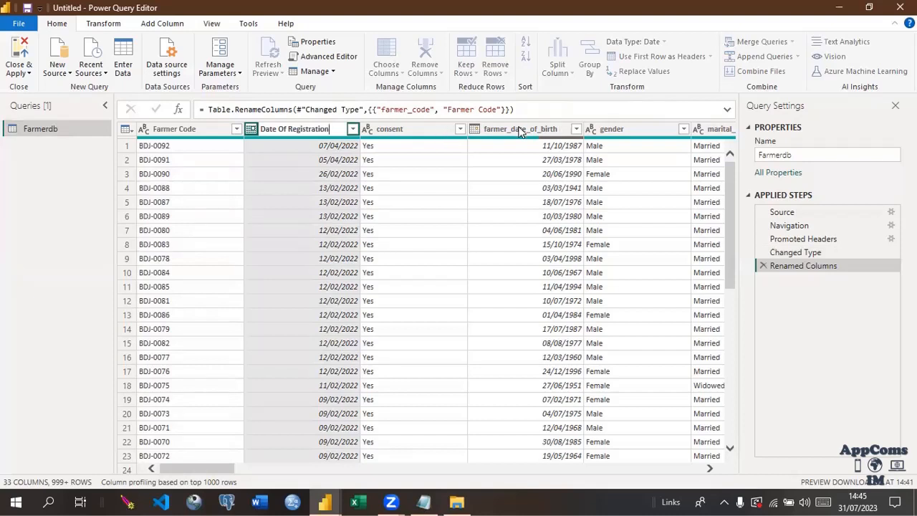
key("Return")
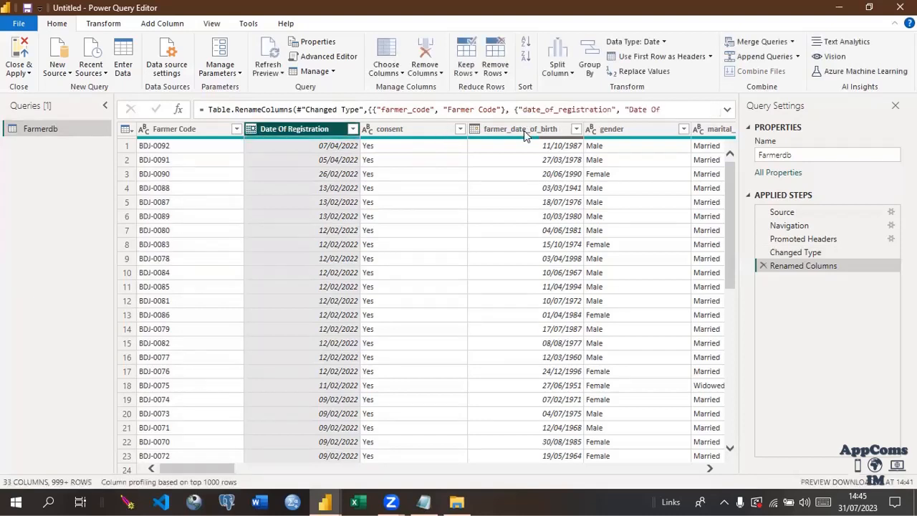
double_click(524, 130)
type("Date o")
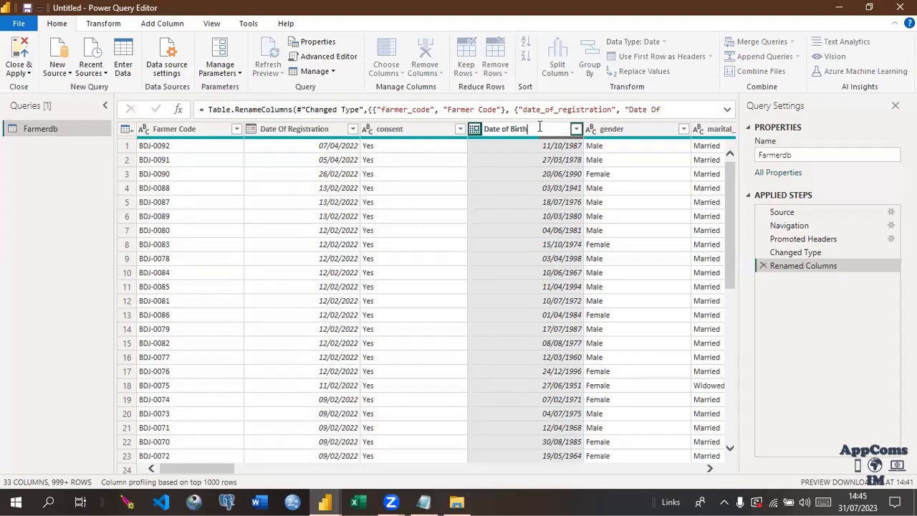
type("f Birth")
key("Return")
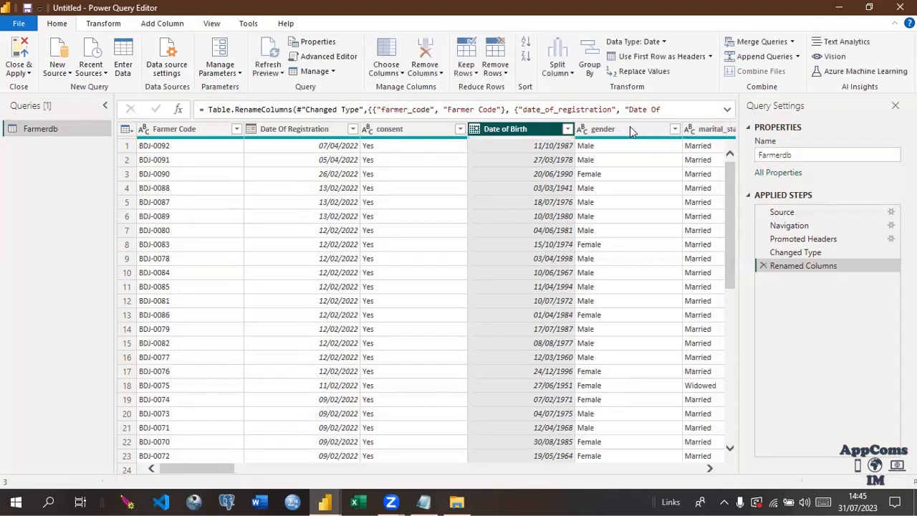
- Rename the gender column as Gender
double_click(604, 128)
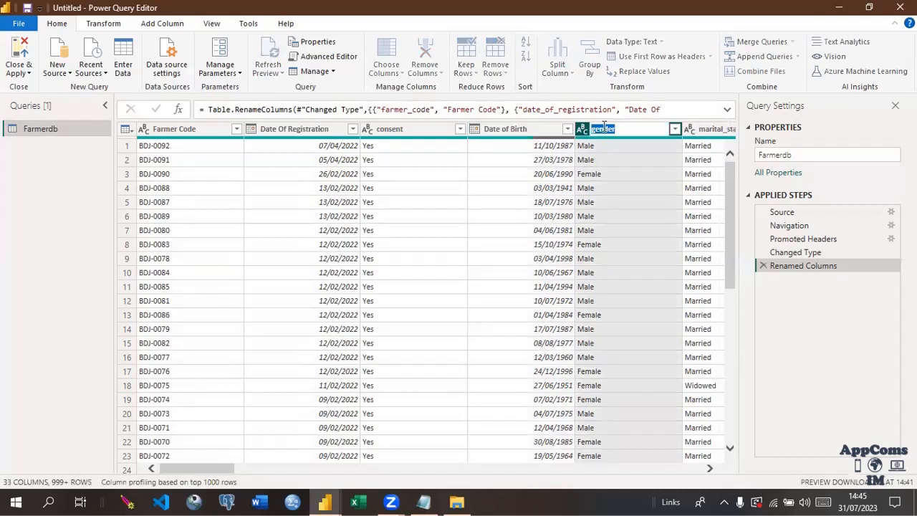
type("Ge")
key("Return")
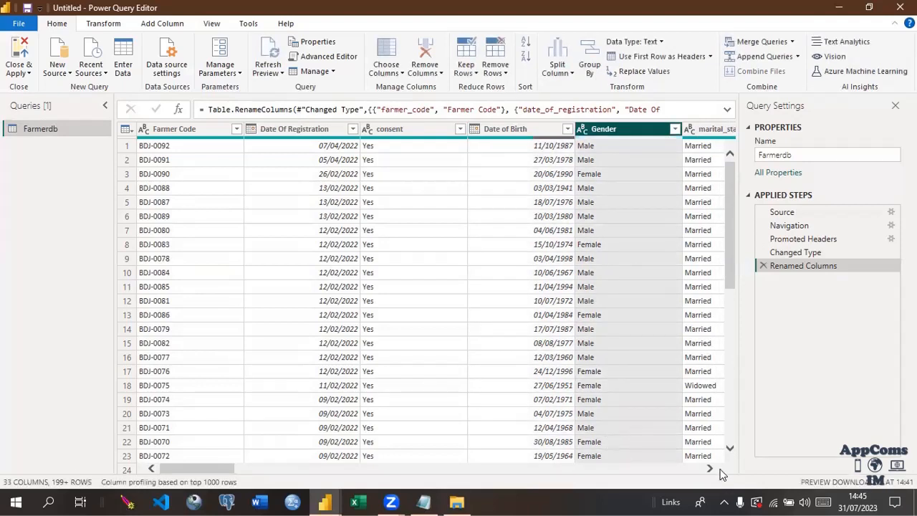
left_click(710, 469)
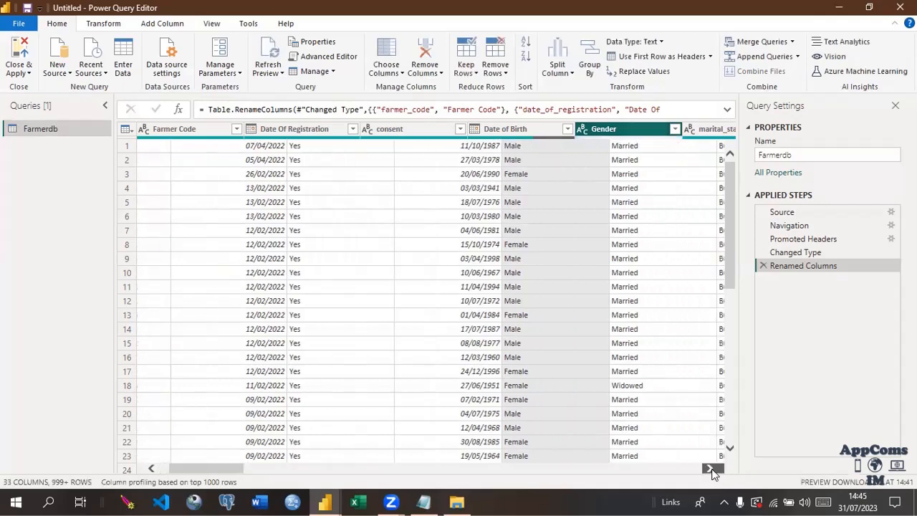
left_click(711, 469)
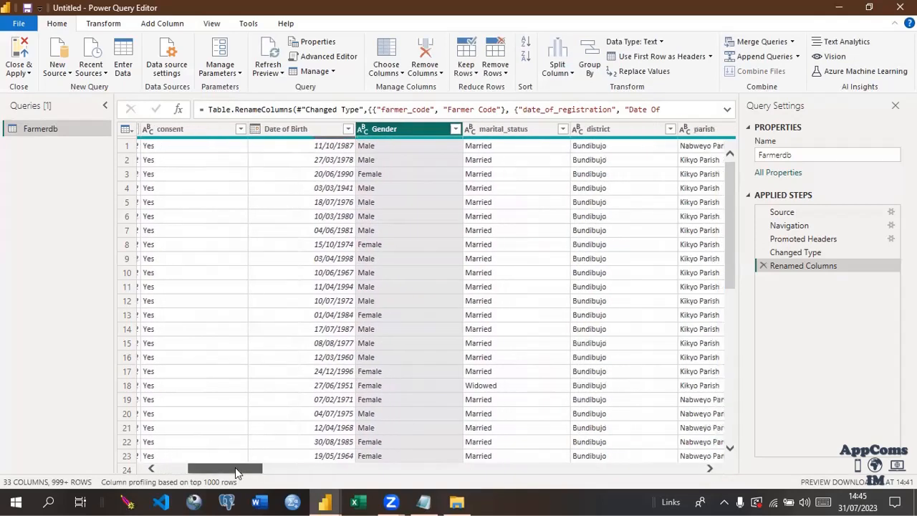
left_click_drag(235, 469, 172, 469)
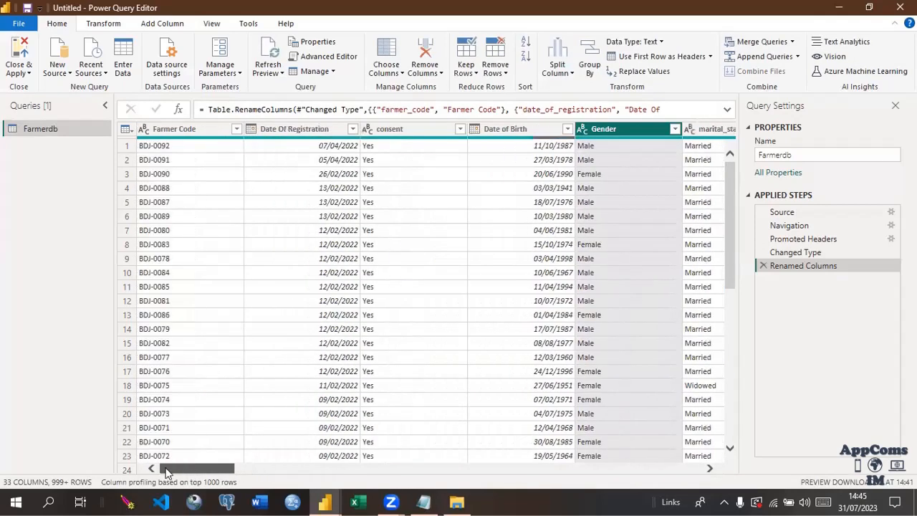
- Set the Farmer Code column's data type to Text
left_click(171, 129)
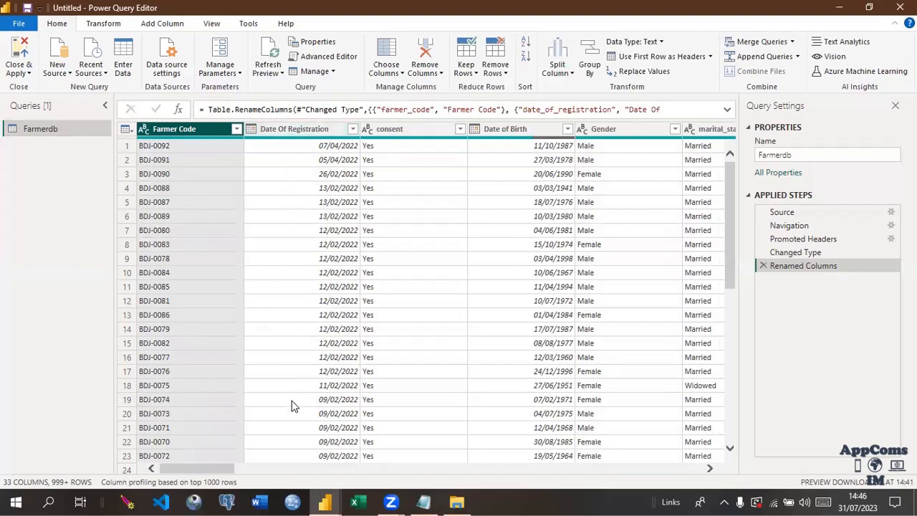
left_click(100, 26)
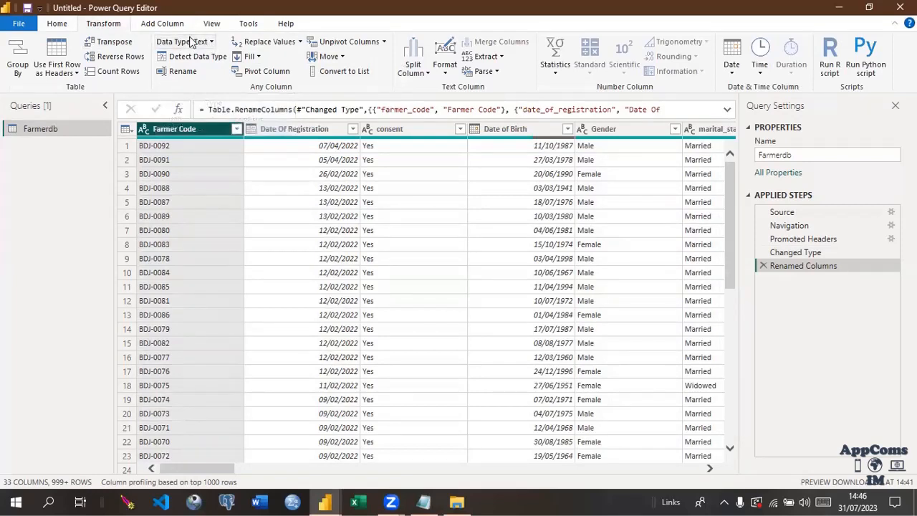
left_click(210, 43)
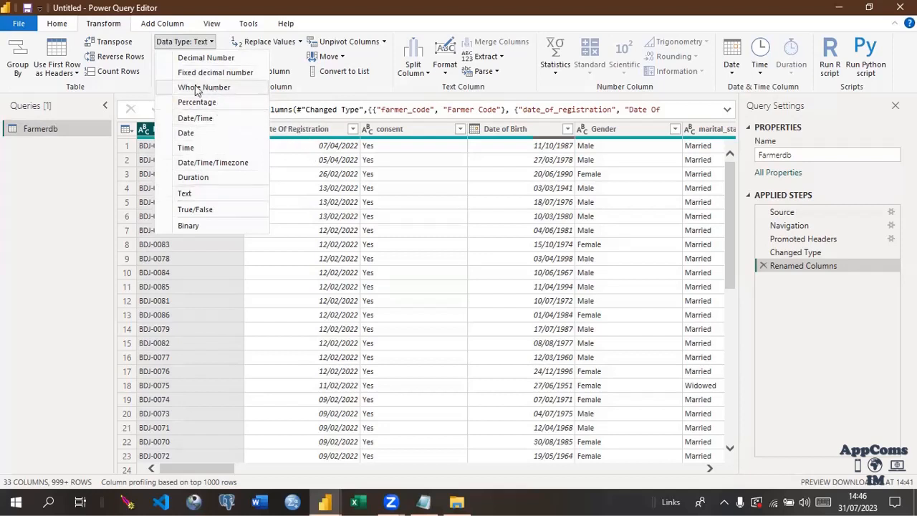
left_click(185, 195)
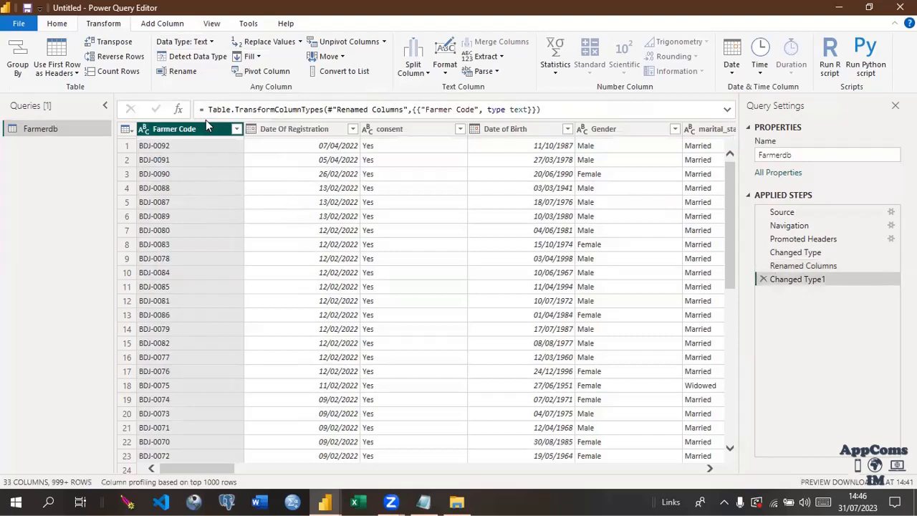
- Change the Date Of Registration column's data type to Text
left_click(277, 128)
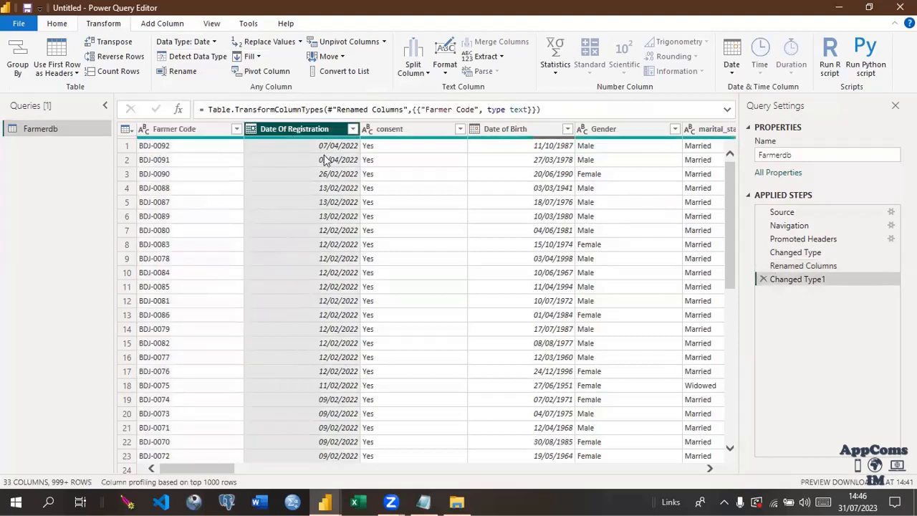
left_click(221, 167)
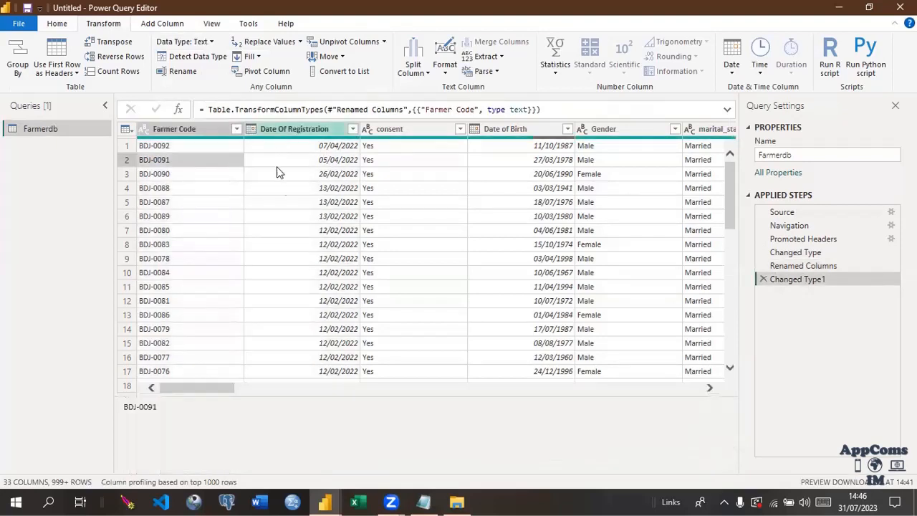
left_click(282, 167)
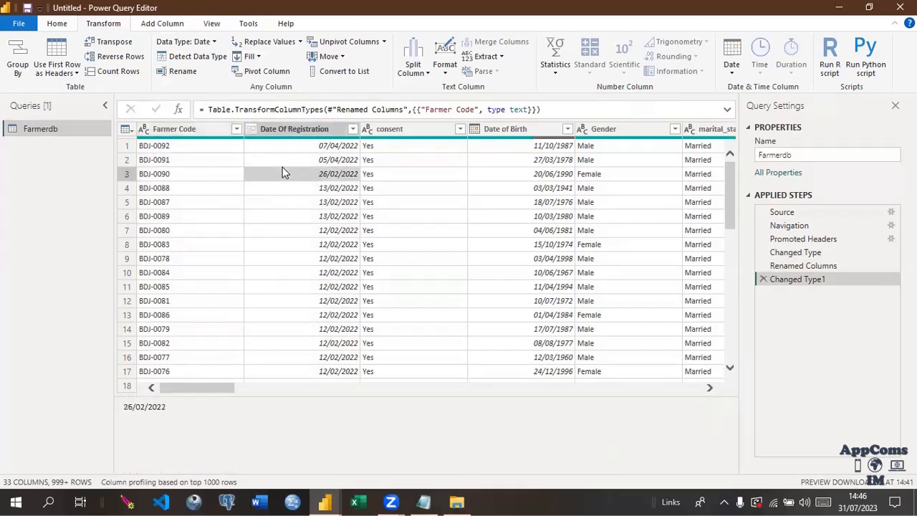
left_click(290, 131)
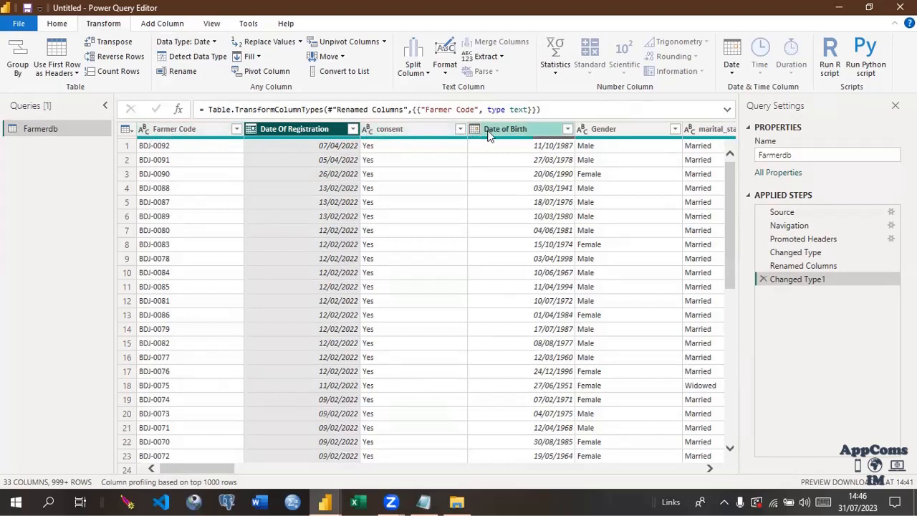
left_click(251, 130)
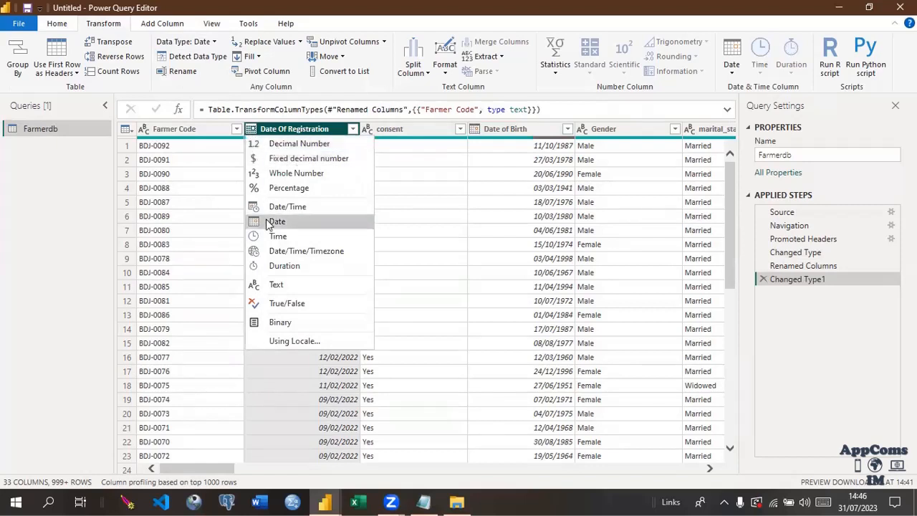
left_click(278, 285)
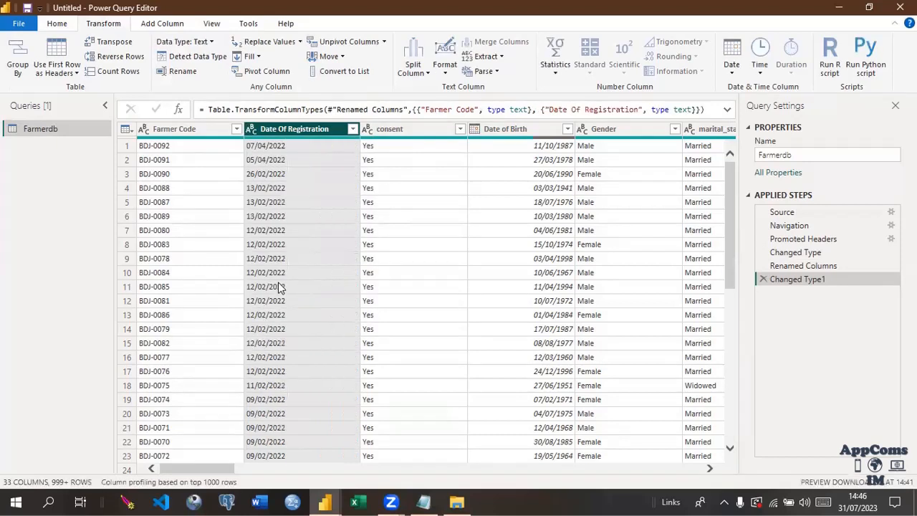
- Set the Date Of Registration column's data type to Date, replacing the current type conversion
left_click(251, 130)
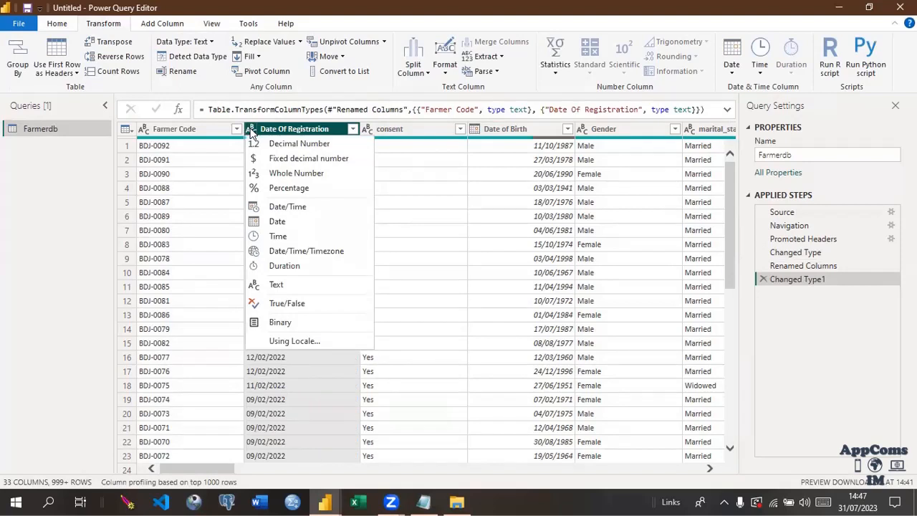
left_click(276, 226)
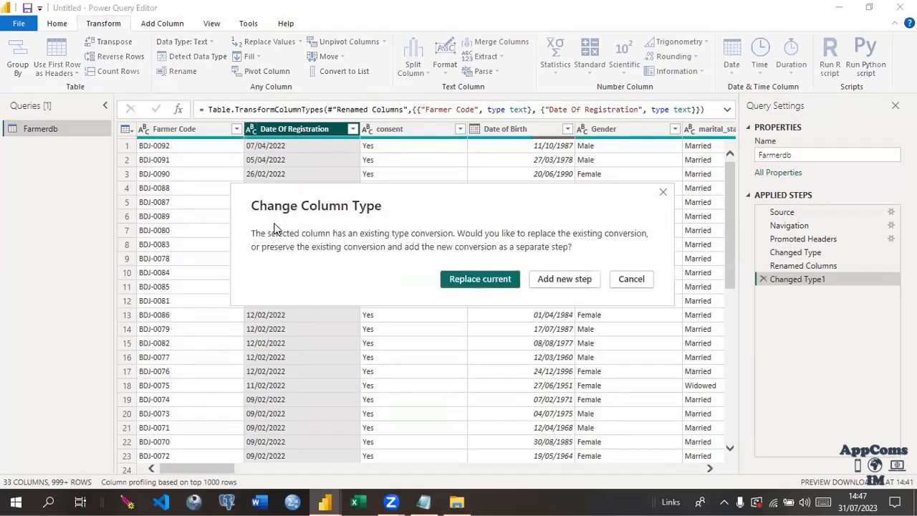
left_click(486, 281)
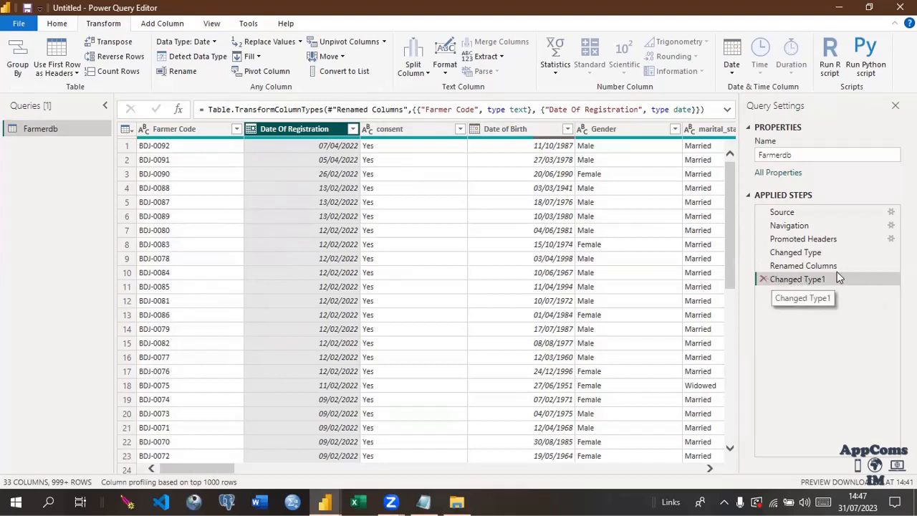
- Expand the formula display and, at the Renamed Columns step, filter the Gender column to keep only Male rows
left_click(728, 112)
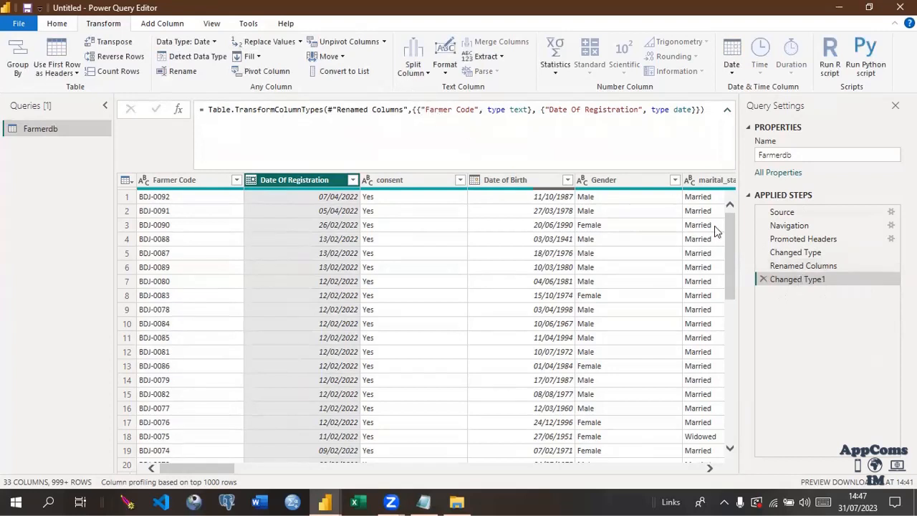
left_click(784, 266)
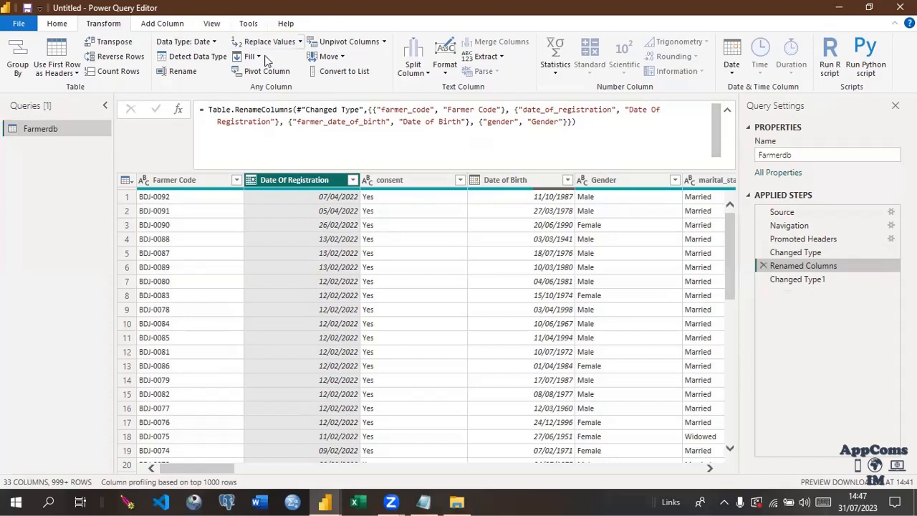
left_click(675, 180)
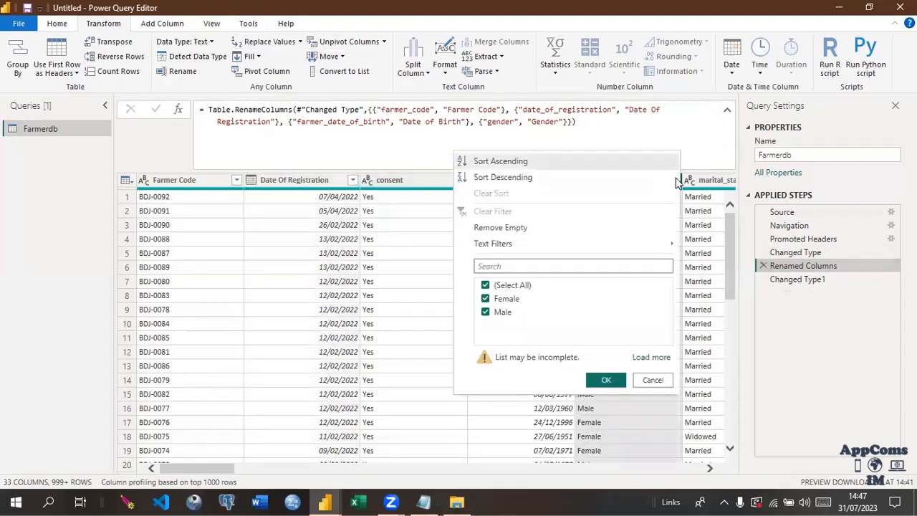
left_click(486, 285)
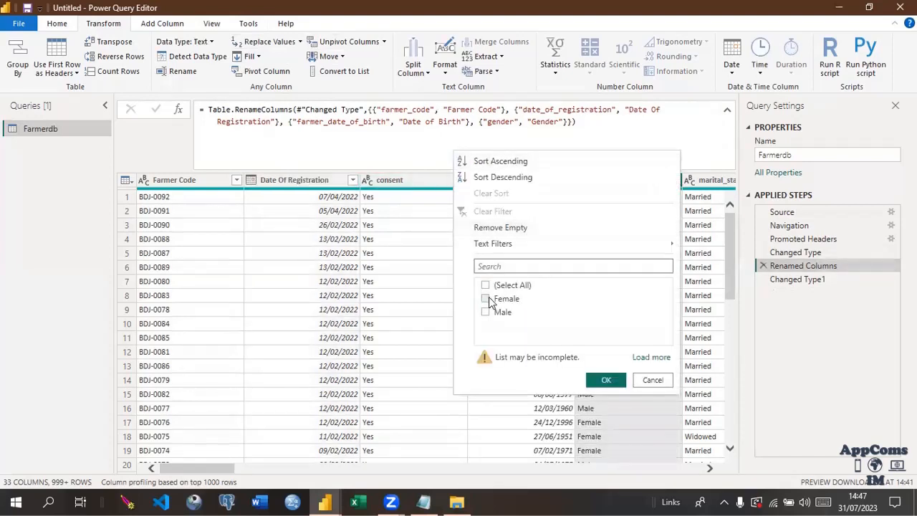
left_click(486, 299)
left_click(485, 299)
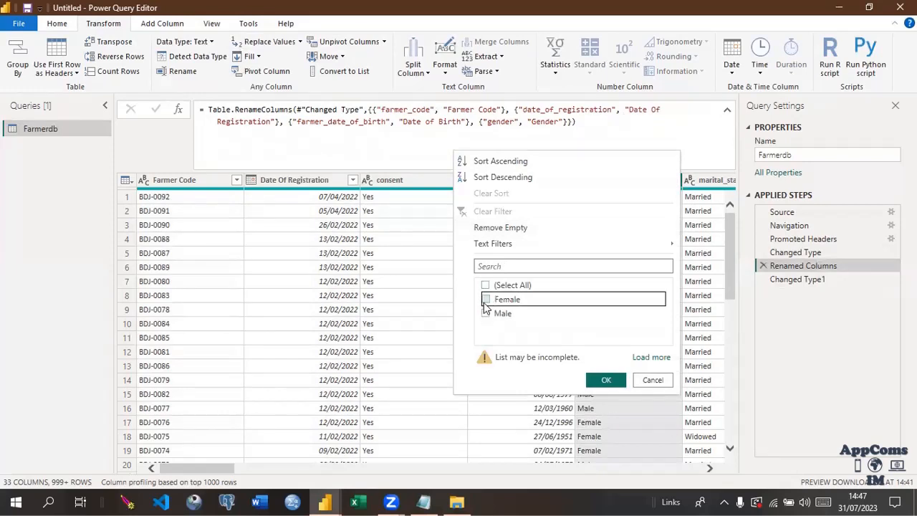
left_click(486, 312)
left_click(604, 381)
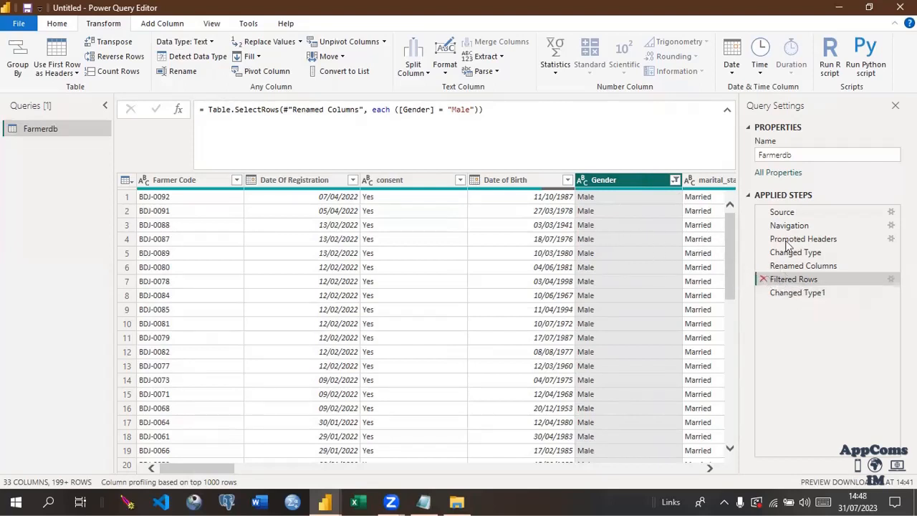
- Delete the Filtered Rows step from the query and collapse the formula display
left_click(764, 279)
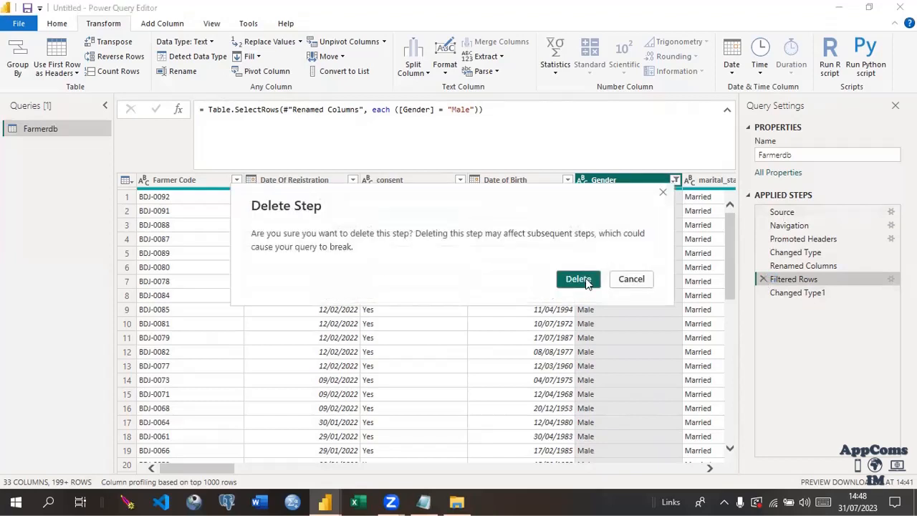
left_click(586, 281)
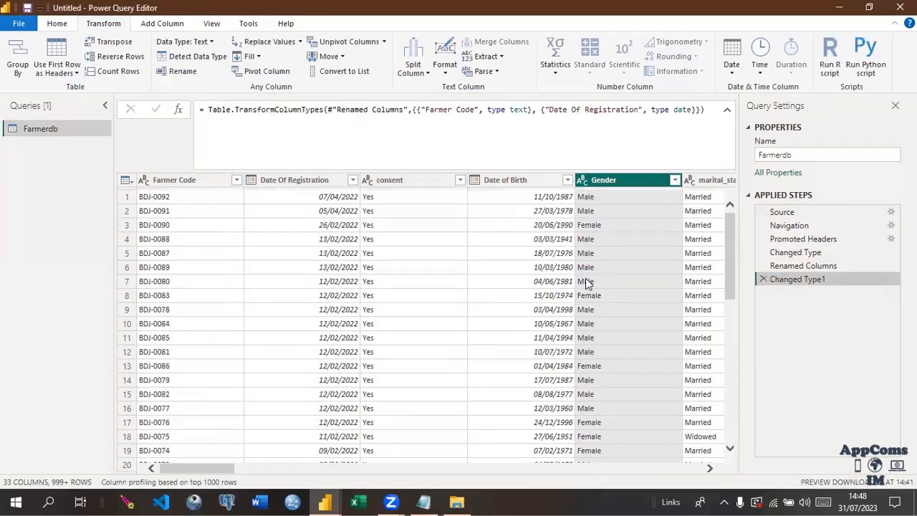
left_click(727, 110)
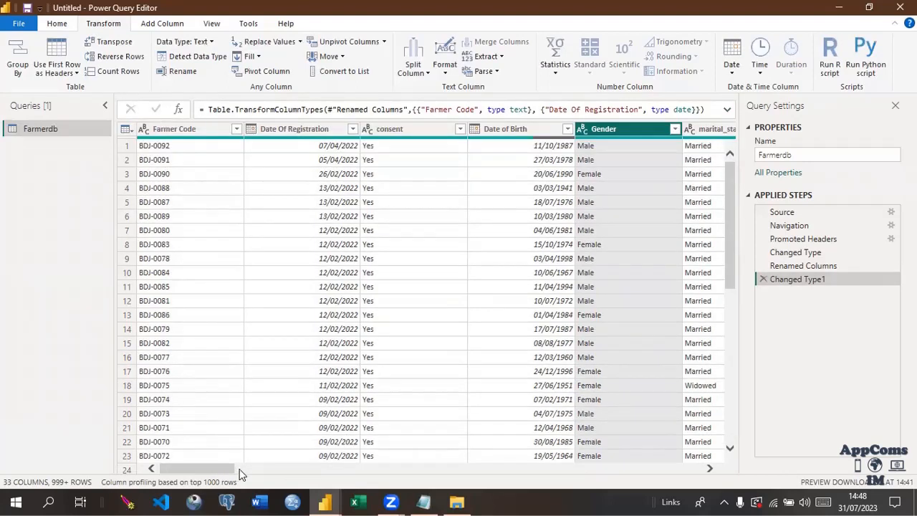
left_click_drag(186, 471, 212, 480)
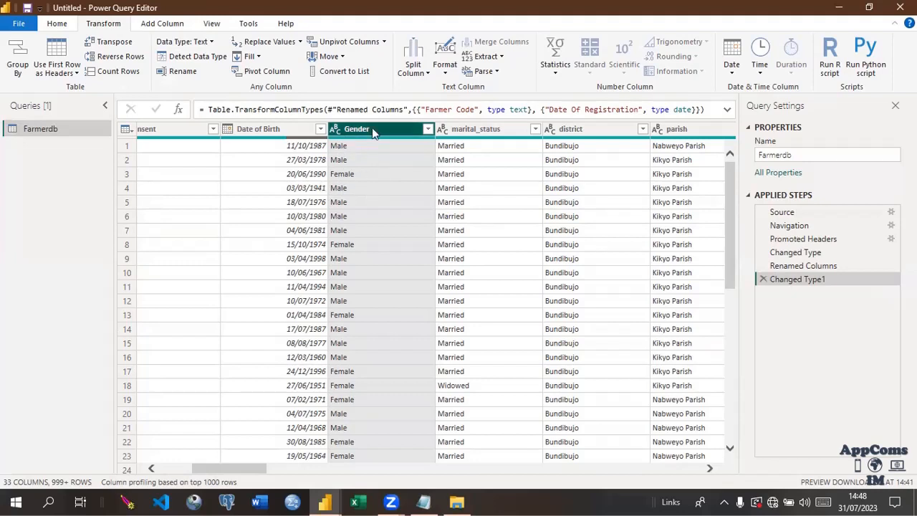
left_click(341, 148)
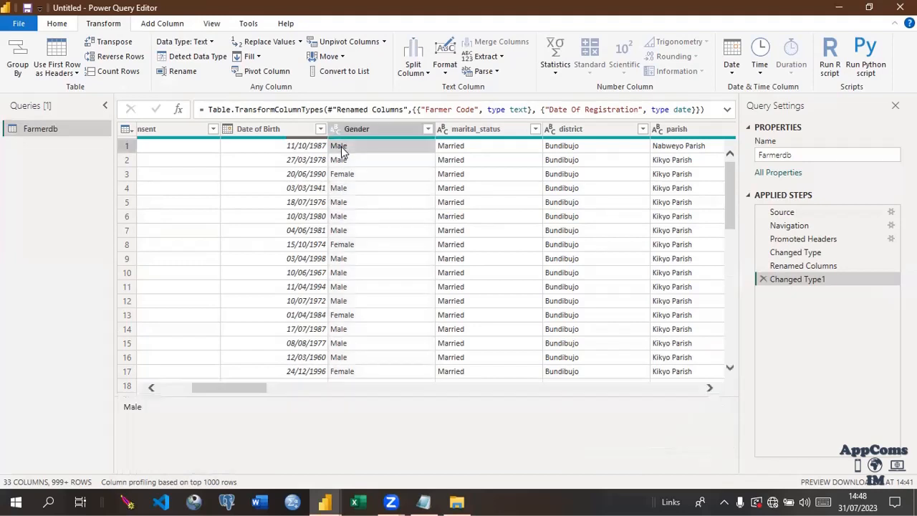
left_click(336, 190)
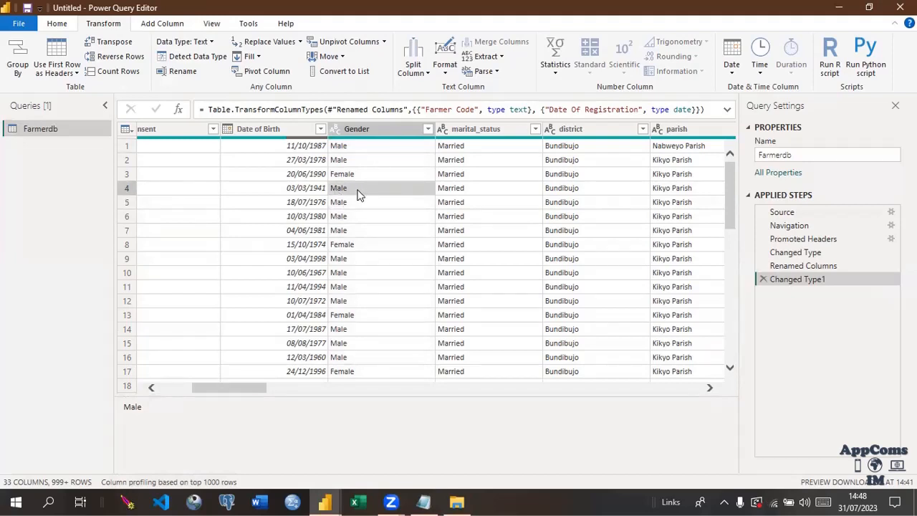
right_click(360, 196)
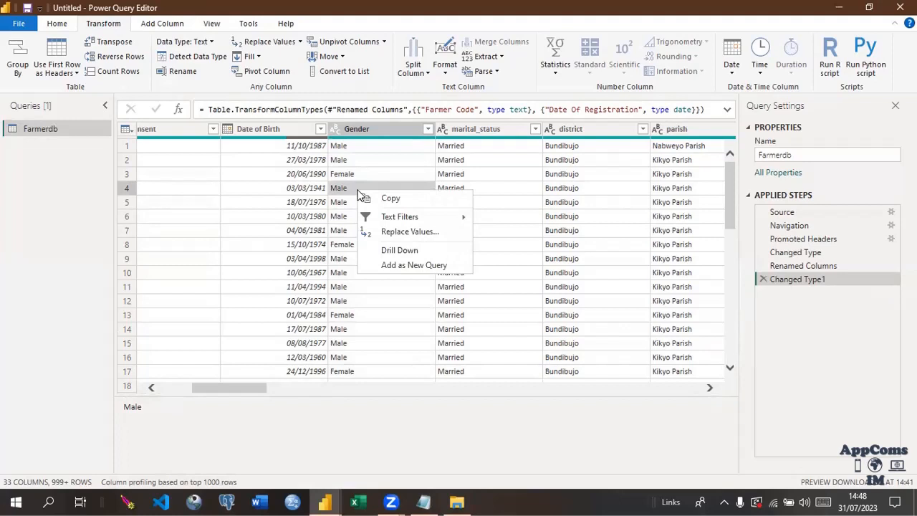
left_click(401, 232)
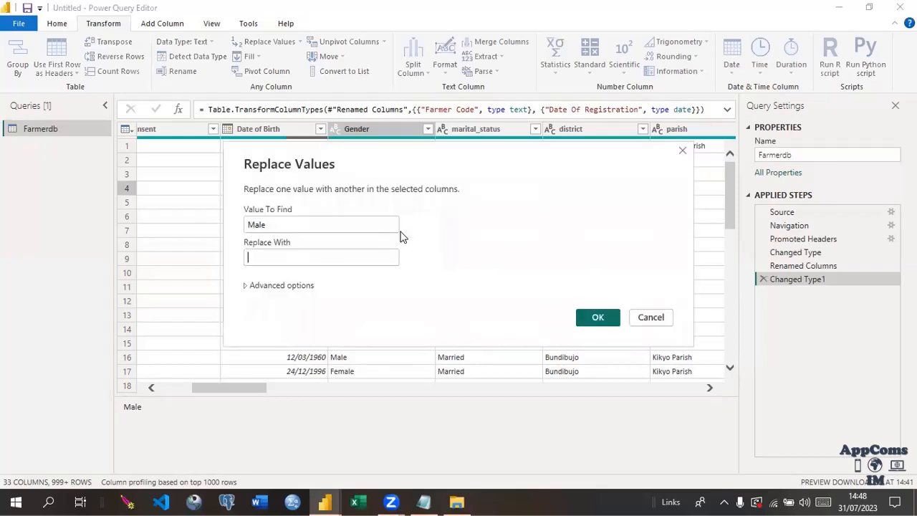
left_click(650, 320)
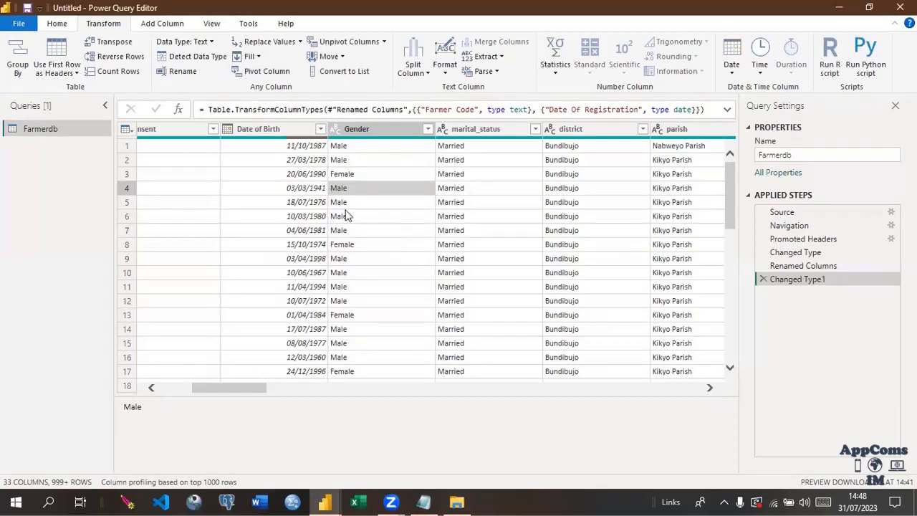
- Replace the value Female with F in the Gender column
right_click(350, 249)
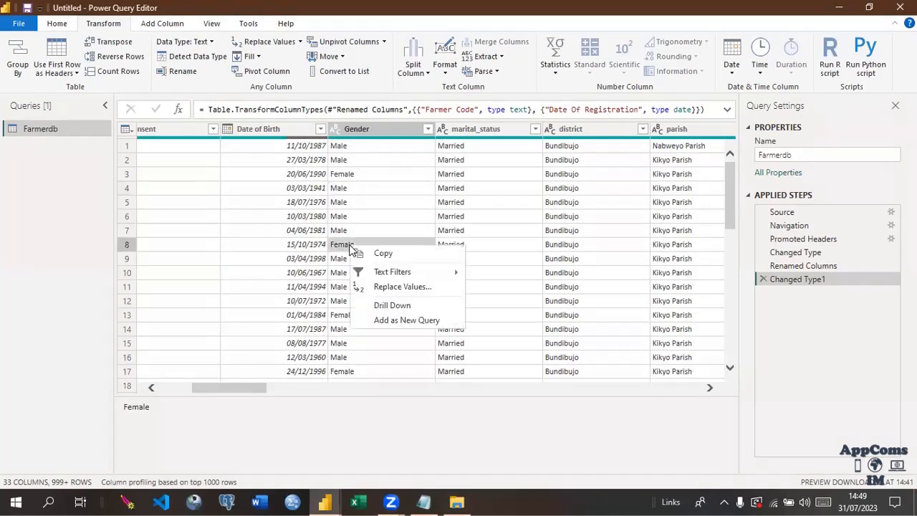
left_click(379, 289)
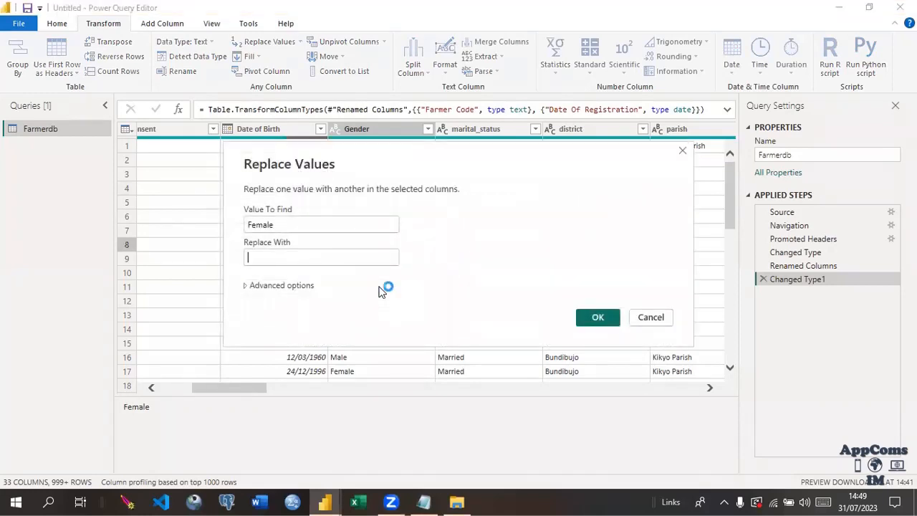
type("F")
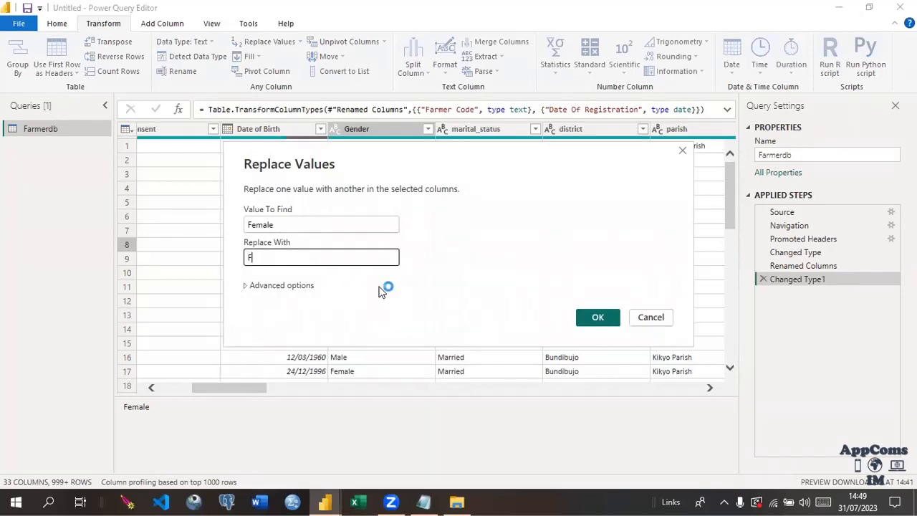
left_click(598, 320)
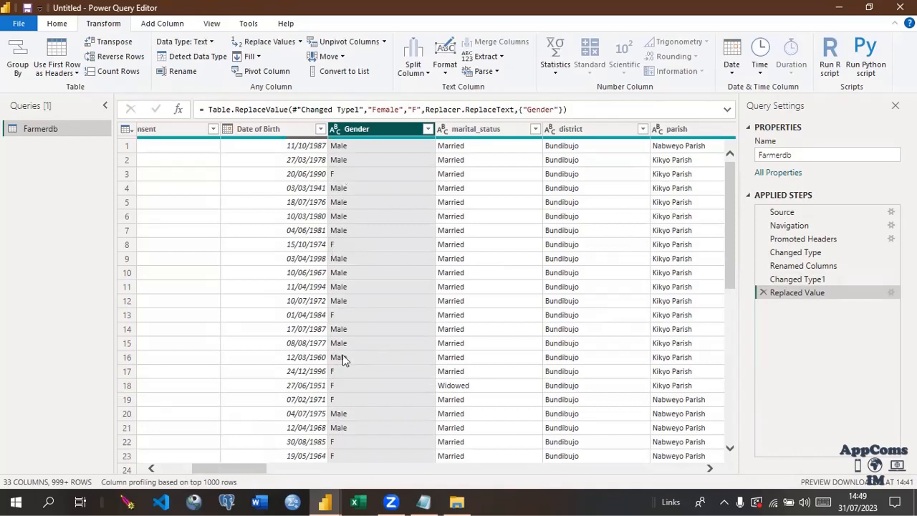
- Replace the value Male with M in the Gender column
left_click(352, 159)
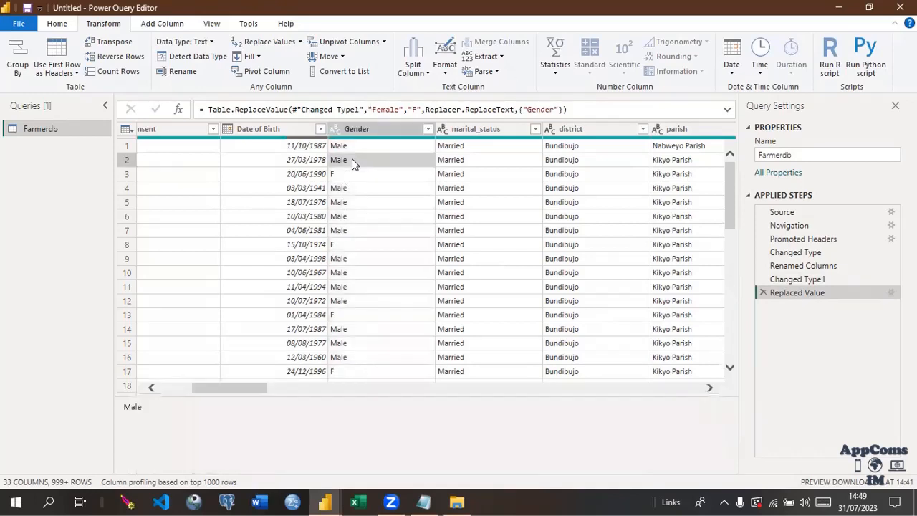
right_click(352, 160)
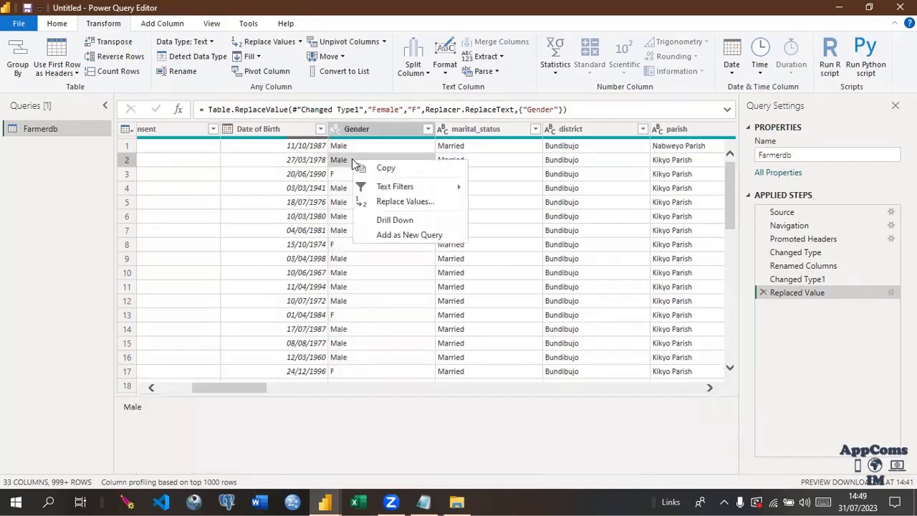
left_click(405, 204)
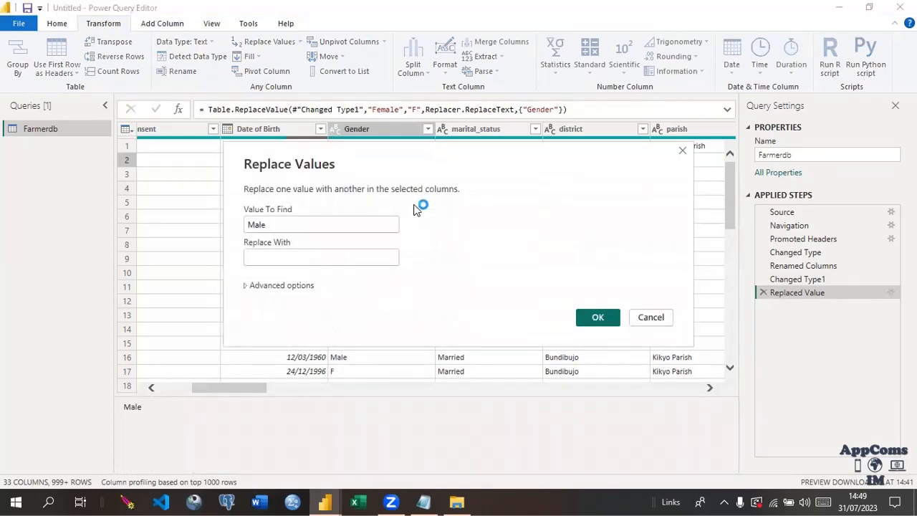
type("M")
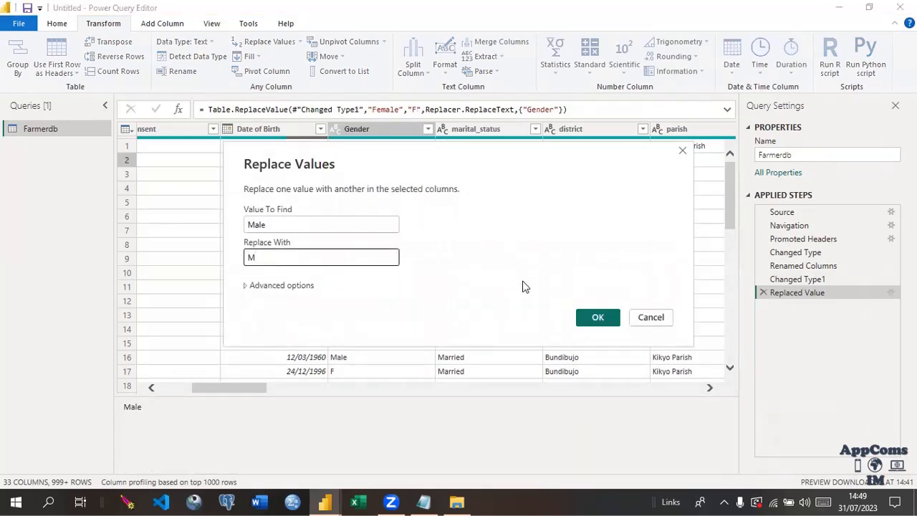
left_click(594, 316)
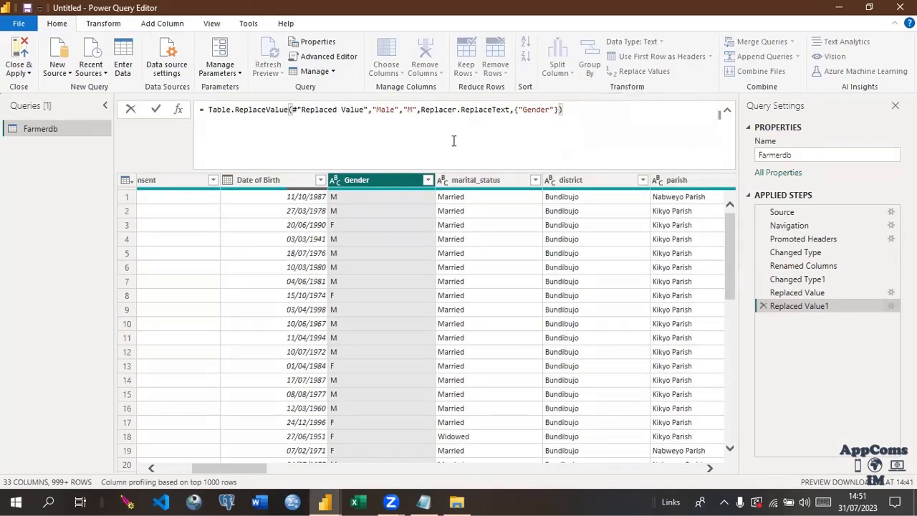
- Replace the value M with Male in the Gender column
left_click(366, 183)
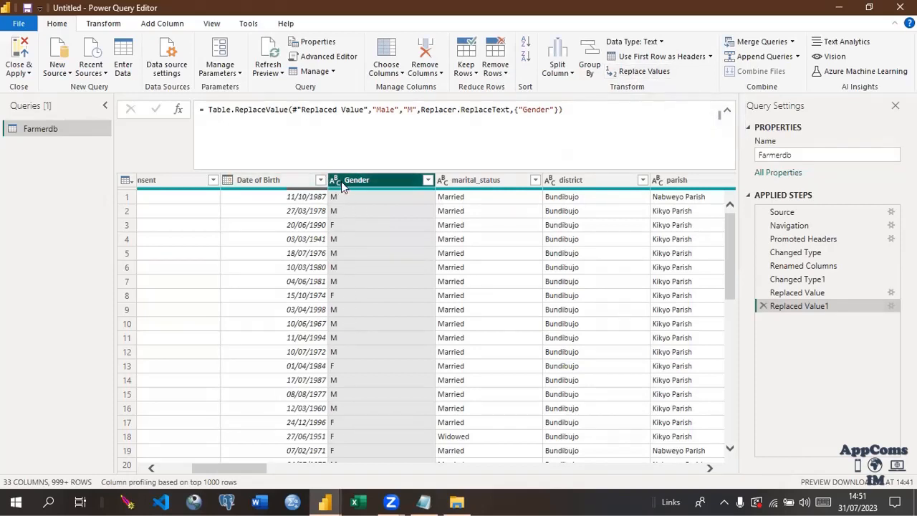
left_click(645, 71)
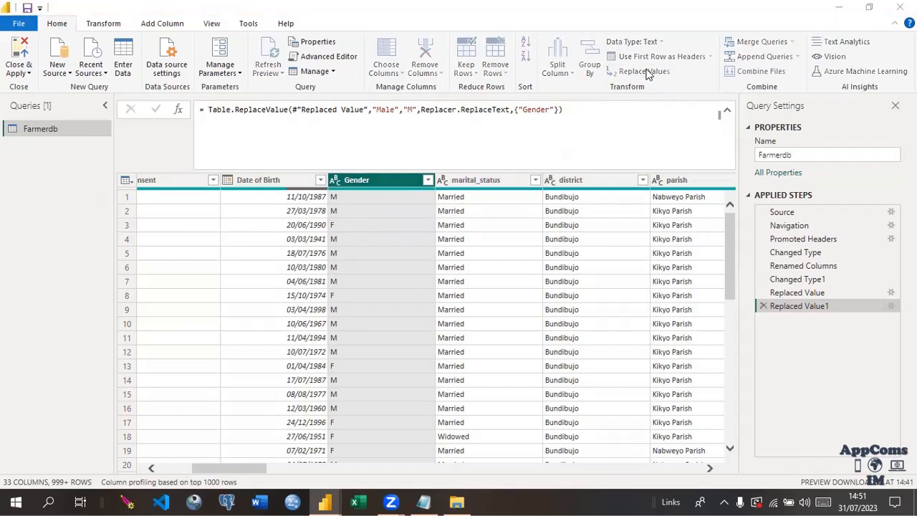
type("M")
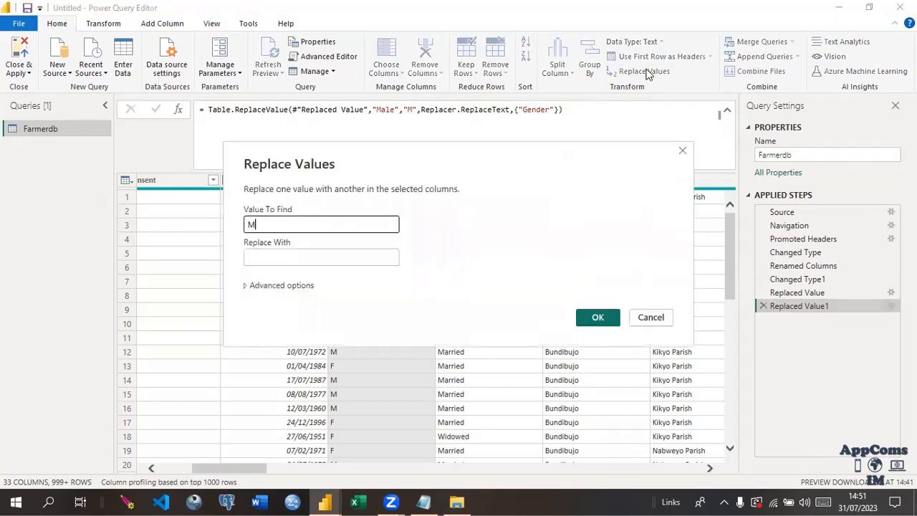
left_click(313, 258)
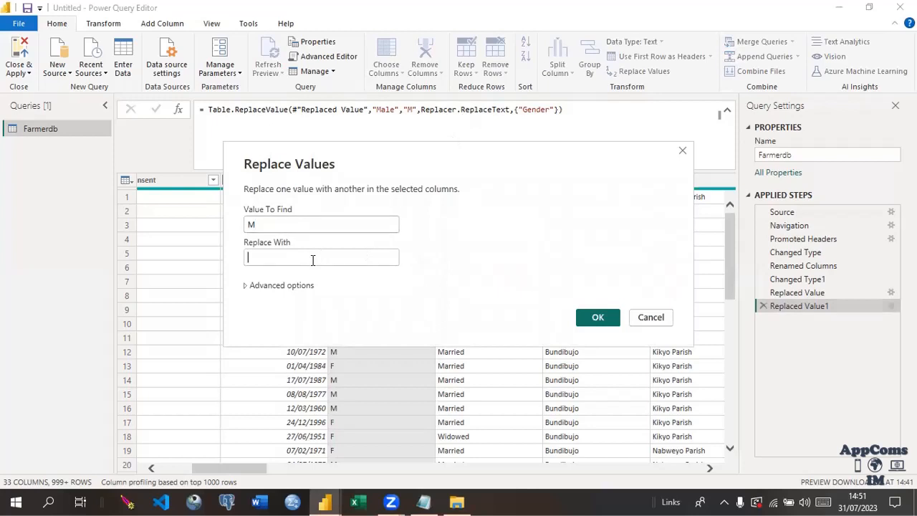
type("Male")
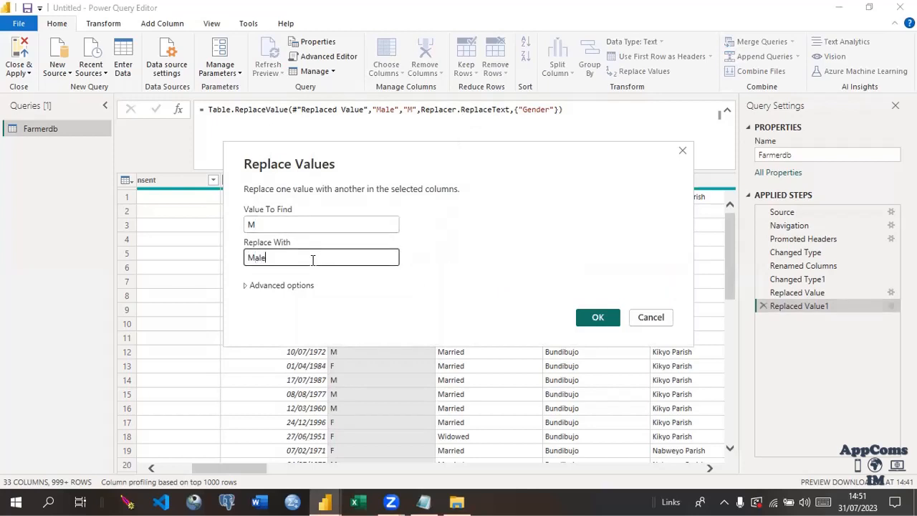
left_click(598, 318)
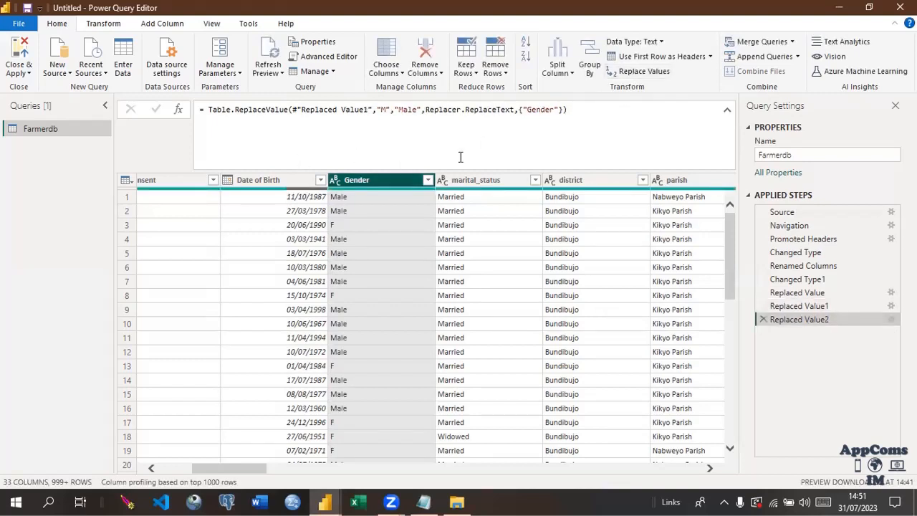
- Replace the value F with Female in the Gender column
left_click(632, 72)
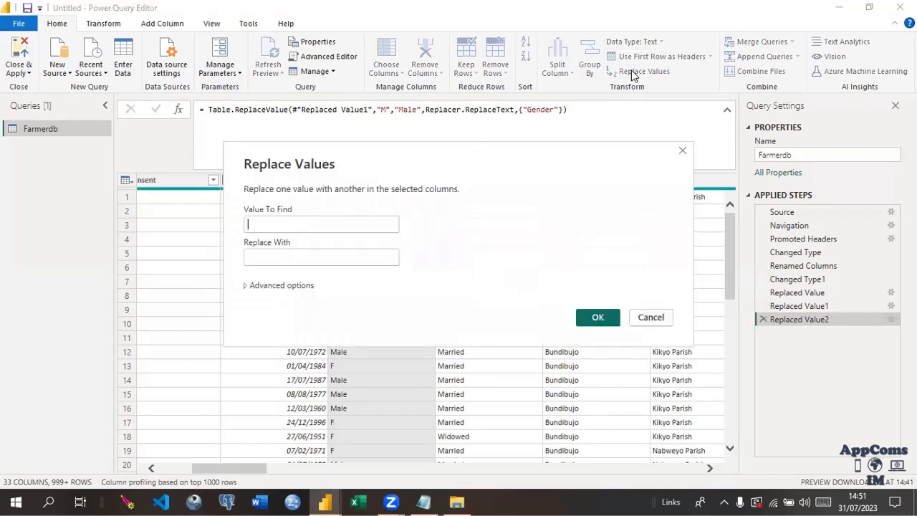
type("F")
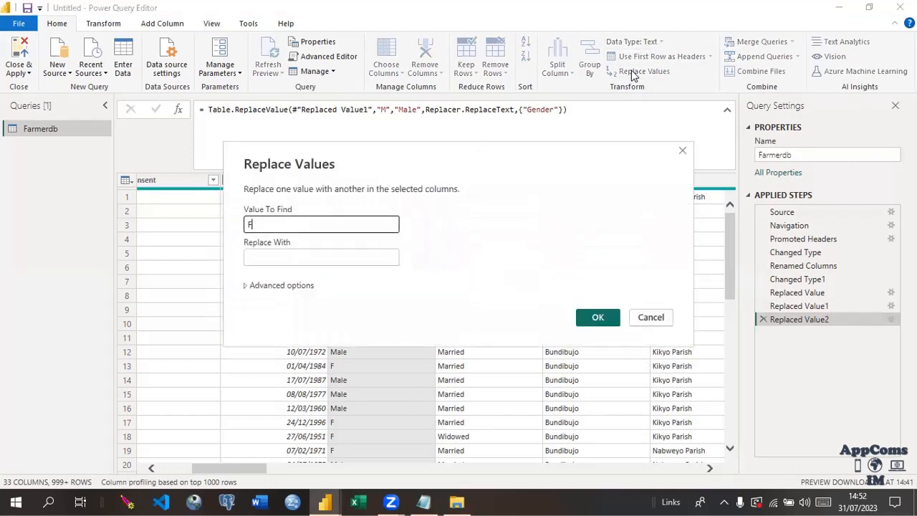
left_click(309, 251)
type("Female")
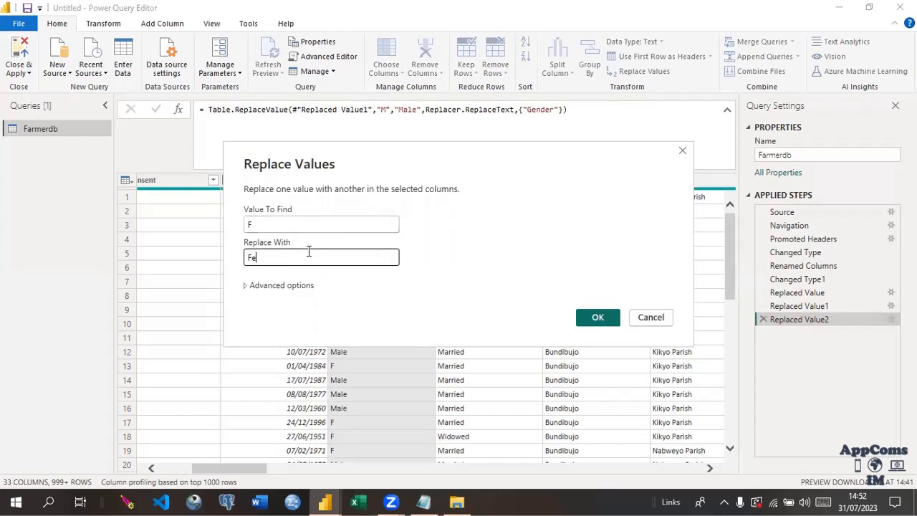
left_click(598, 317)
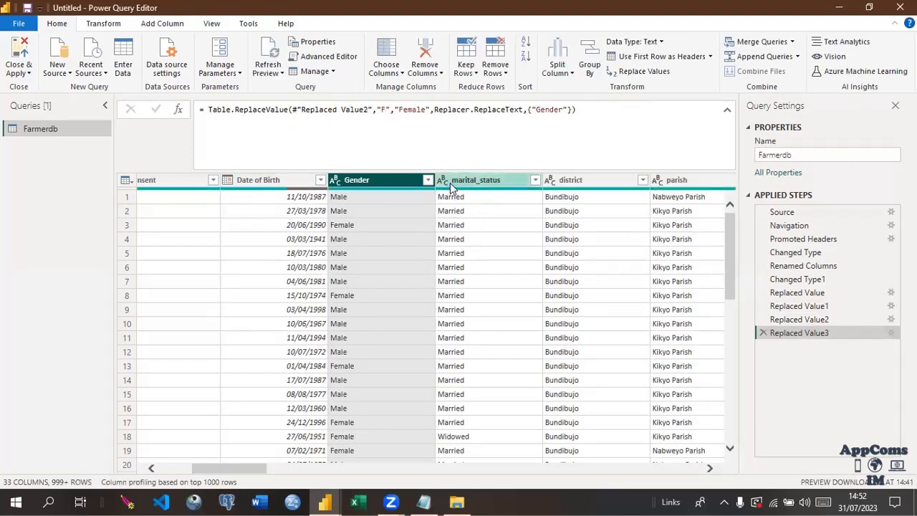
- Rename the marital_status column to Marital Status
left_click(450, 182)
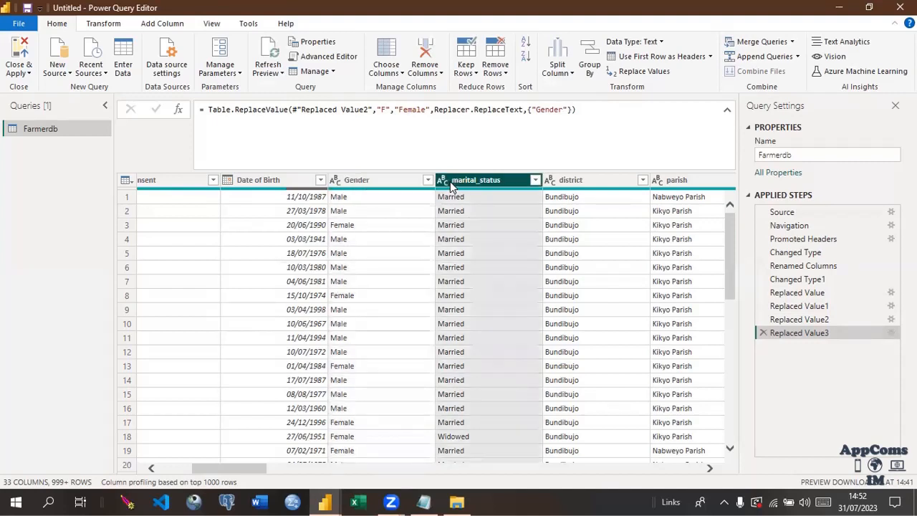
double_click(454, 181)
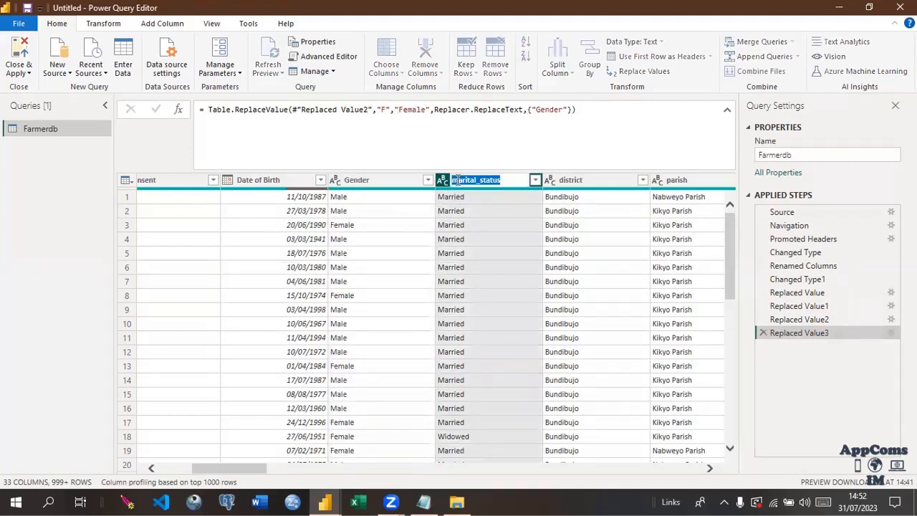
left_click(457, 179)
key("BackSpace")
type("M")
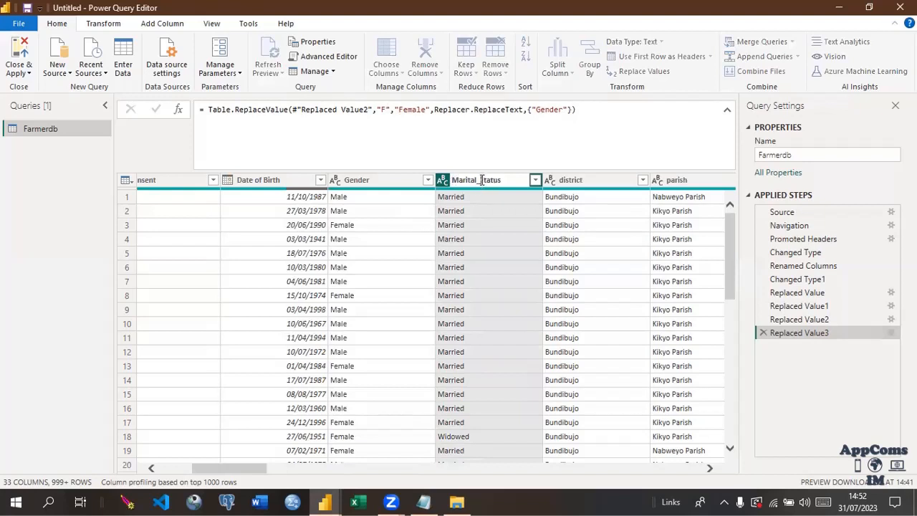
key("BackSpace")
type("S")
key("Return")
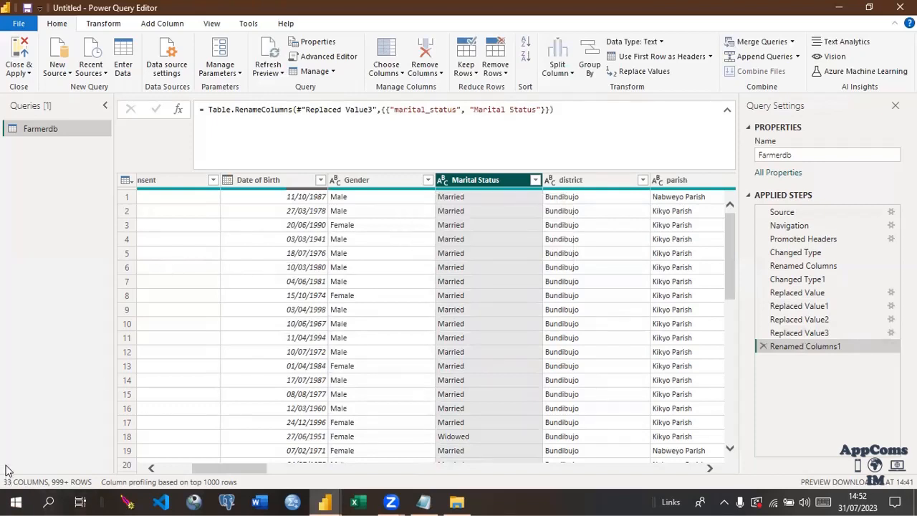
- Select all columns of the Farmerdb table and automatically detect their data types
left_click(609, 248)
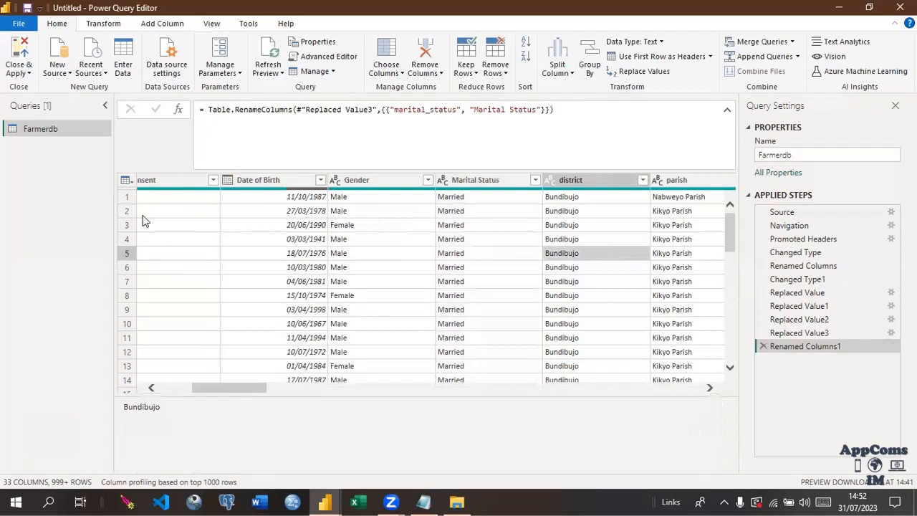
left_click_drag(245, 392, 178, 391)
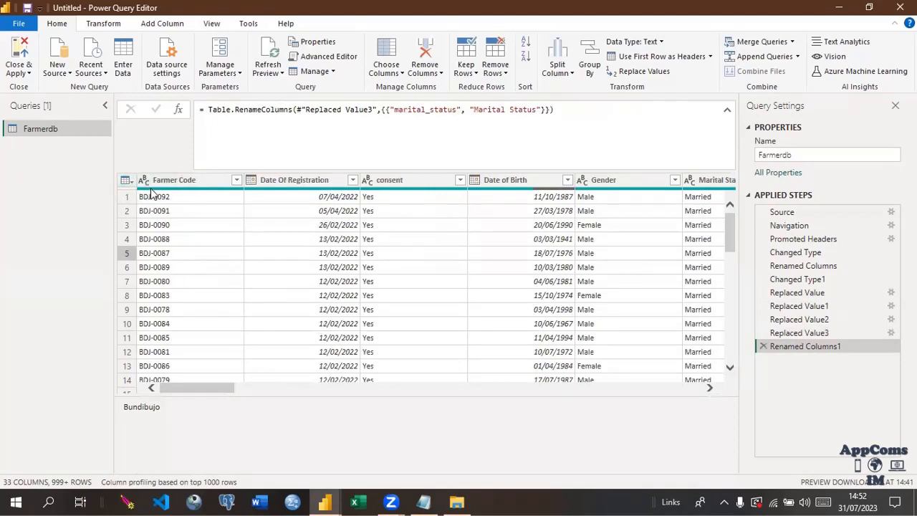
left_click(125, 181)
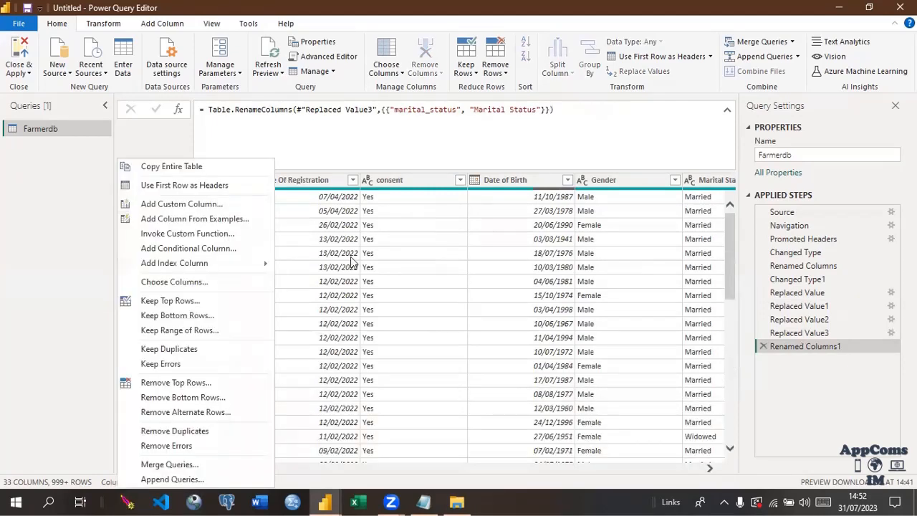
left_click(173, 209)
left_click(174, 209)
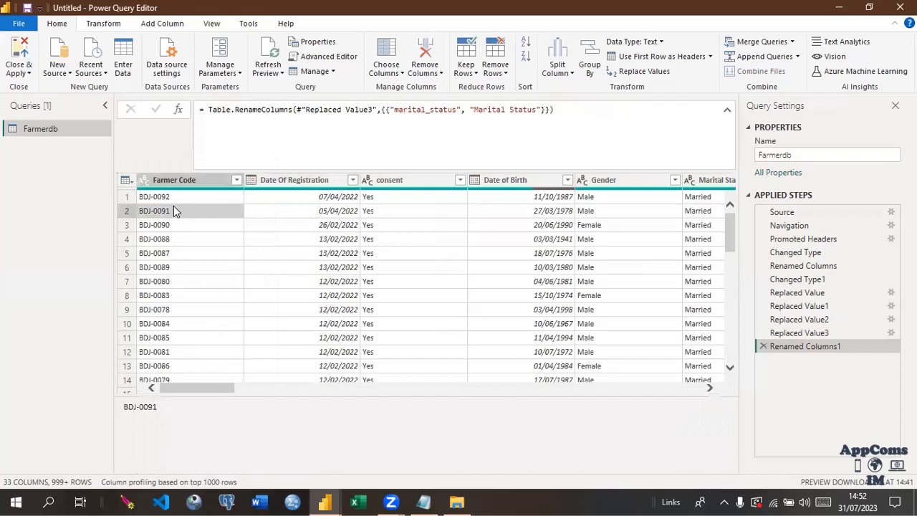
key("ctrl+a")
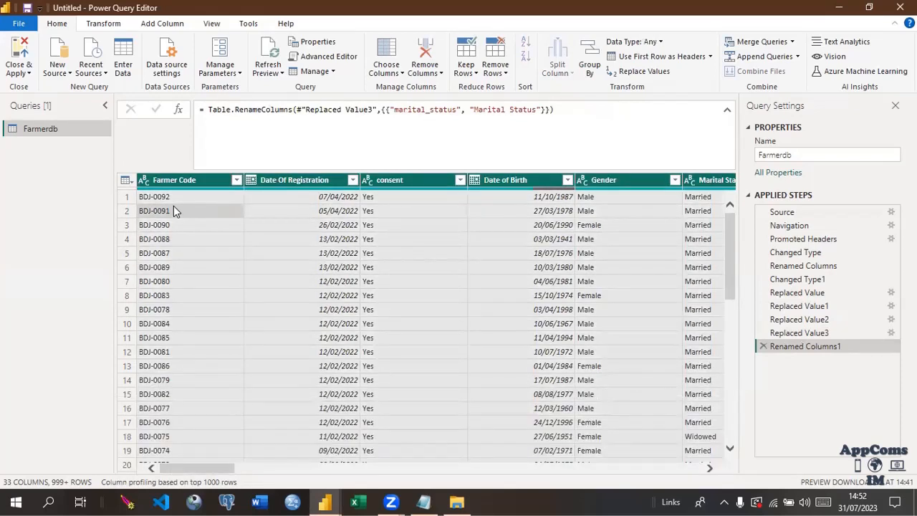
left_click(112, 24)
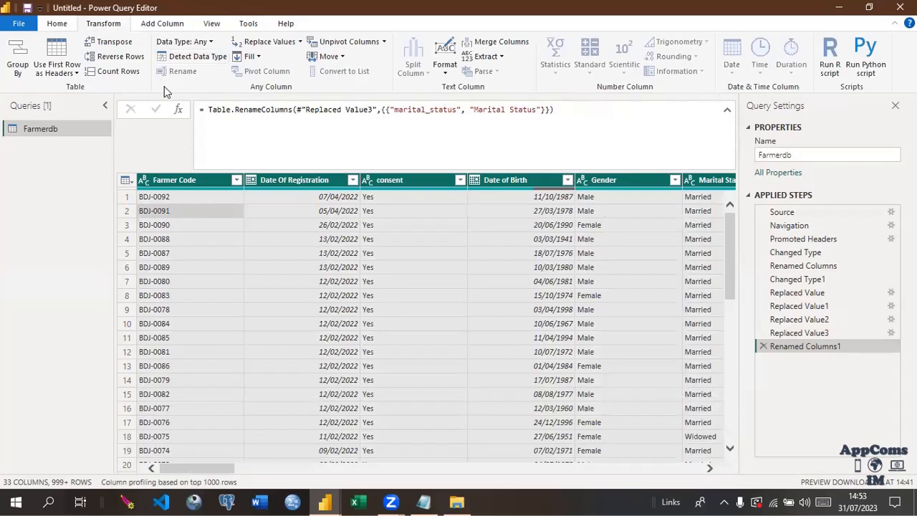
left_click(212, 59)
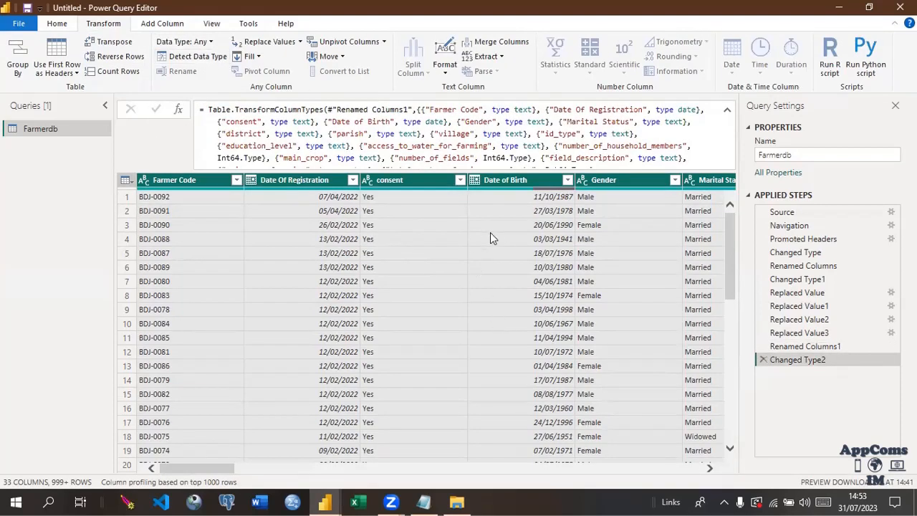
- Examine the detected data types across the table's columns and the Date of Birth column's quality bar, collapsing the formula display
left_click_drag(204, 468, 222, 473)
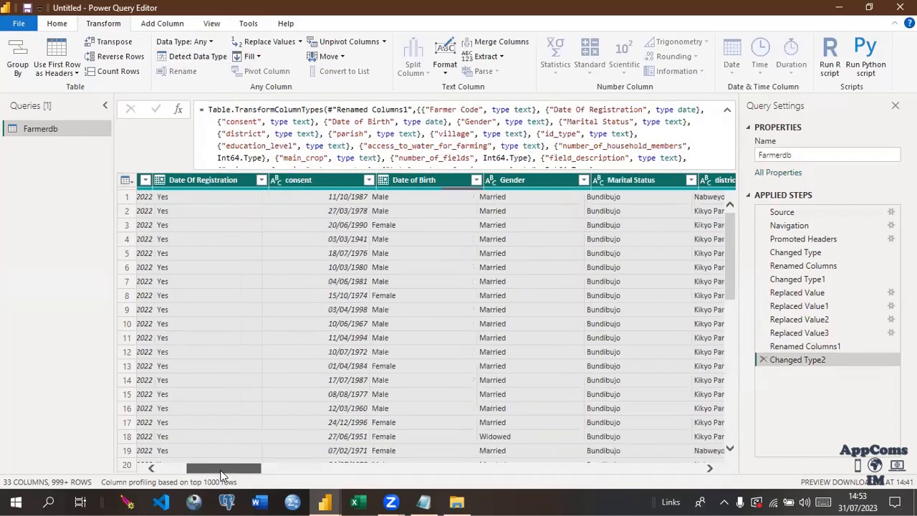
scroll(222, 474, "right", 5)
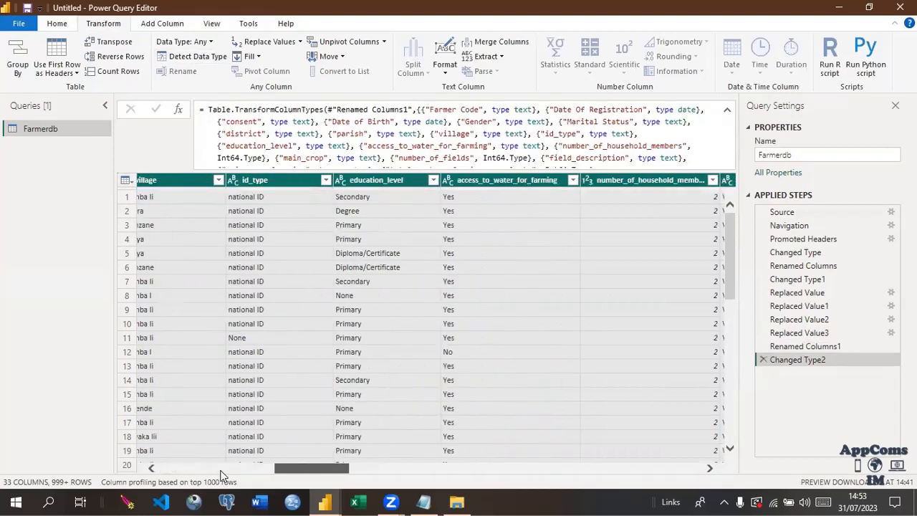
scroll(214, 470, "left", 5)
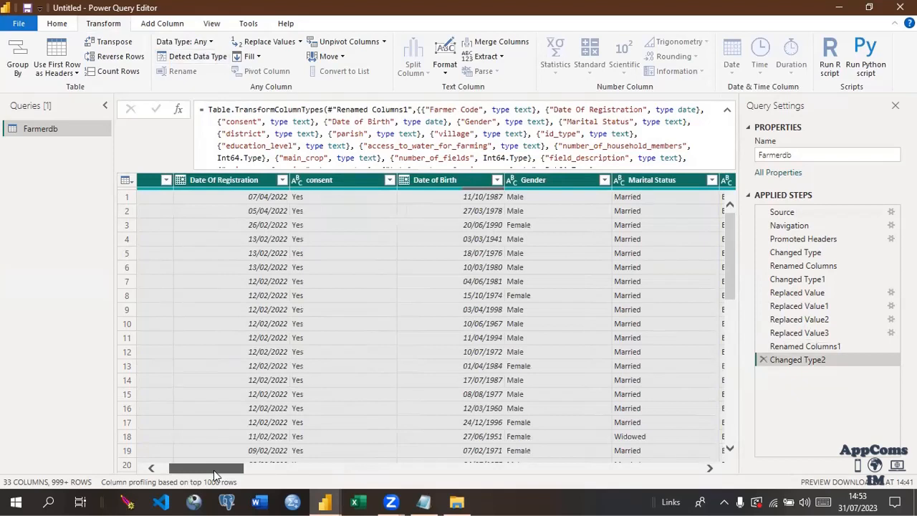
left_click_drag(213, 470, 208, 469)
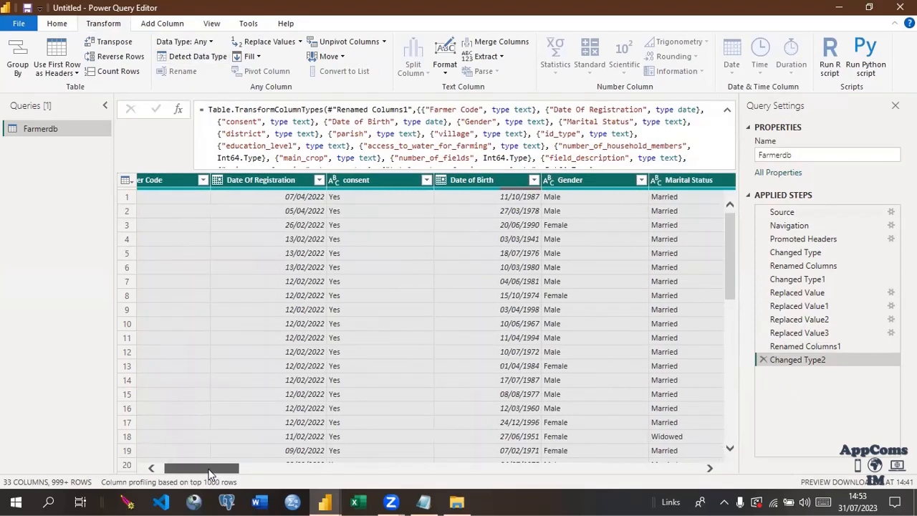
left_click(301, 354)
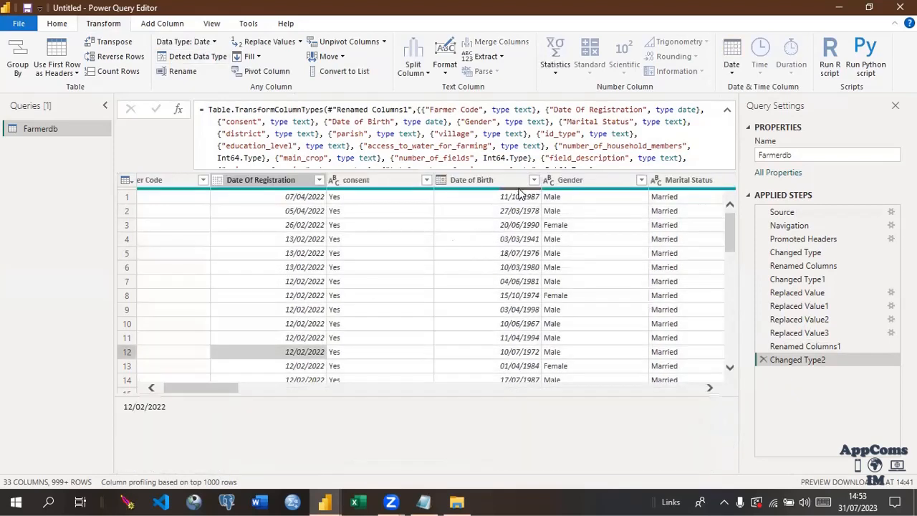
mouse_move(494, 192)
mouse_move(529, 192)
left_click(727, 111)
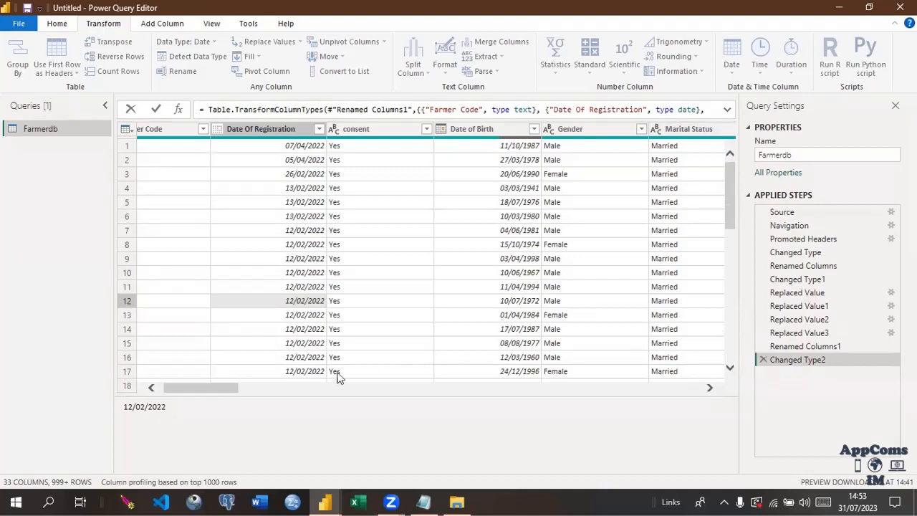
left_click(218, 389)
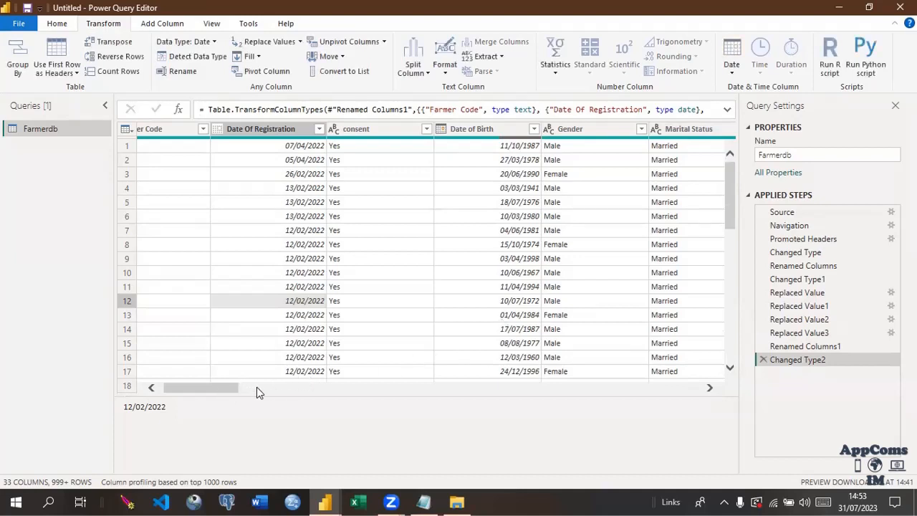
scroll(258, 387, "right", 3)
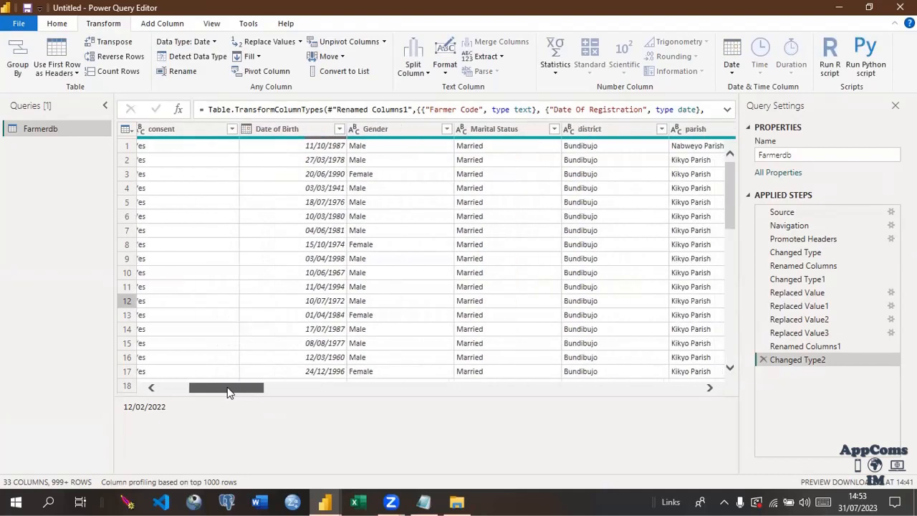
left_click_drag(240, 392, 252, 394)
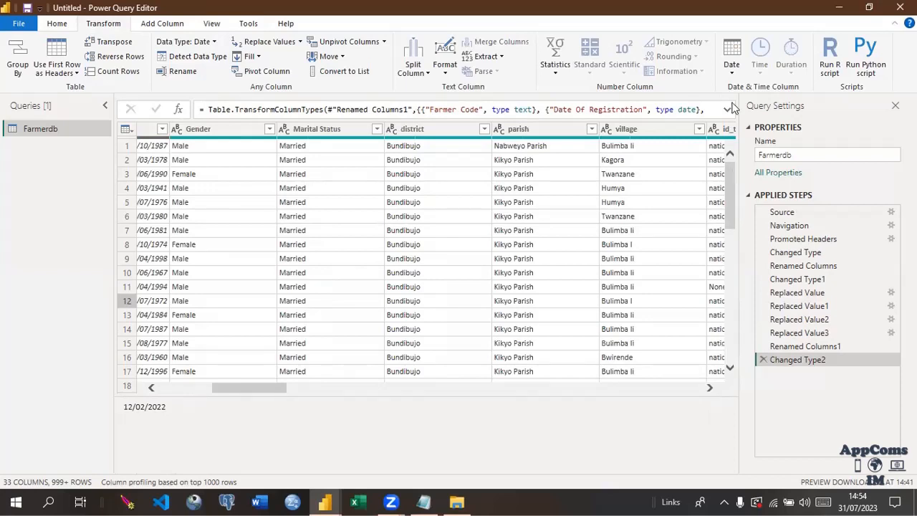
- Convert the Marital Status column's values to lowercase and review its list of distinct values without filtering
left_click(309, 131)
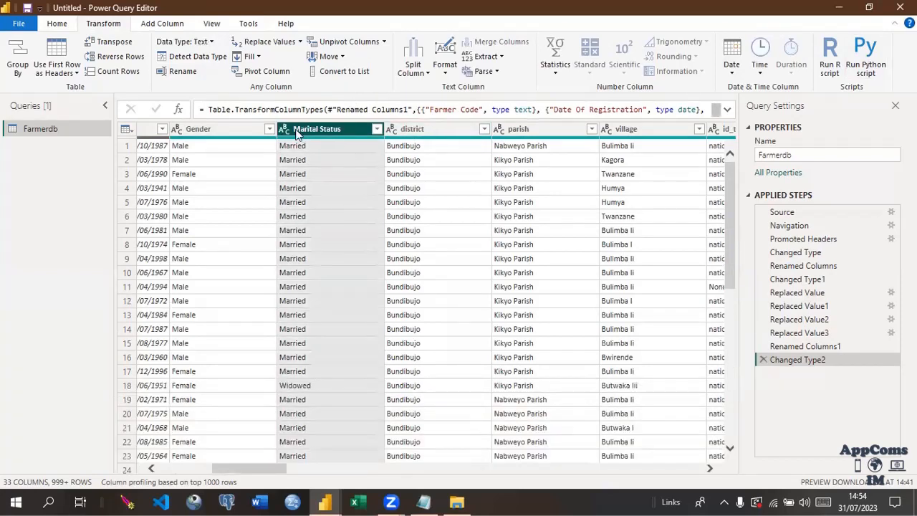
right_click(297, 134)
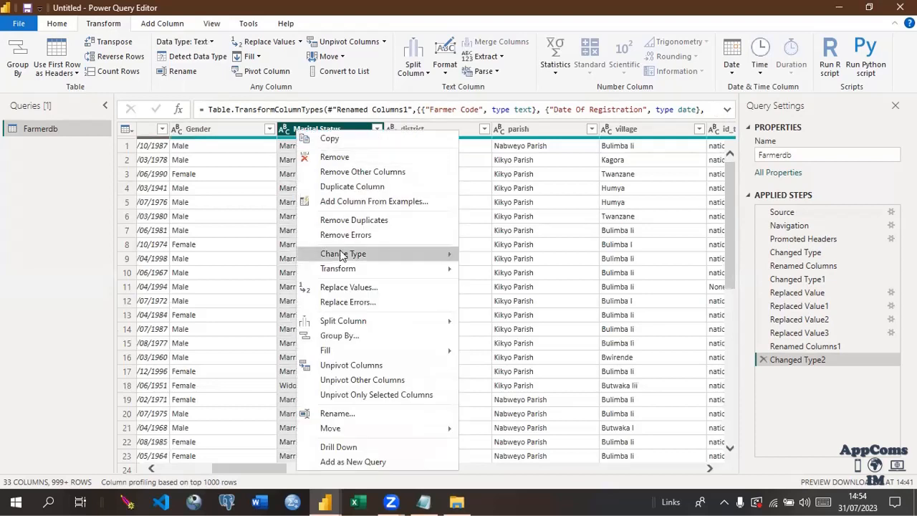
mouse_move(405, 274)
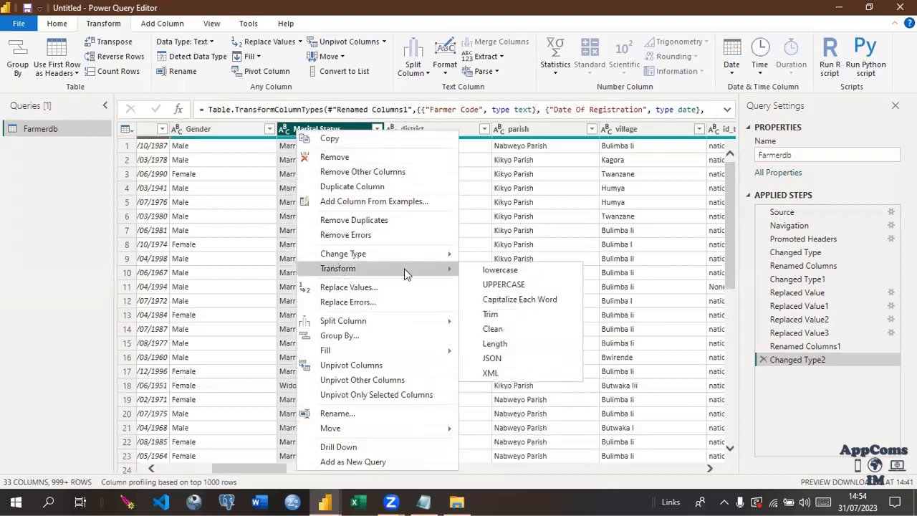
left_click(517, 275)
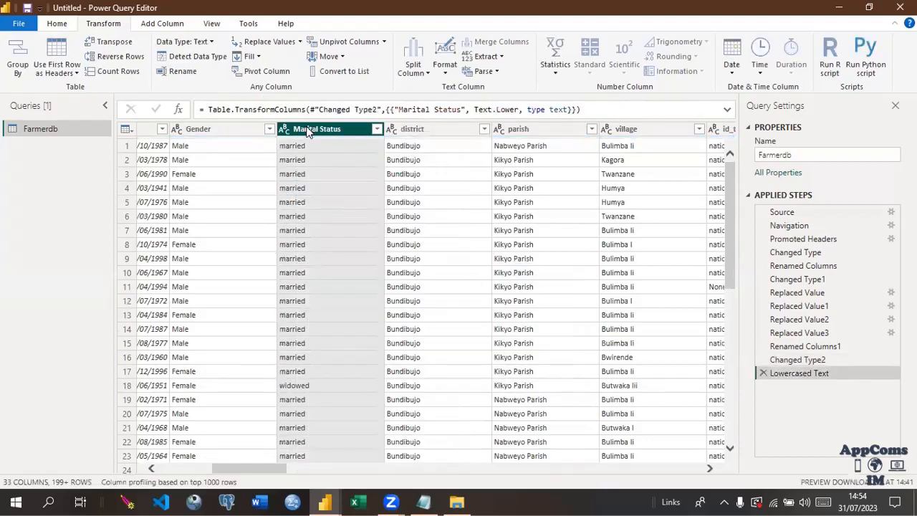
left_click(377, 130)
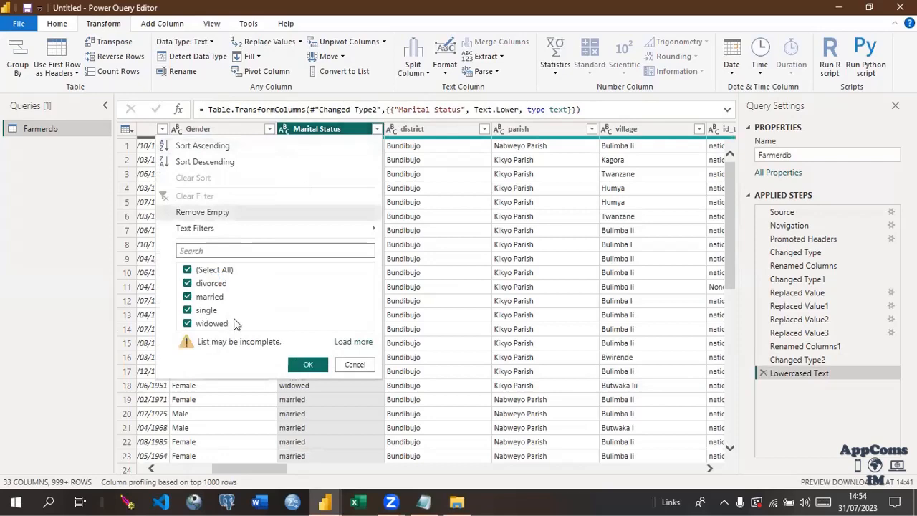
left_click(410, 215)
- Transform the Marital Status column's values to UPPERCASE
left_click(326, 136)
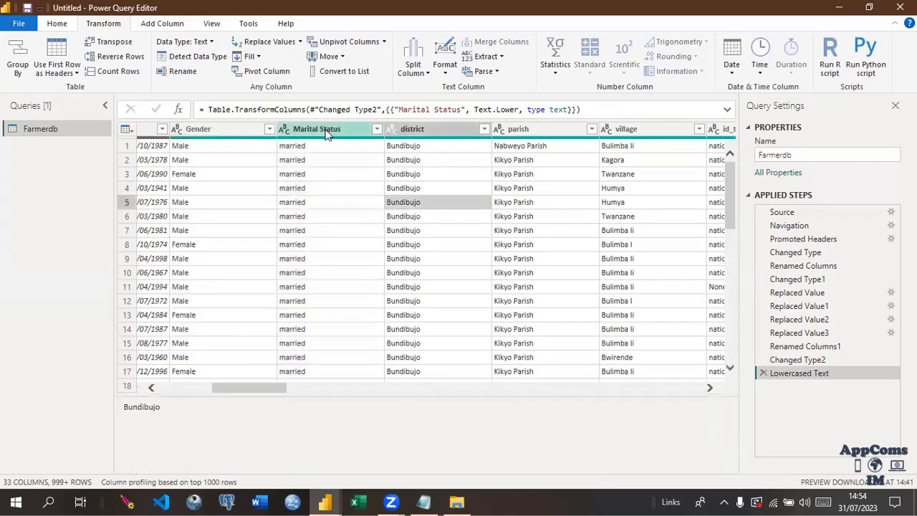
right_click(326, 136)
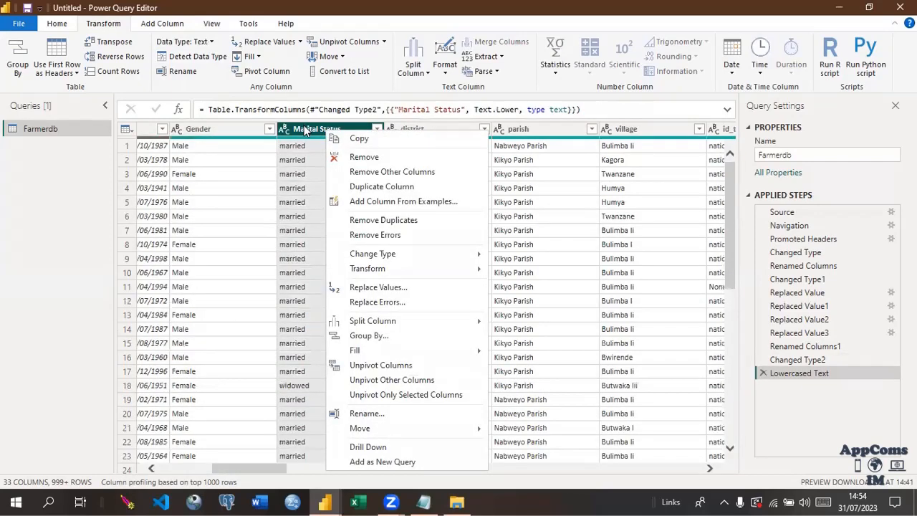
left_click(305, 129)
right_click(306, 129)
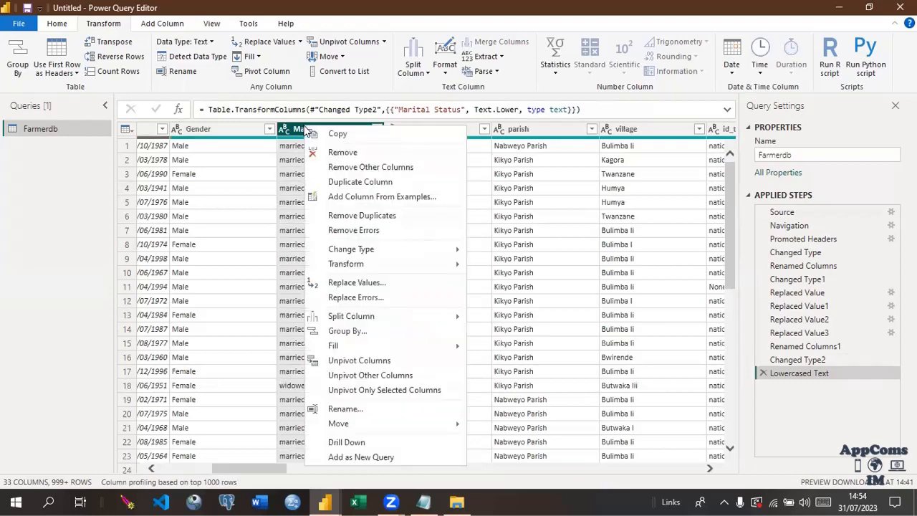
mouse_move(375, 268)
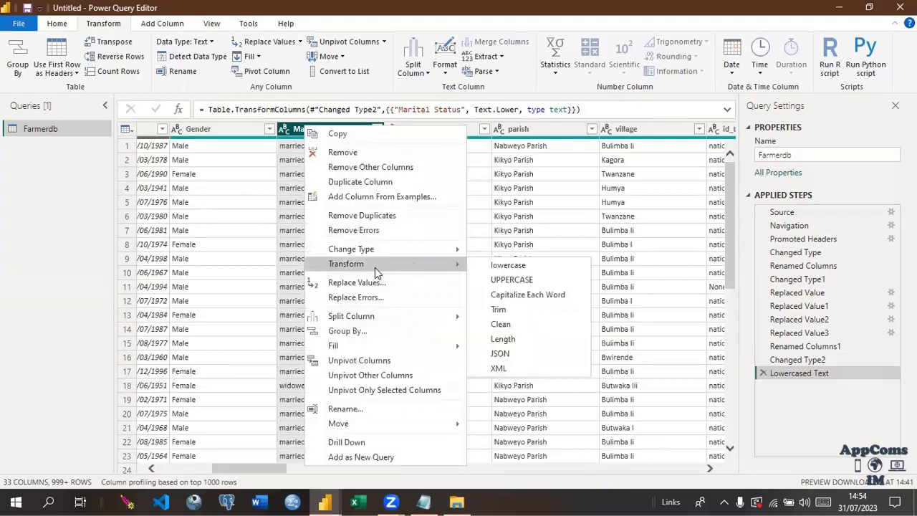
mouse_move(428, 256)
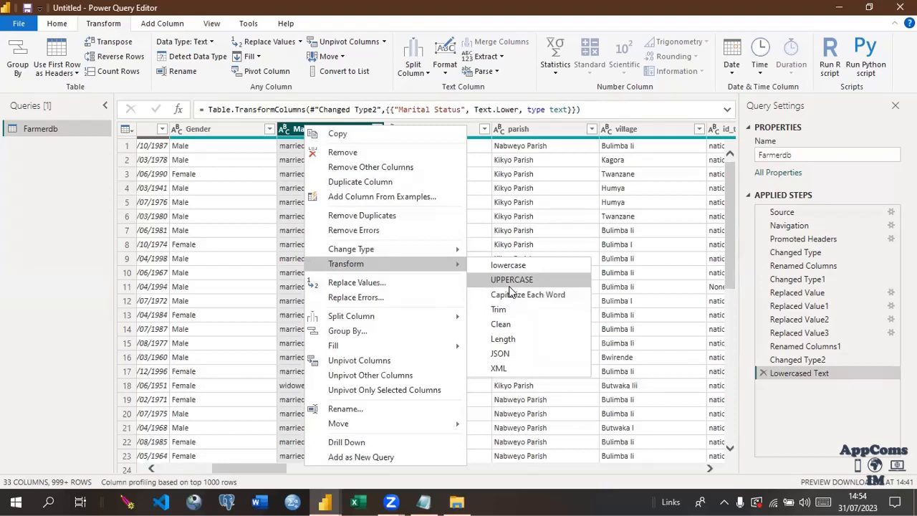
left_click(510, 285)
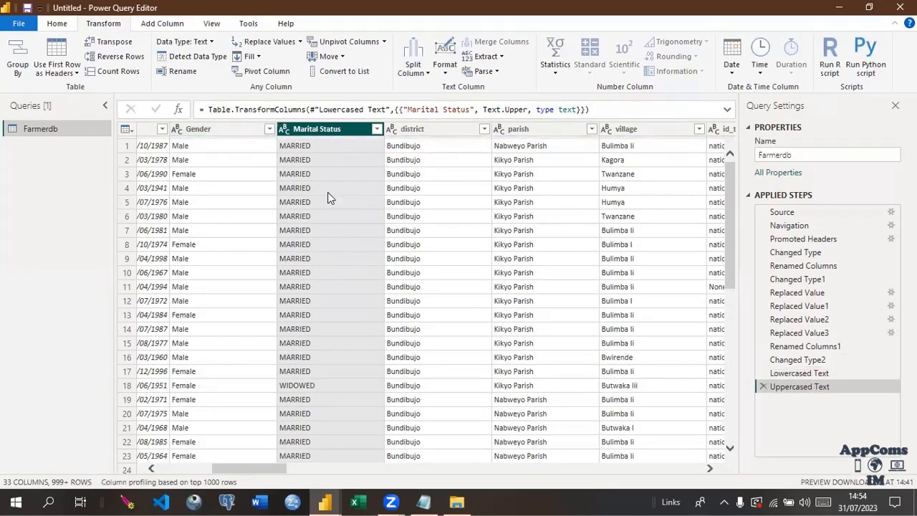
- Apply the Capitalize Each Word transformation to the Marital Status column
right_click(342, 126)
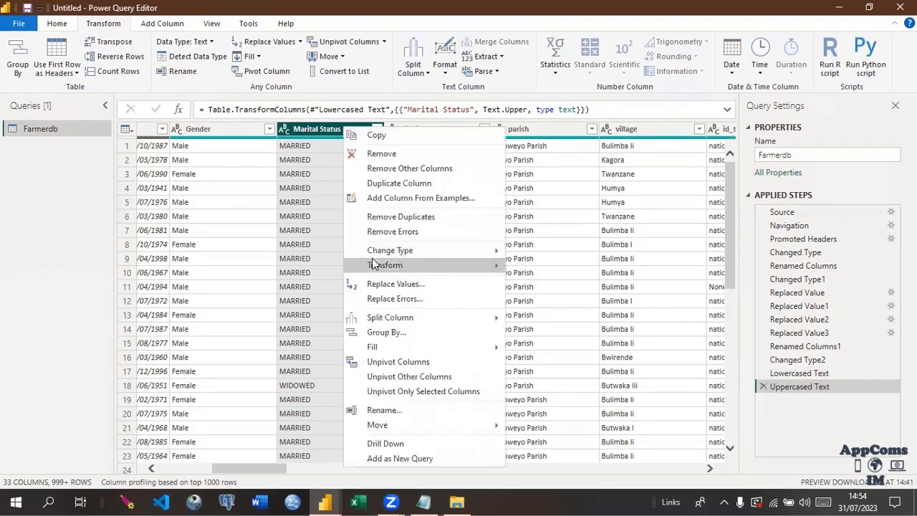
mouse_move(444, 269)
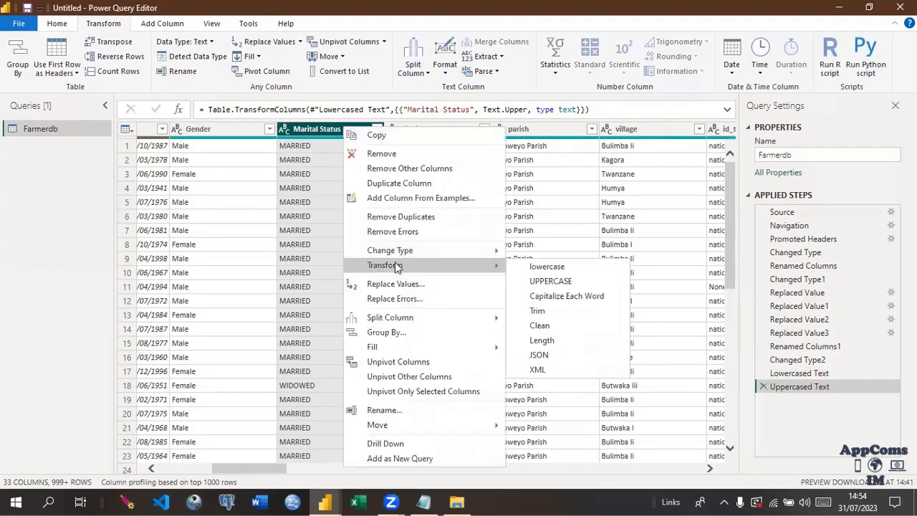
left_click(559, 296)
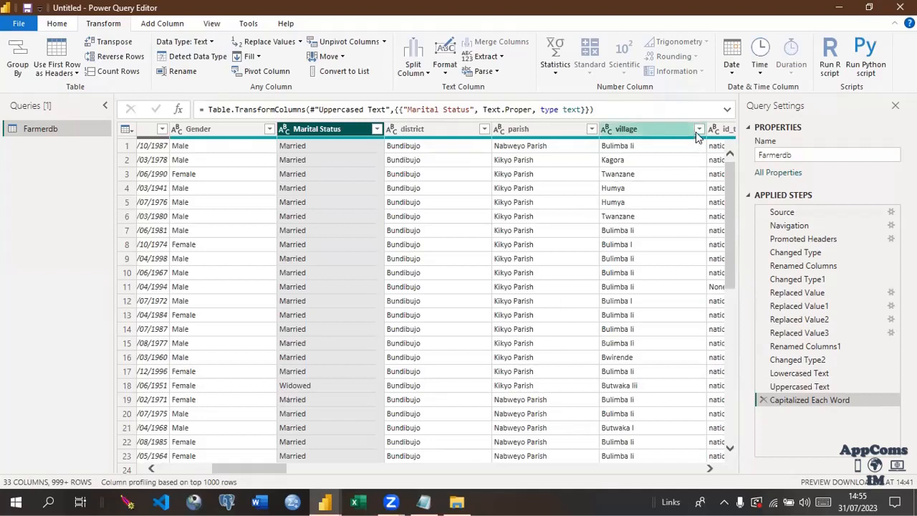
- Rename the district column to District
left_click(392, 129)
double_click(407, 129)
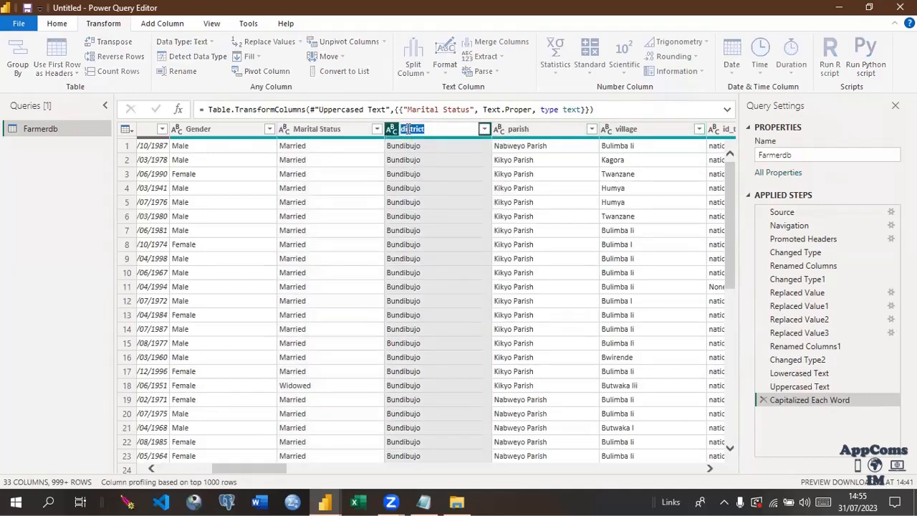
left_click(409, 129)
key("BackSpace")
type("D")
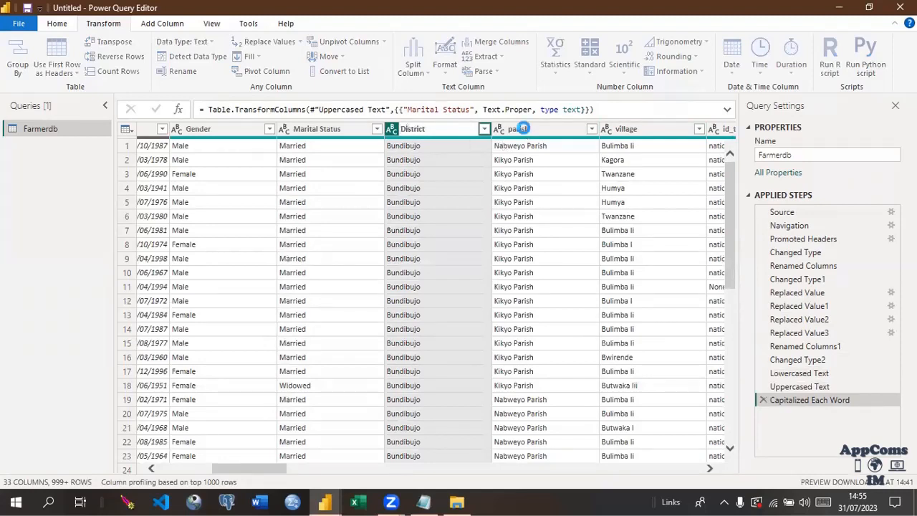
key("Return")
- Rename the parish and village columns to Parish and Village, and look through the Village column's distinct values without filtering
double_click(516, 130)
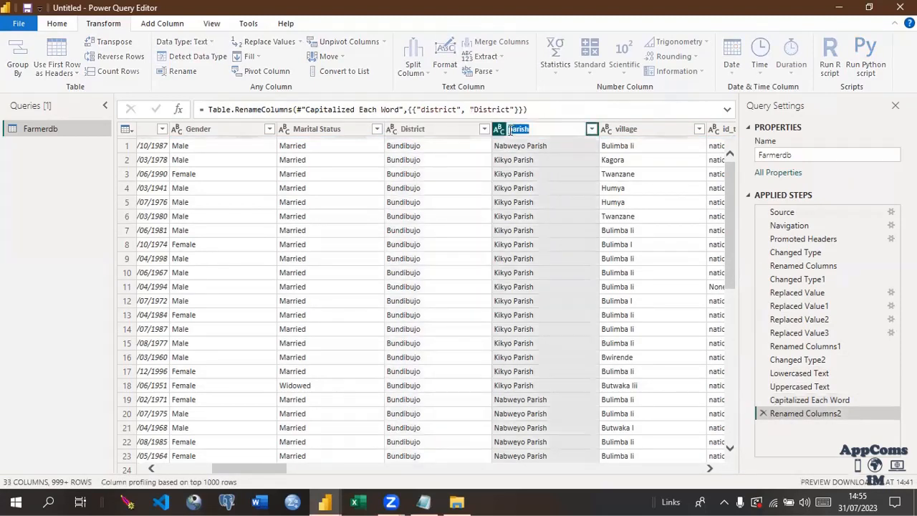
left_click(510, 129)
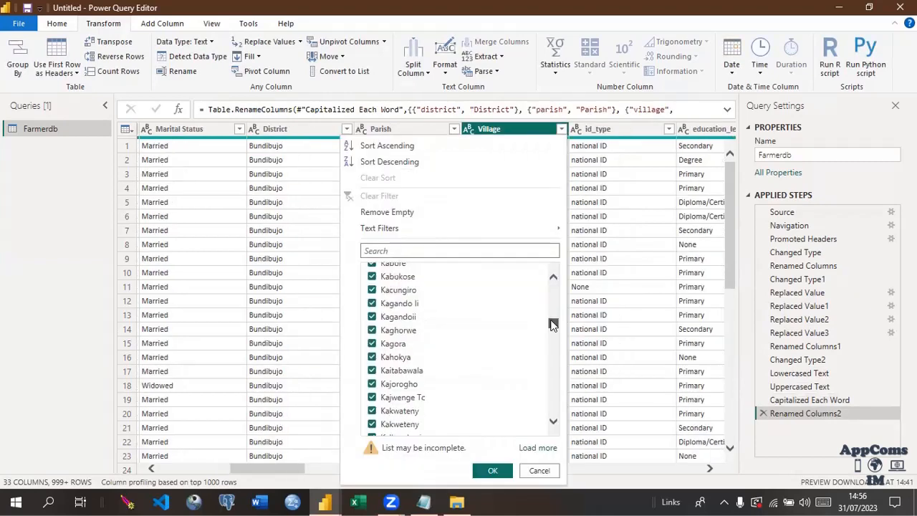
left_click_drag(553, 323, 553, 331)
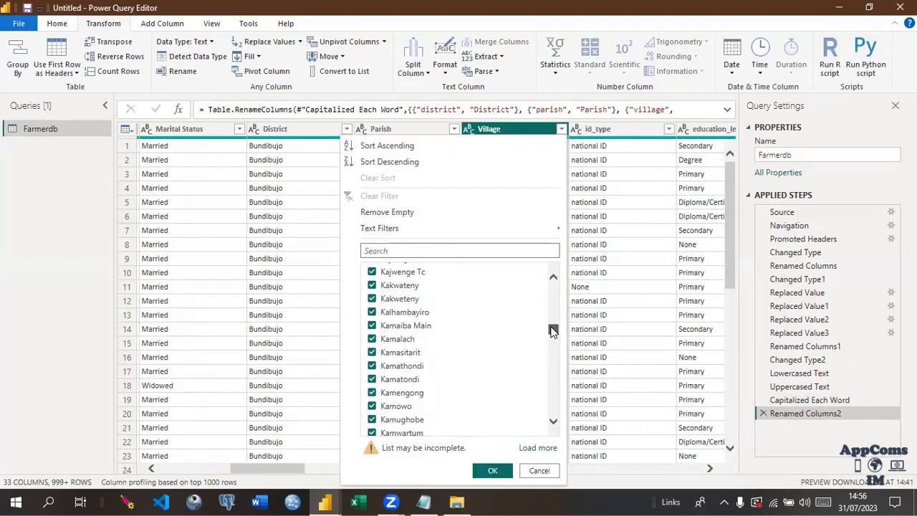
left_click_drag(552, 330, 549, 334)
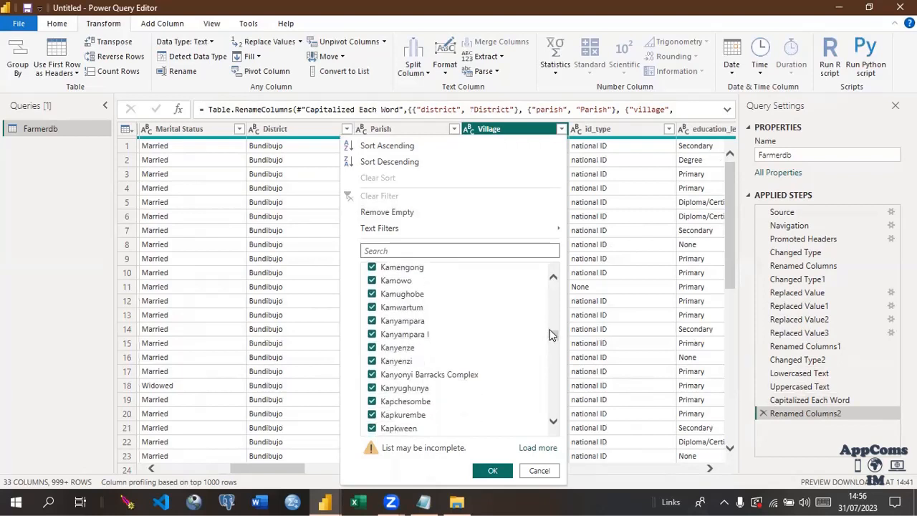
left_click(592, 261)
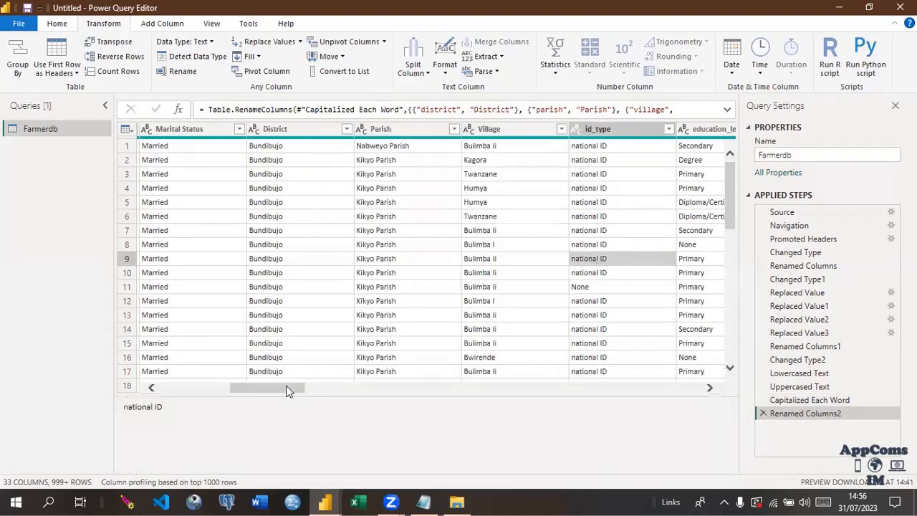
- Set the data type of the main_crop_farmsize column to Decimal Number
left_click_drag(286, 385, 304, 387)
left_click_drag(318, 396, 331, 393)
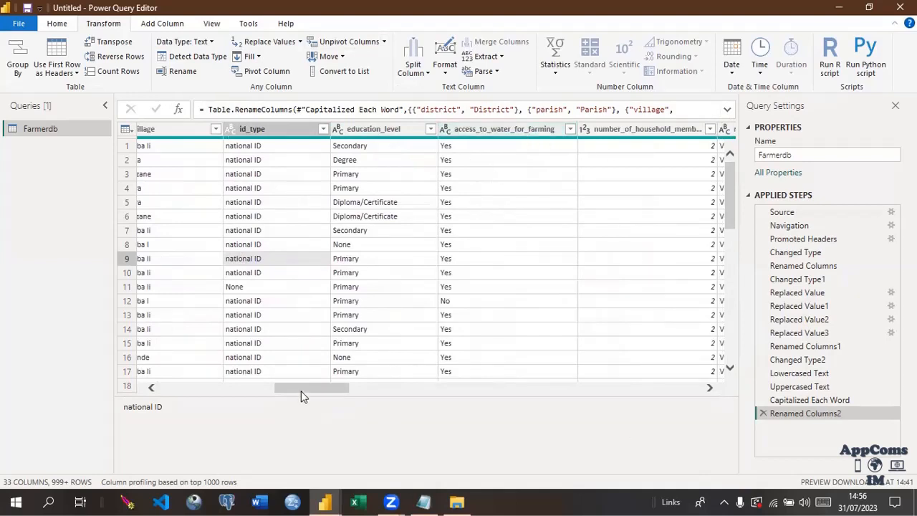
left_click_drag(303, 389, 424, 415)
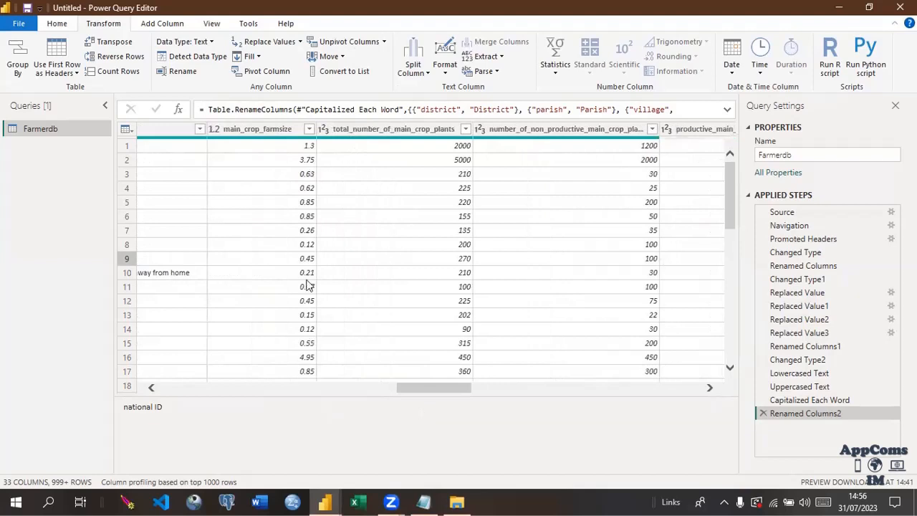
left_click(215, 129)
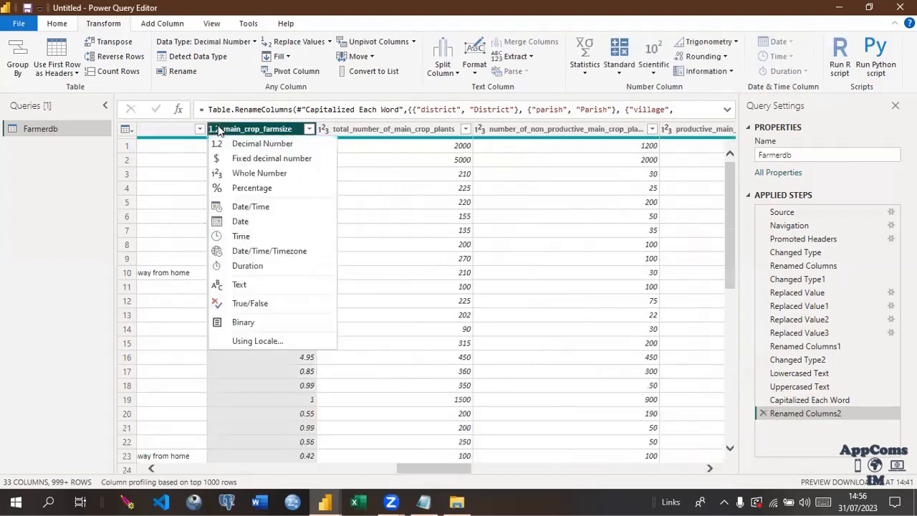
left_click(367, 191)
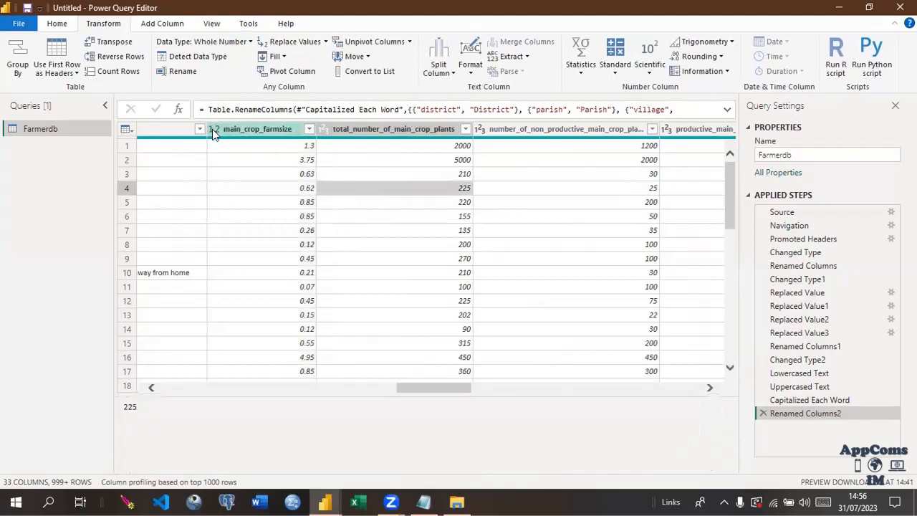
left_click(212, 129)
left_click(242, 143)
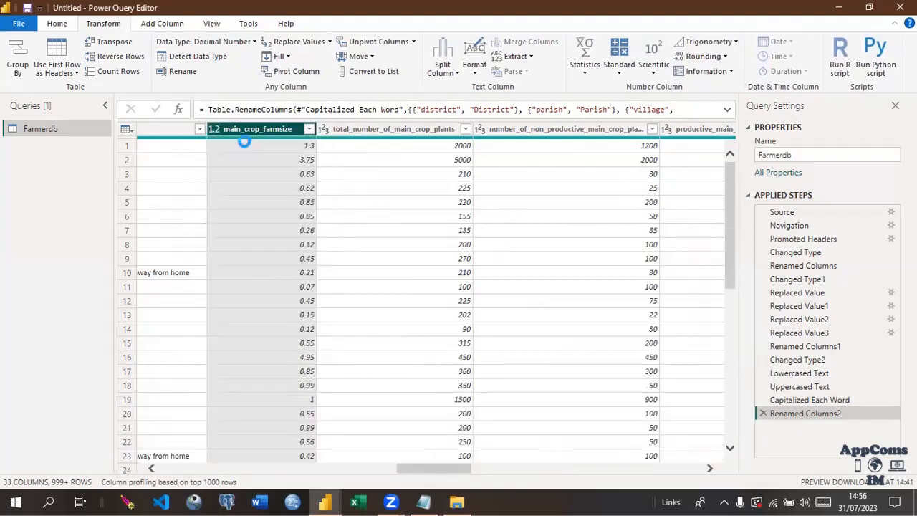
- Set the total_number_of_main_crop_plants column and the adjacent non-productive main crop plants column to the Whole Number type
left_click(326, 131)
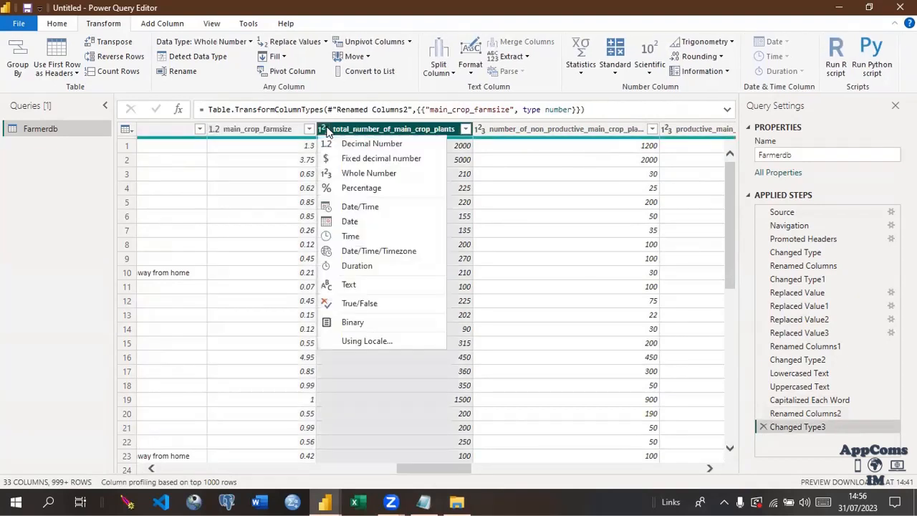
left_click(376, 173)
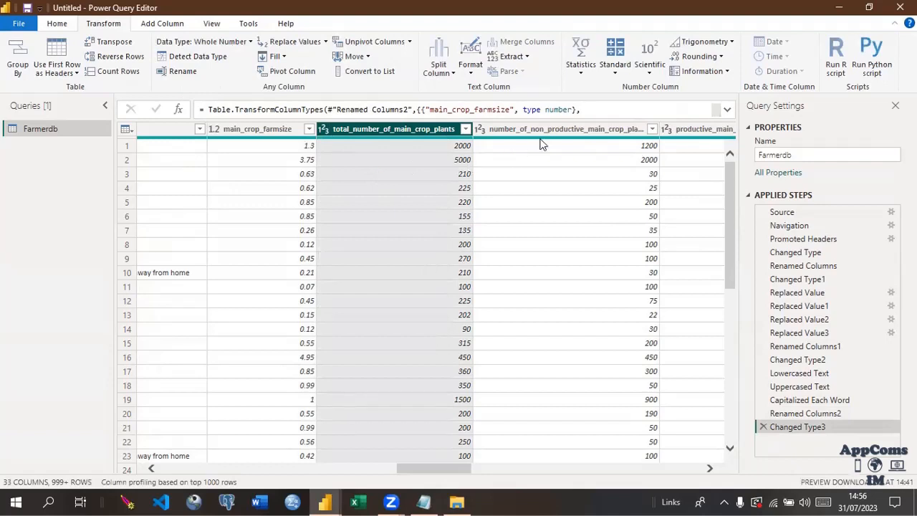
left_click(479, 129)
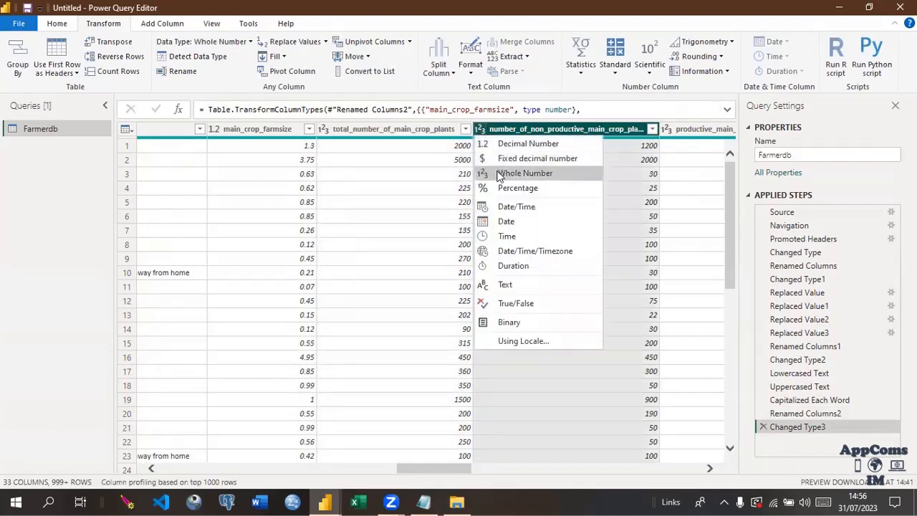
left_click(499, 174)
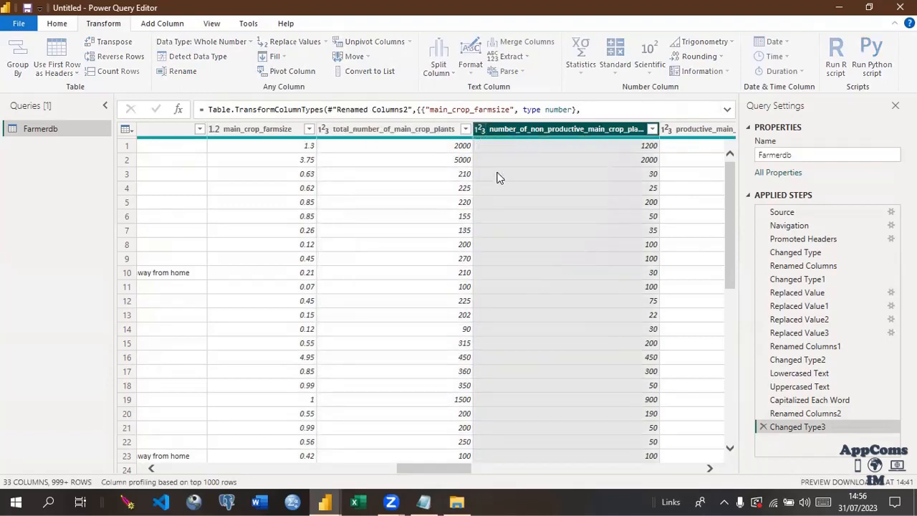
- Set the data type of the productive_main_crop_plants column to Whole Number
left_click(710, 468)
left_click(710, 468)
left_click(710, 468)
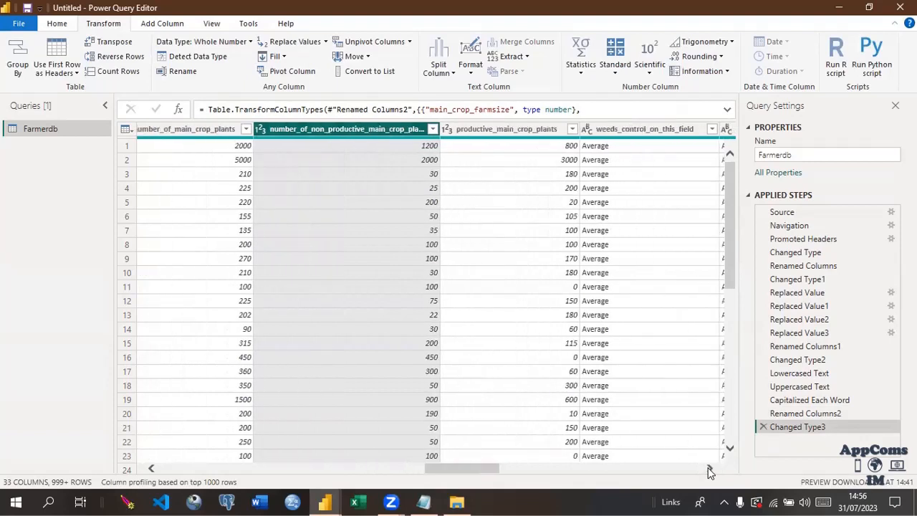
left_click(710, 468)
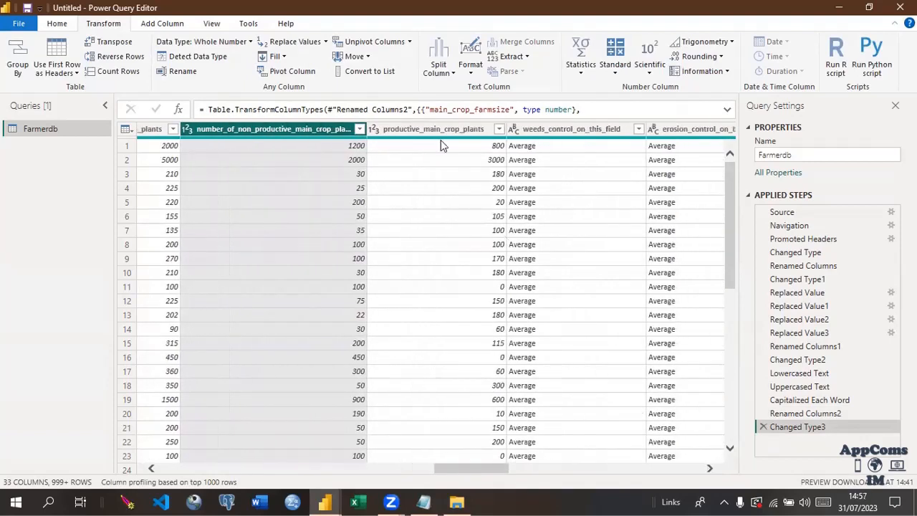
left_click(375, 129)
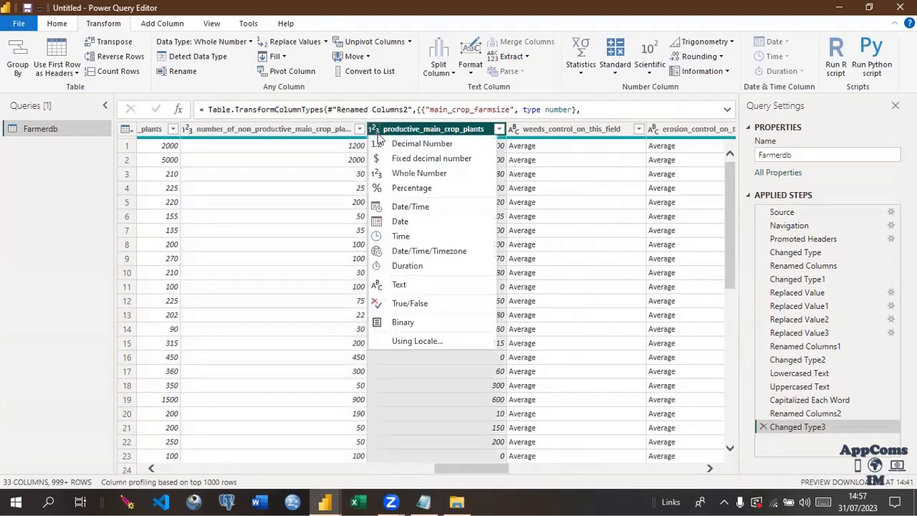
left_click(378, 175)
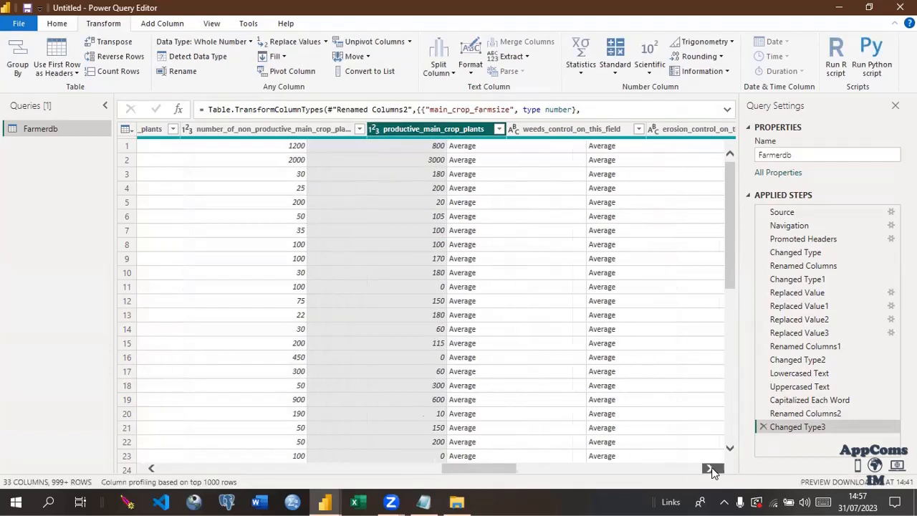
- Examine the columns from weeds_control_on_this_field onward, and review the table at the Source and Navigation applied steps
left_click(711, 469)
left_click(710, 469)
left_click(710, 469)
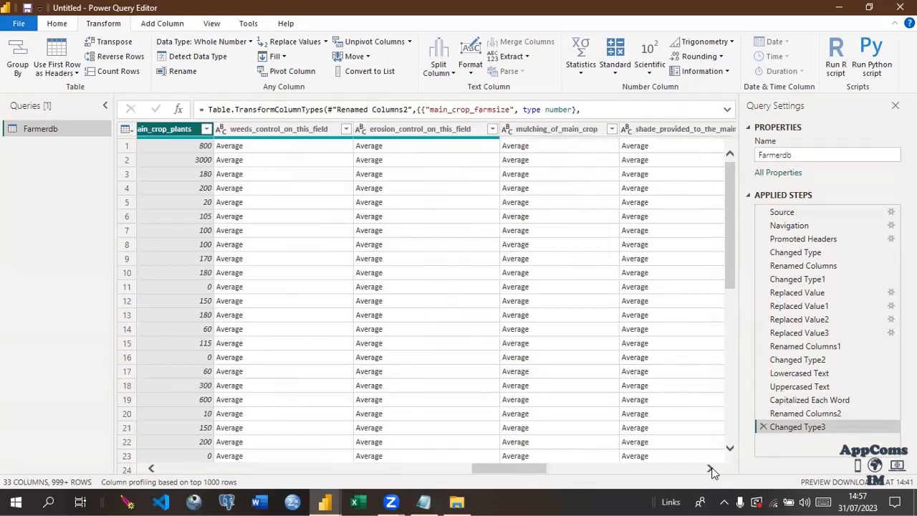
left_click(710, 469)
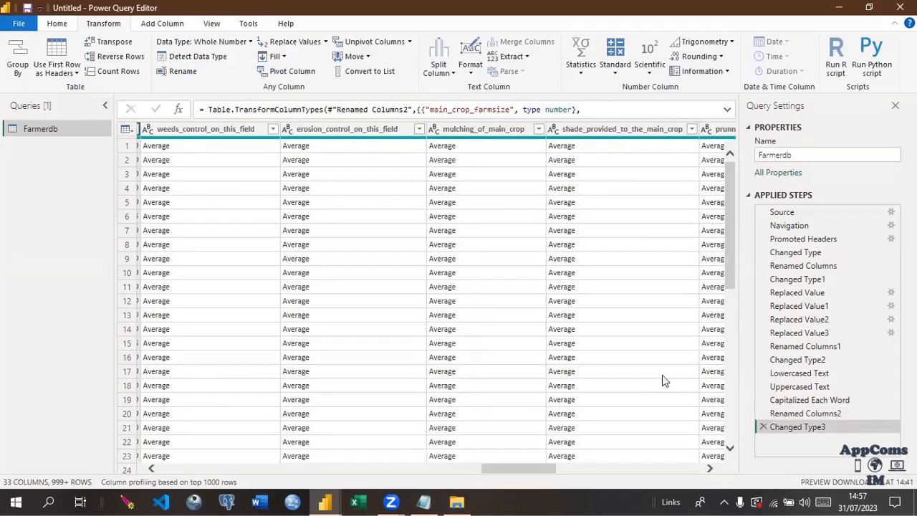
left_click(821, 212)
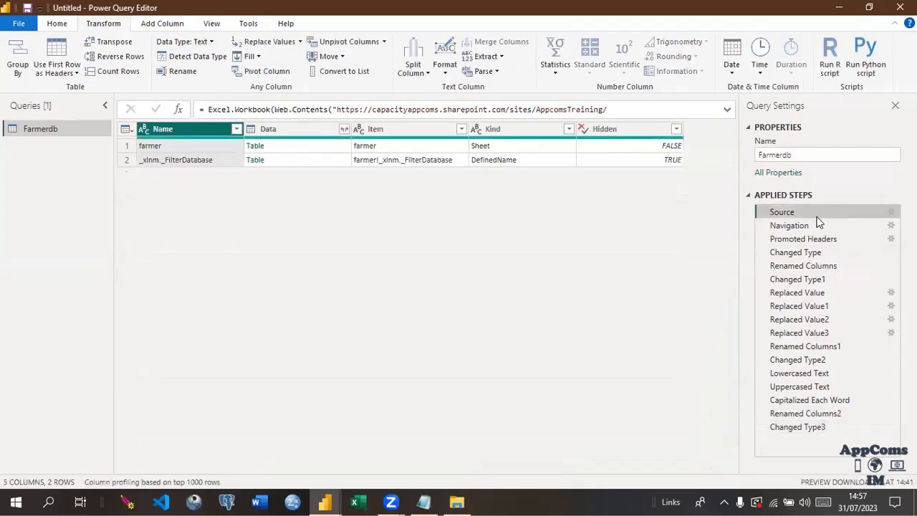
left_click(797, 225)
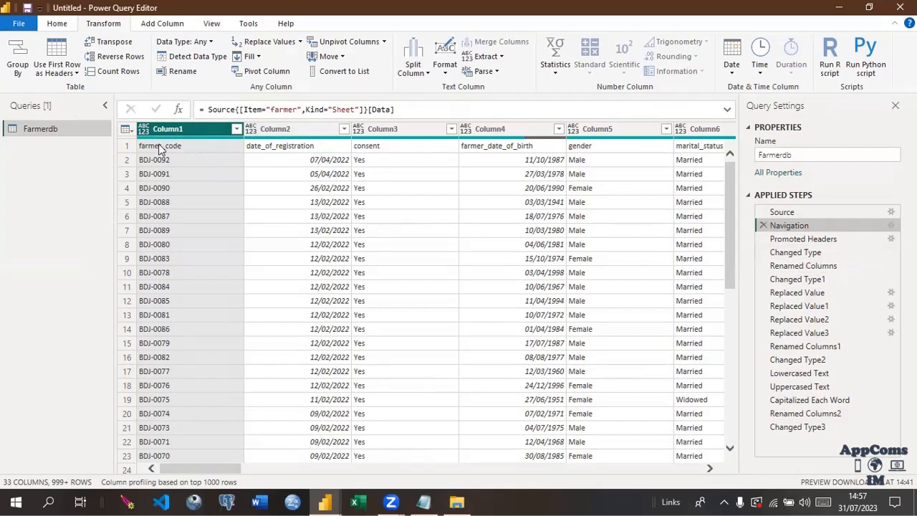
left_click(178, 175)
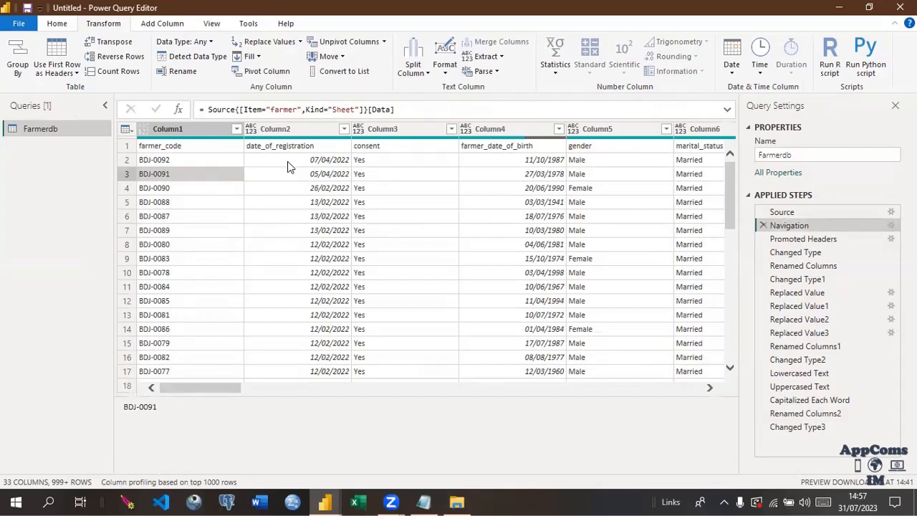
- Promote the first row to headers in an extra step inserted after Navigation
left_click(131, 135)
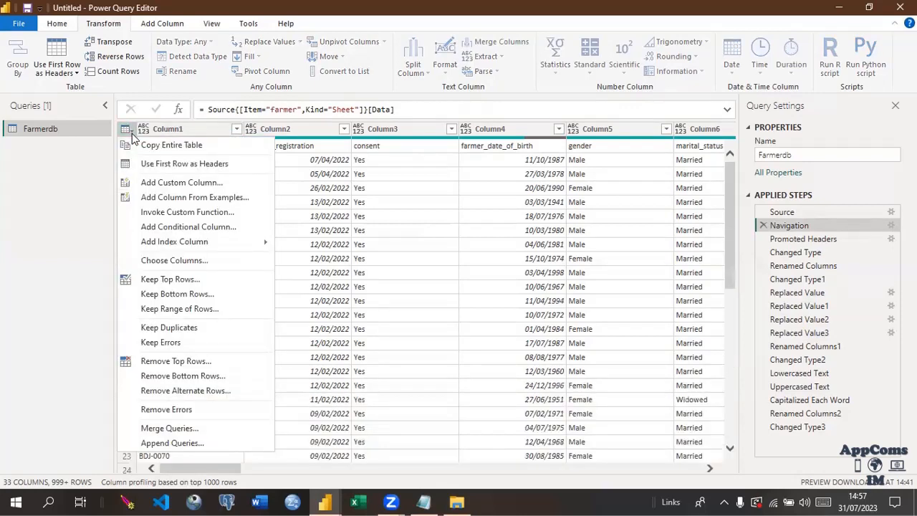
left_click(163, 166)
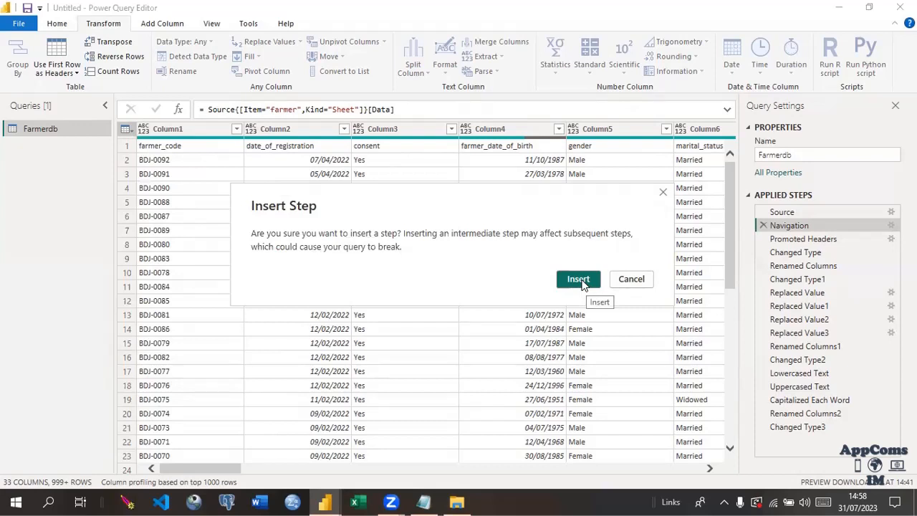
left_click(579, 281)
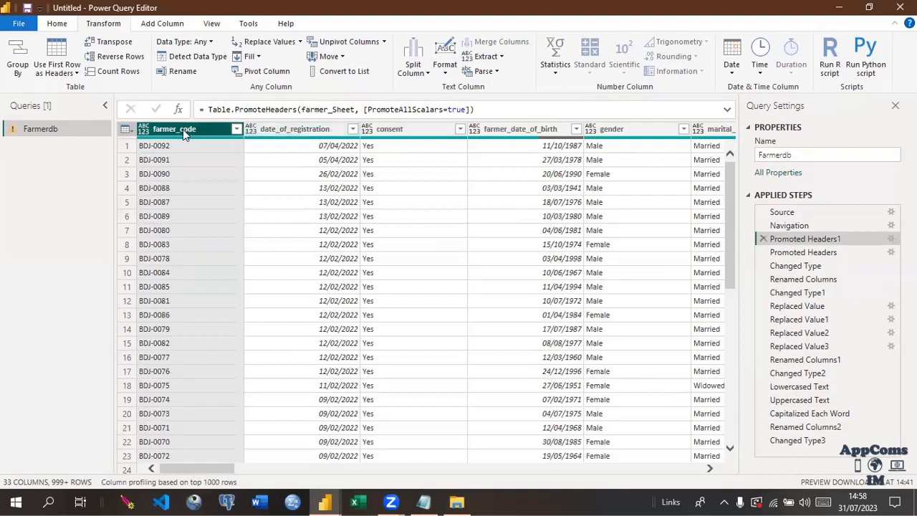
- Delete the newly inserted Promoted Headers1 step from the Farmerdb query
left_click(764, 239)
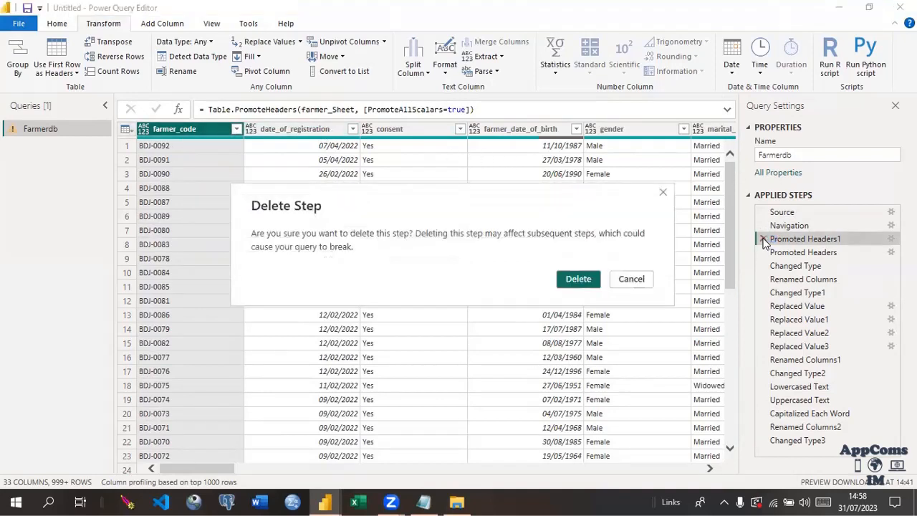
left_click(597, 279)
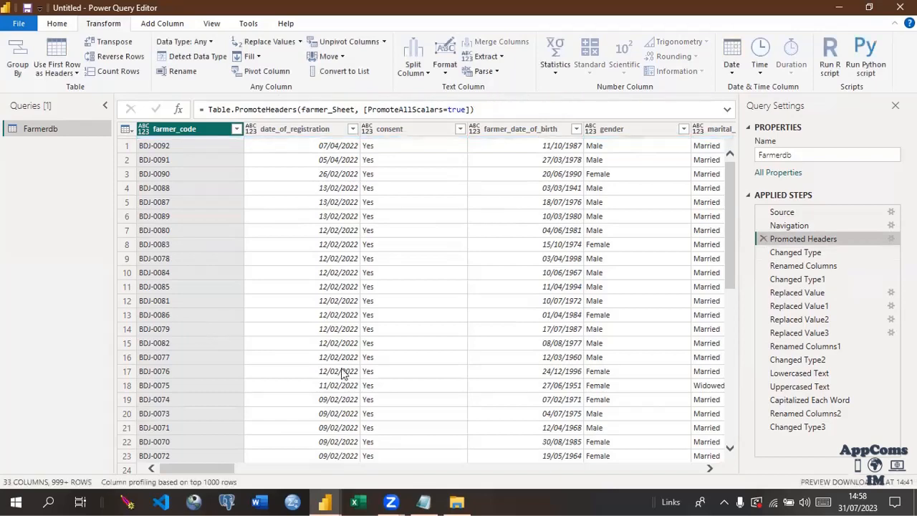
- Examine the Farmerdb columns at the Promoted Headers step, from the household and main crop fields through the pest and disease fields
left_click_drag(195, 466, 344, 468)
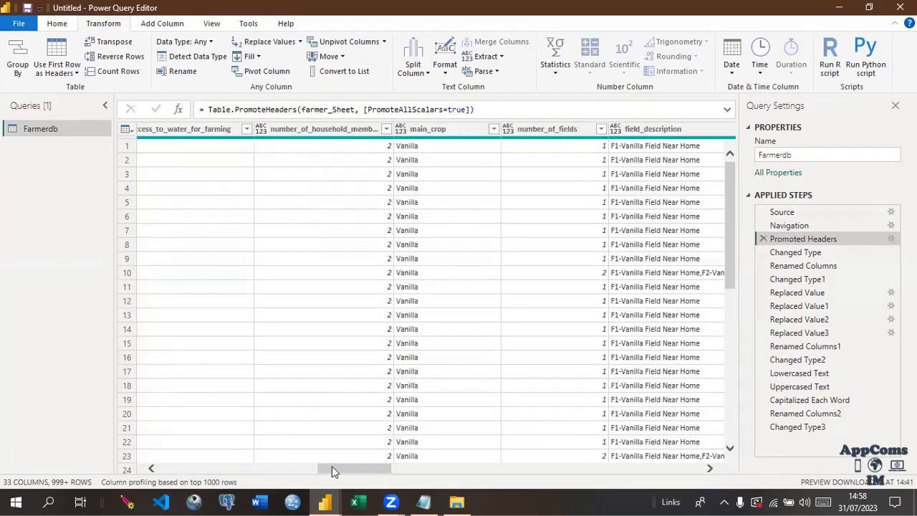
scroll(331, 470, "left", 3)
scroll(332, 466, "right", 10)
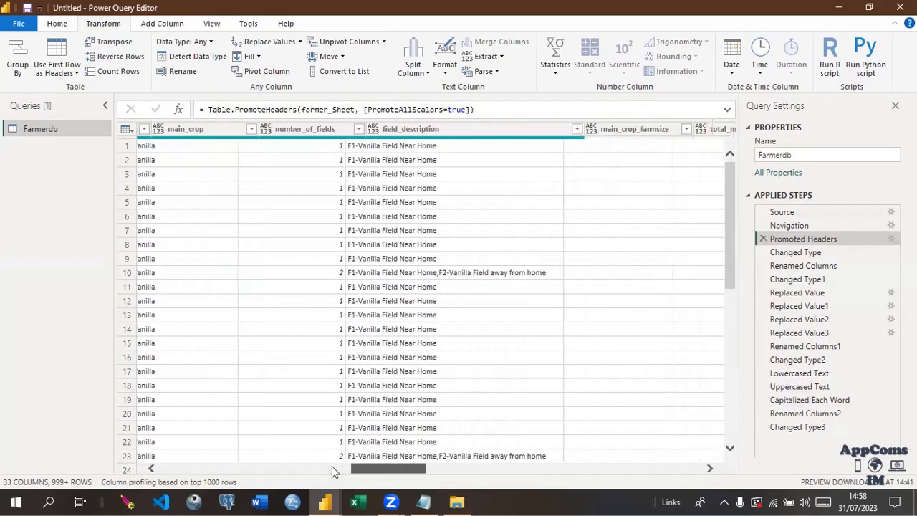
scroll(332, 471, "right", 5)
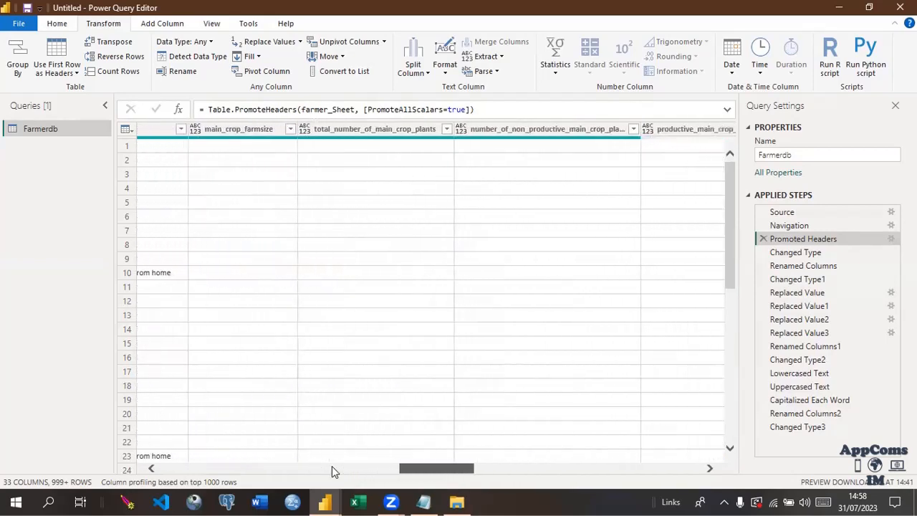
scroll(332, 471, "right", 5)
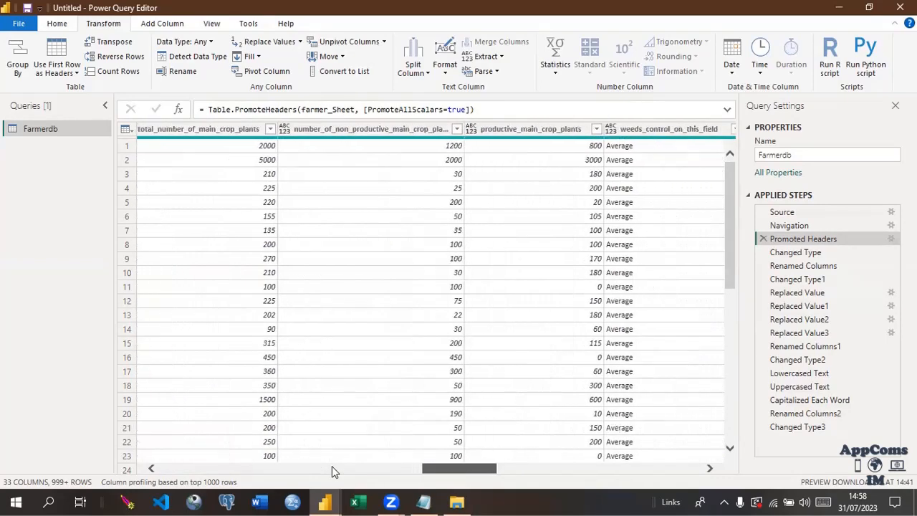
scroll(331, 471, "right", 5)
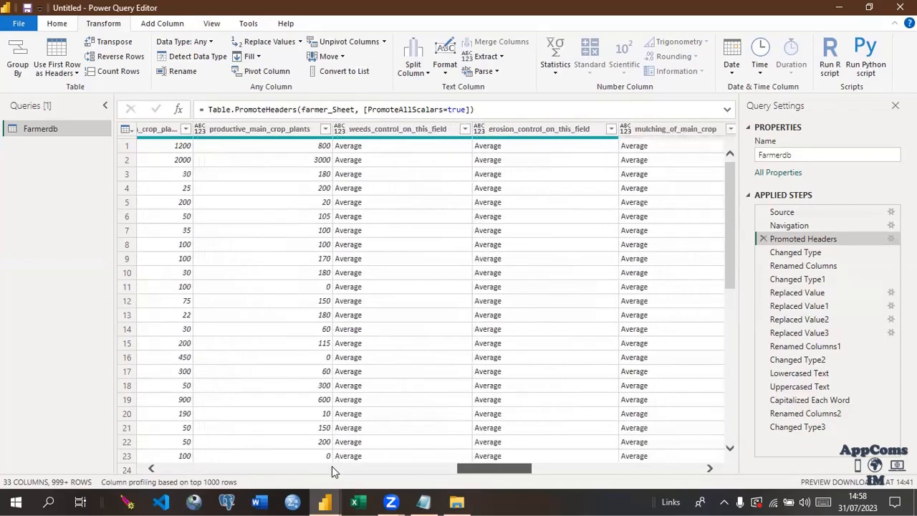
scroll(331, 472, "right", 5)
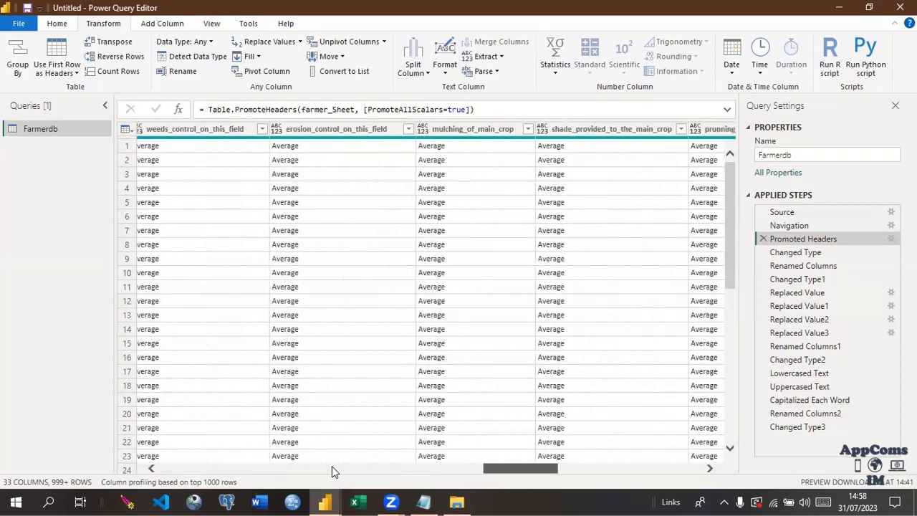
scroll(332, 470, "right", 4)
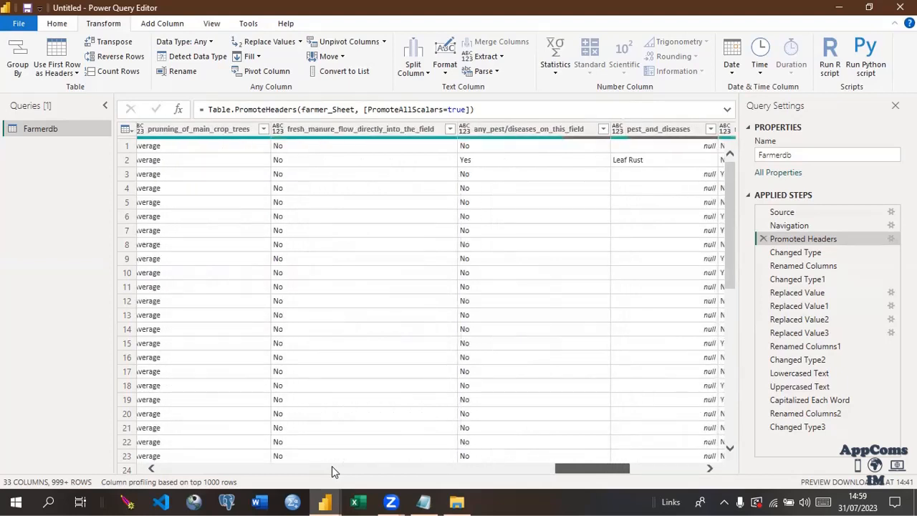
scroll(332, 466, "right", 2)
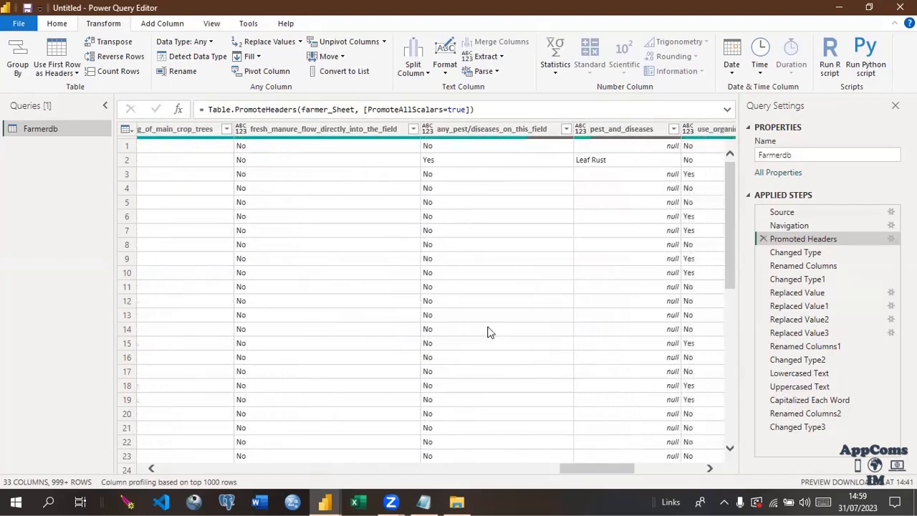
- Compare the two pest and disease columns, and apply a filter on pest_and_diseases that keeps all values selected
left_click(468, 131)
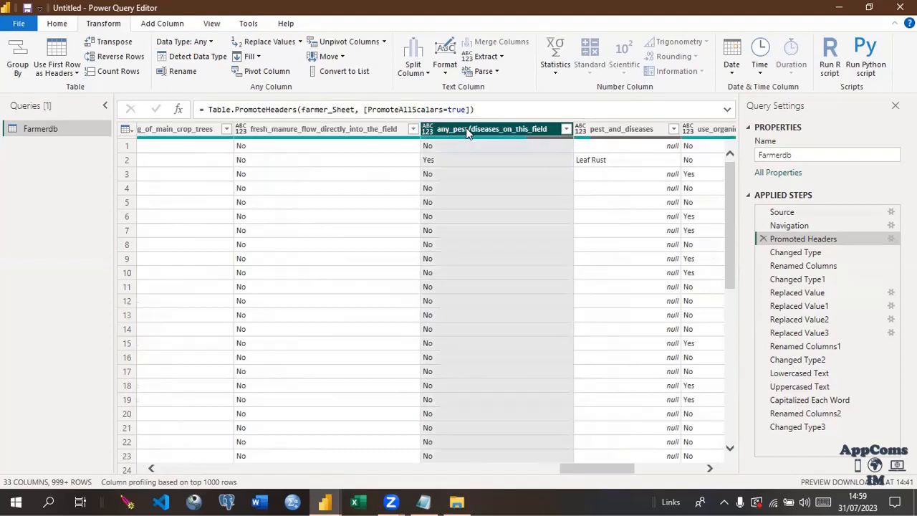
left_click(634, 128)
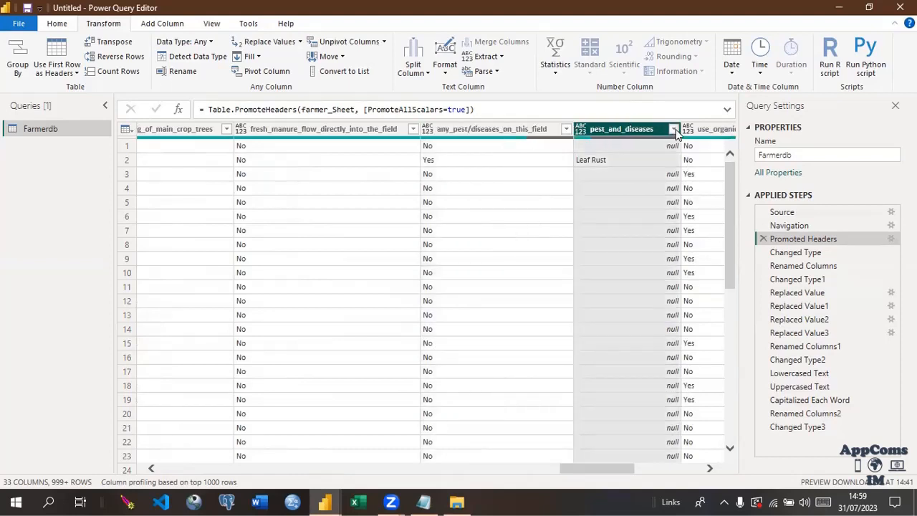
left_click(674, 129)
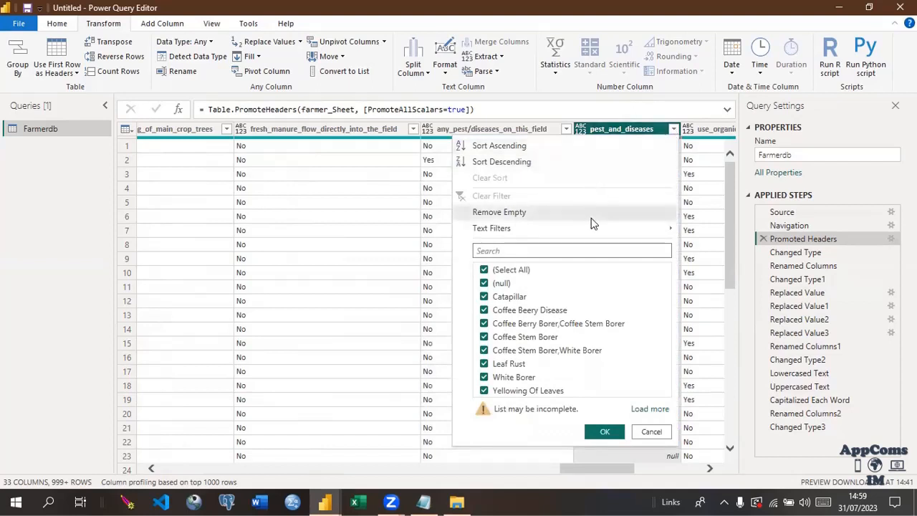
left_click(600, 129)
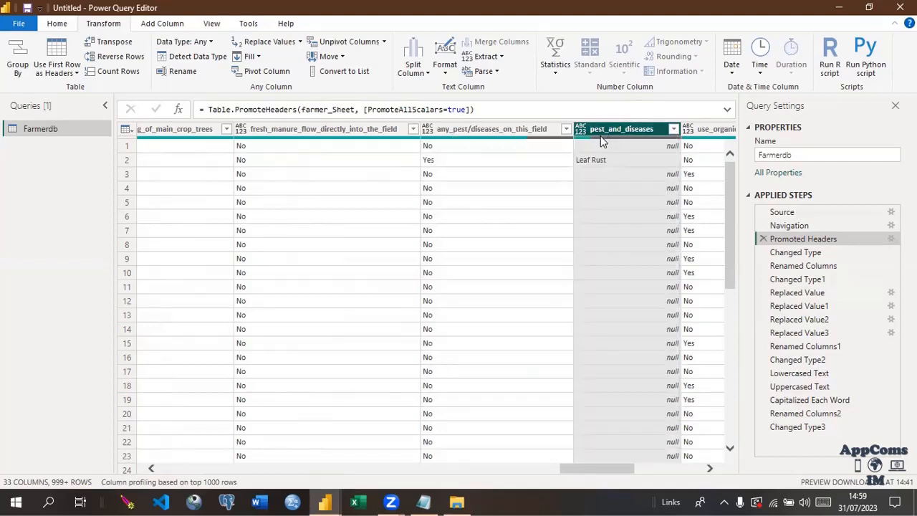
left_click(452, 128)
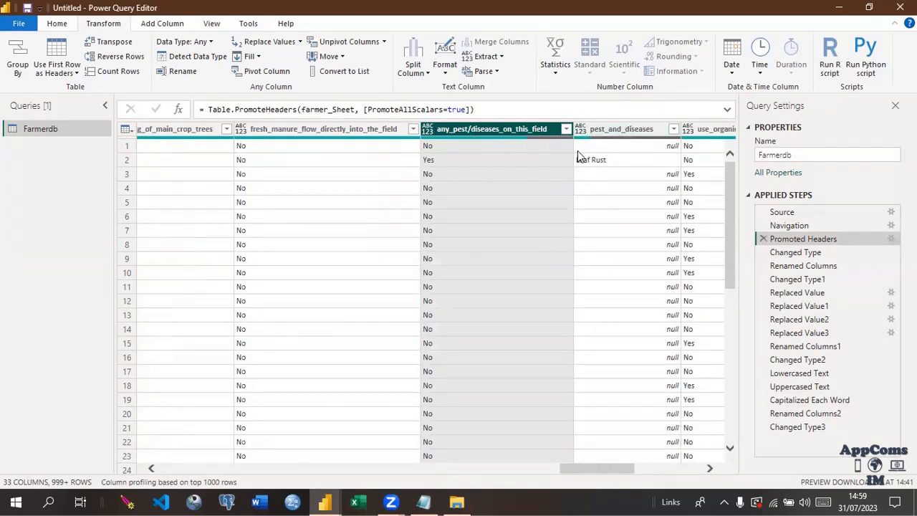
left_click(608, 133)
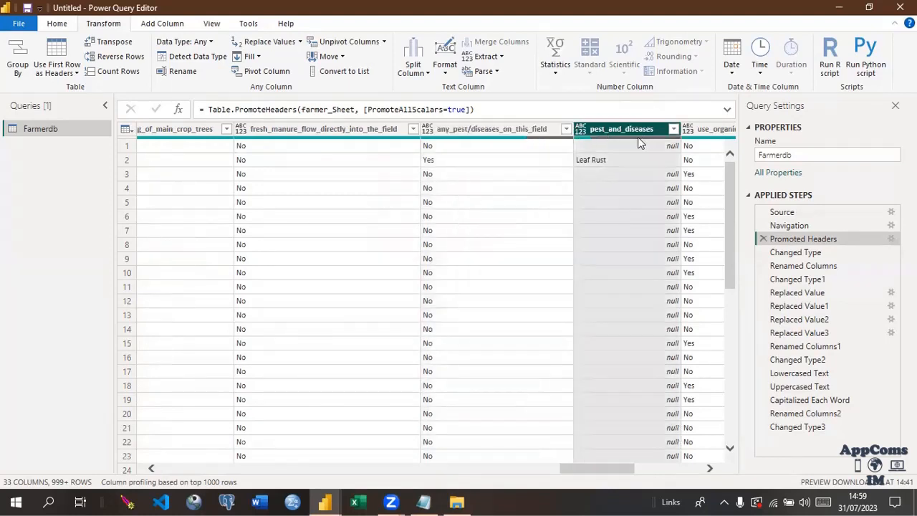
left_click(674, 129)
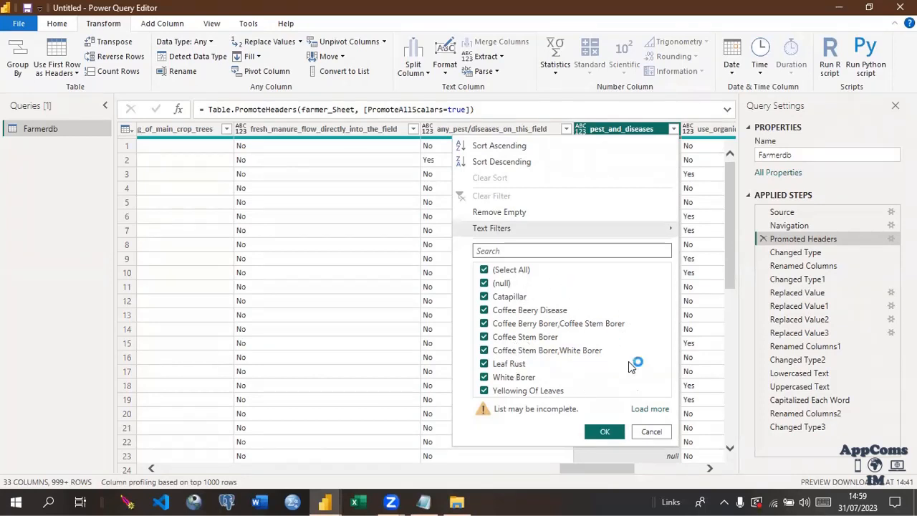
left_click(605, 432)
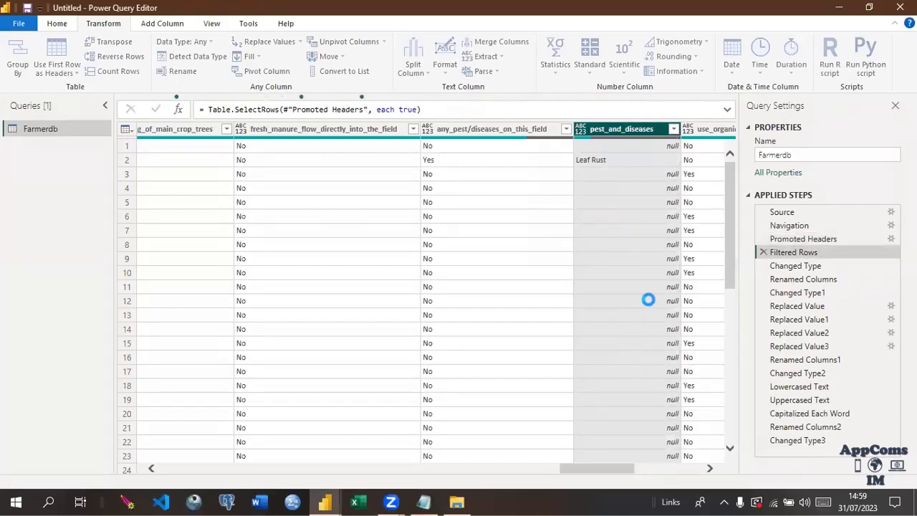
- Return to the Changed Type3 step and review the organic_feritiliser column's distinct values and quality summary
right_click(786, 442)
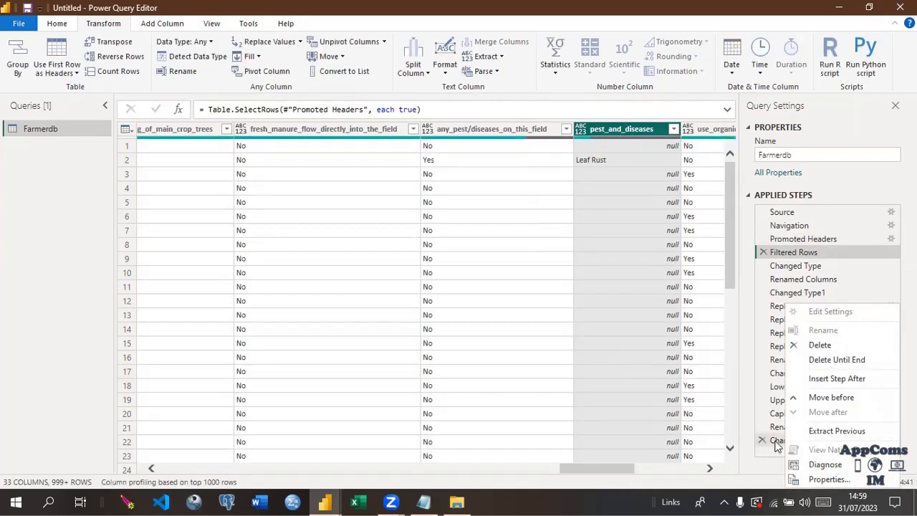
left_click(776, 442)
scroll(710, 471, "right", 5)
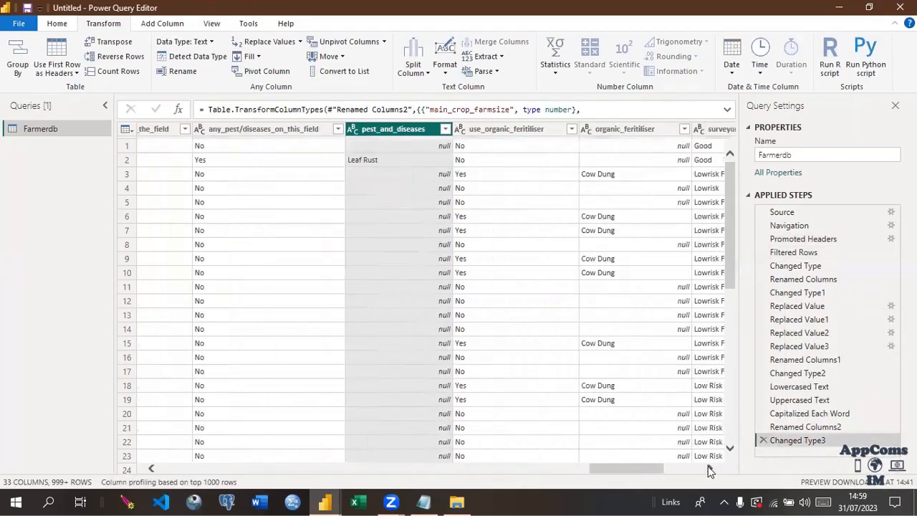
left_click(562, 129)
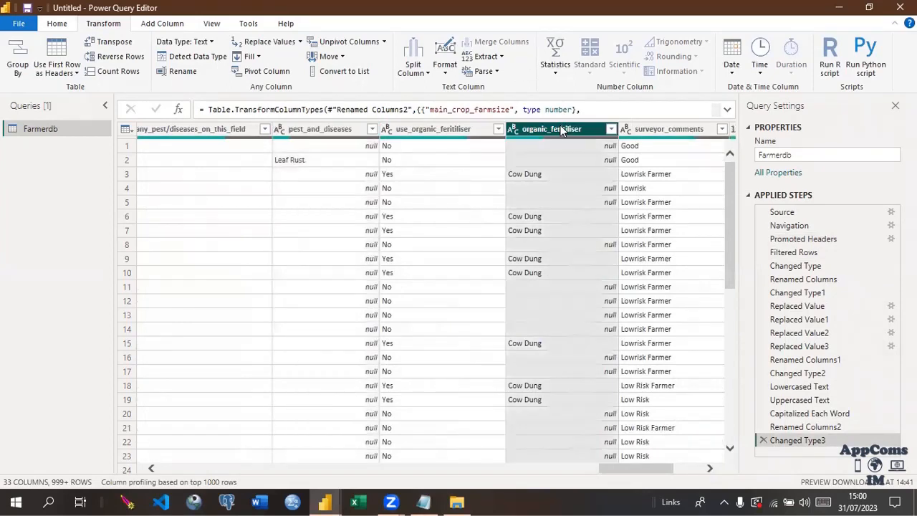
left_click(611, 129)
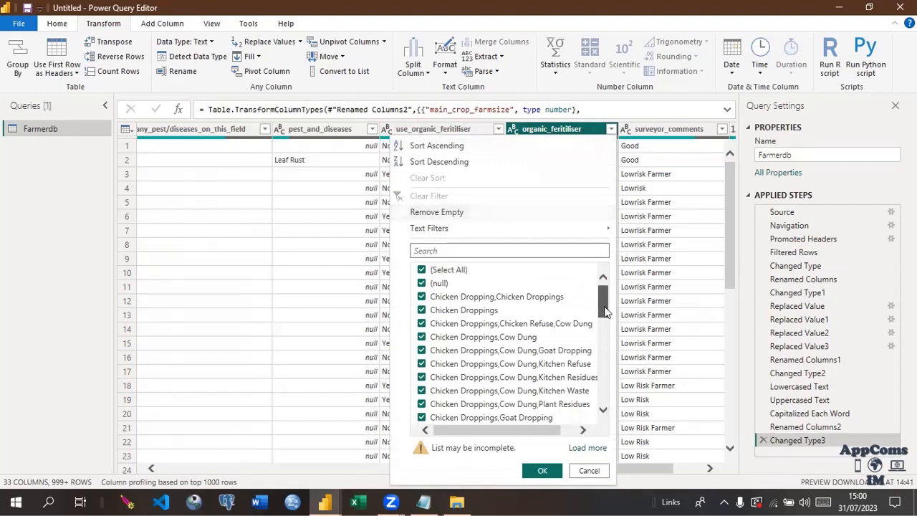
left_click_drag(607, 304, 597, 287)
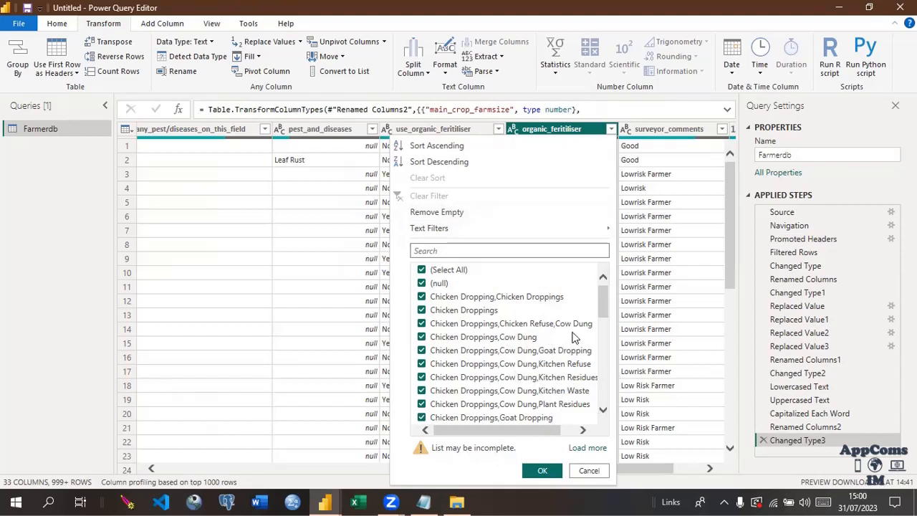
left_click(662, 189)
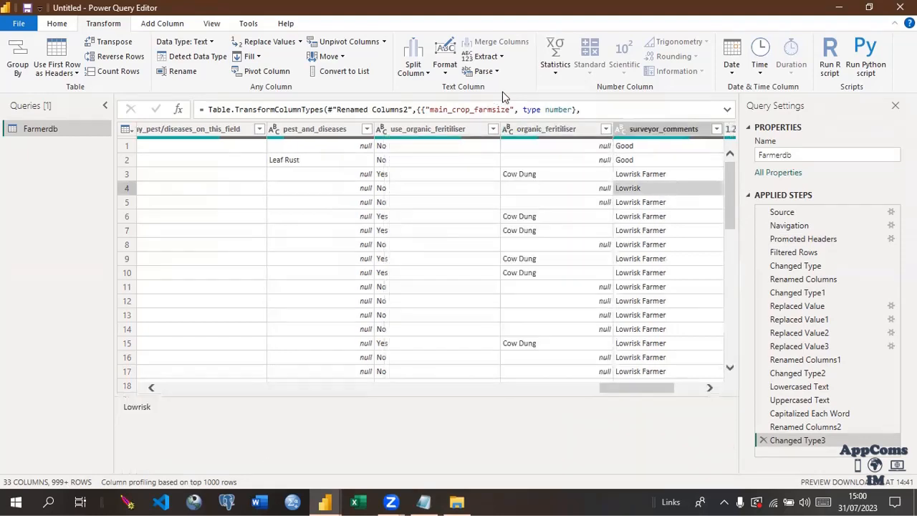
left_click(541, 136)
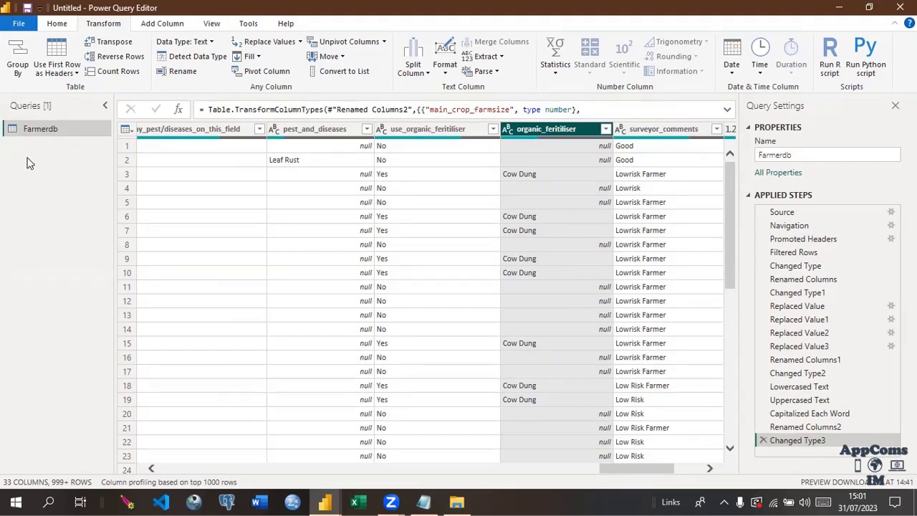
mouse_move(564, 143)
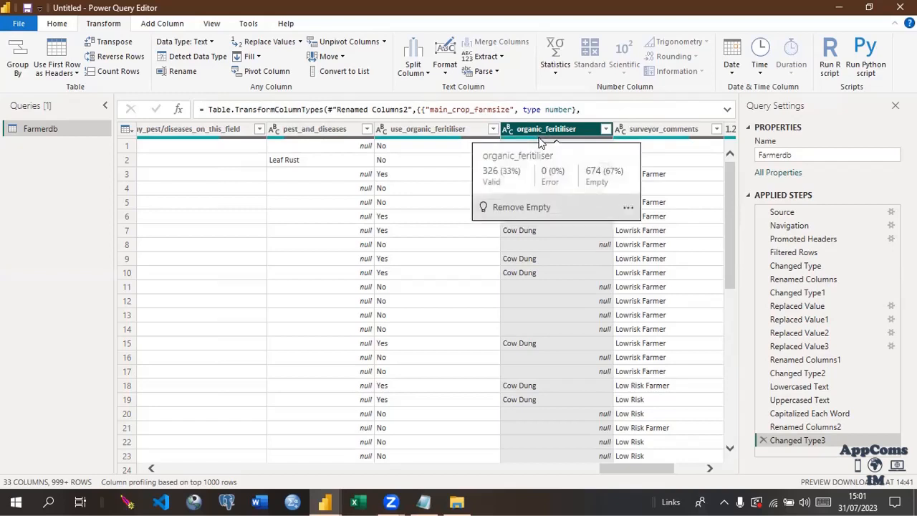
- Review the Farmerdb query's code in the Advanced Editor with all of it selected, leaving the code unedited
right_click(56, 136)
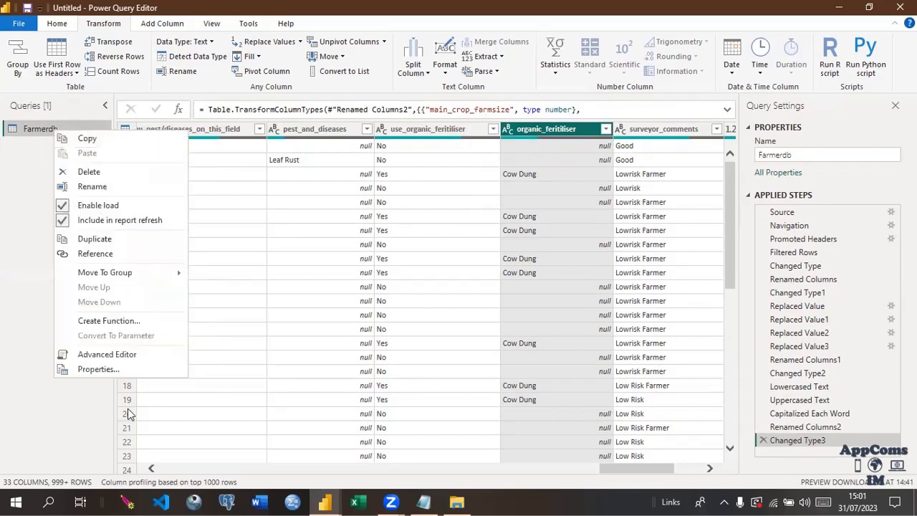
left_click(100, 355)
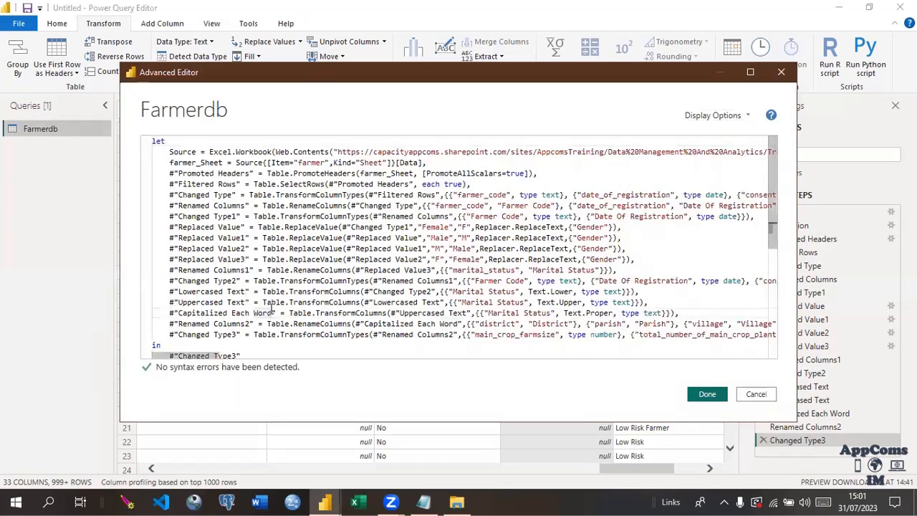
key("ctrl+a")
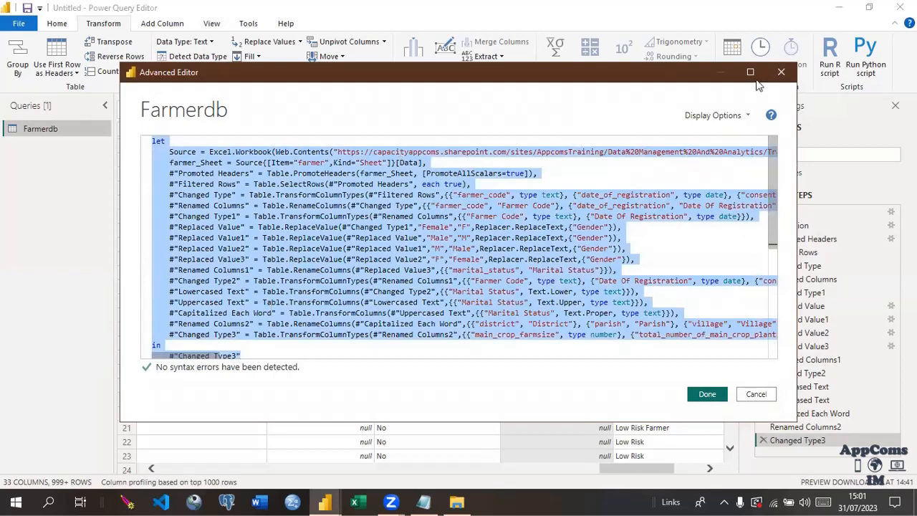
left_click(781, 71)
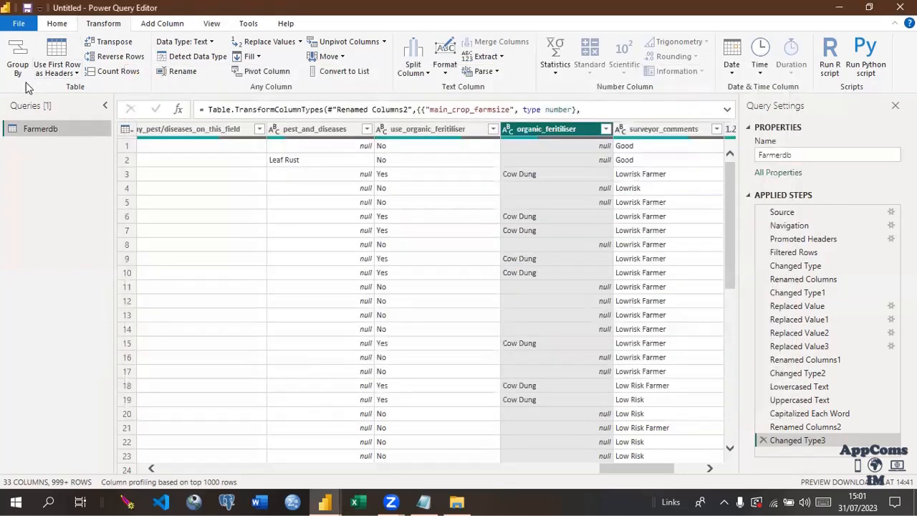
- Open the filter value list of the Organic Fertiliser column
left_click(58, 24)
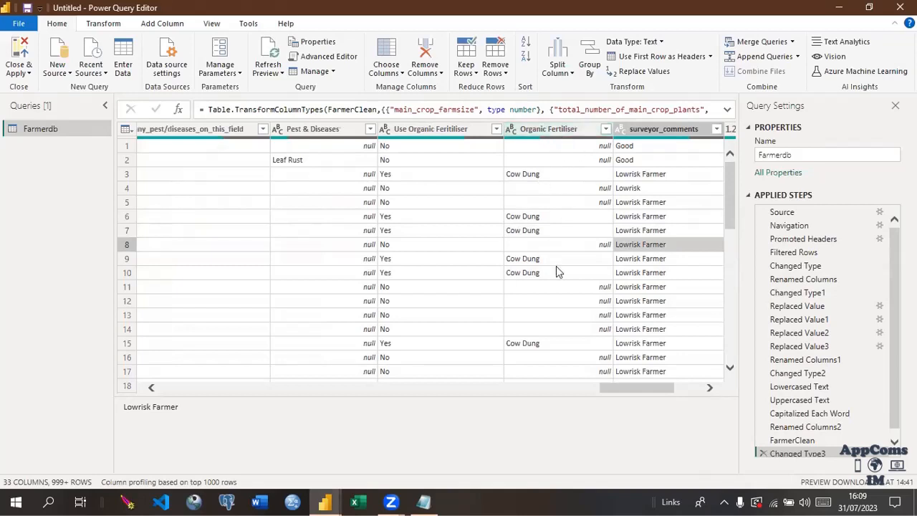
left_click(603, 136)
left_click(606, 132)
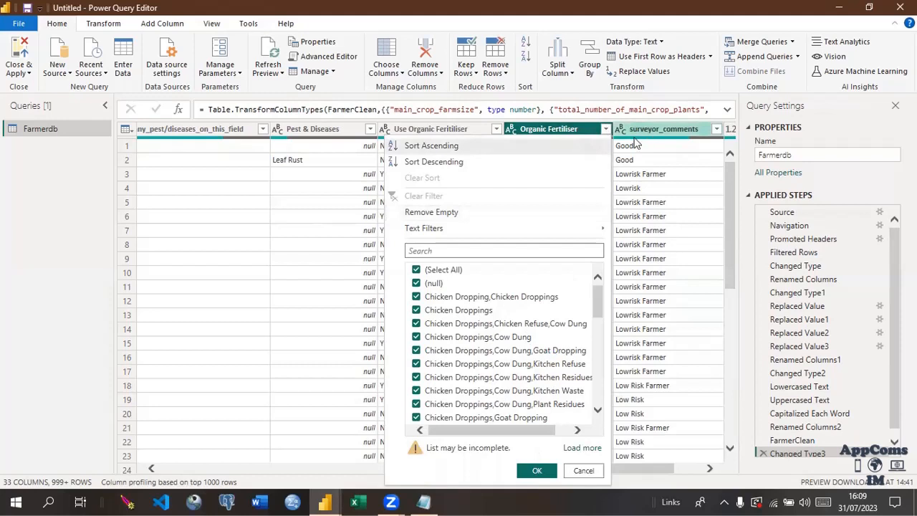
- Close the Organic Fertiliser filter list and review the Farmerdb table's columns from Farmer Code through to latitude
left_click(559, 130)
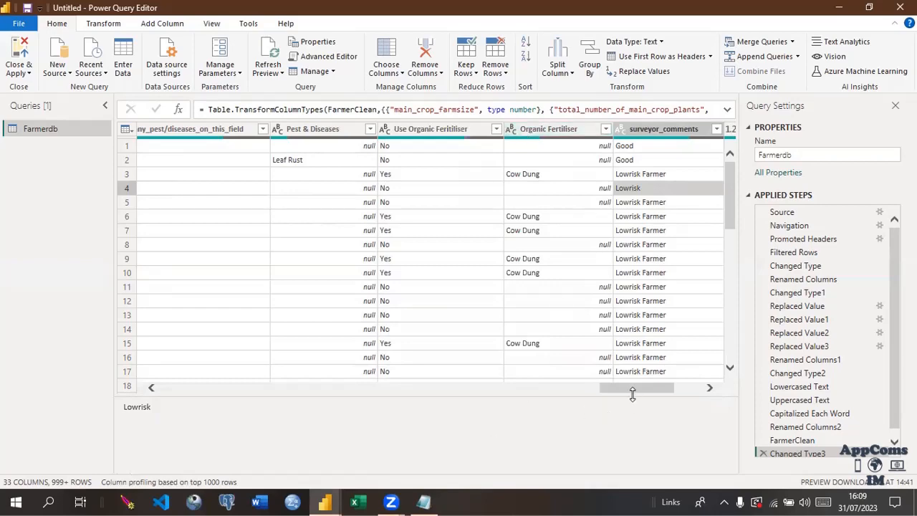
left_click_drag(622, 393, 181, 391)
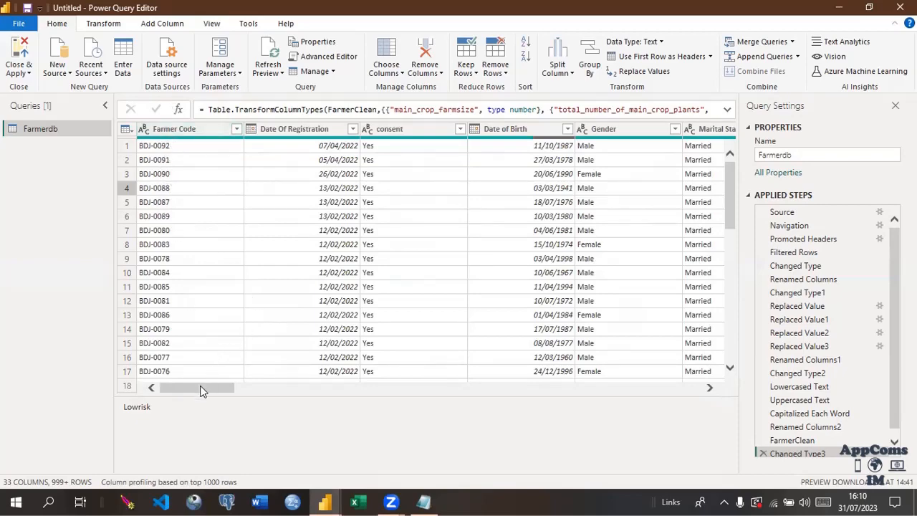
left_click_drag(201, 389, 713, 400)
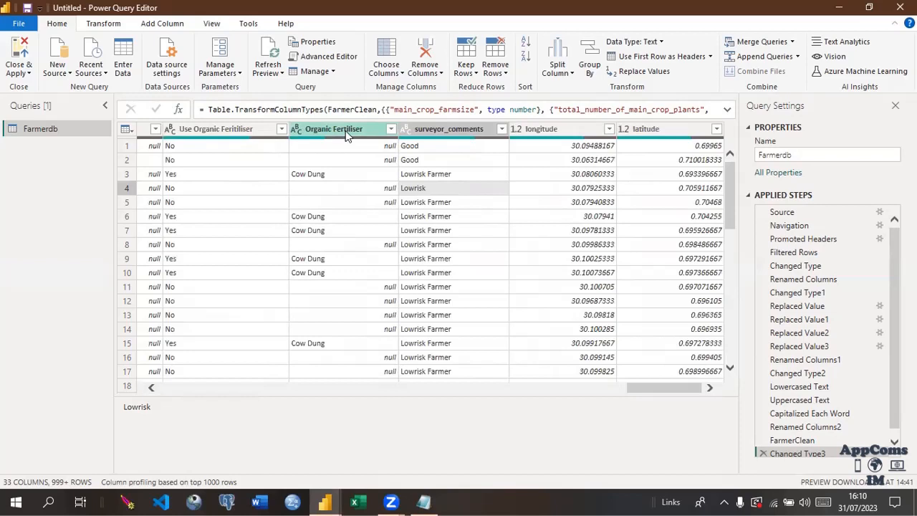
- Duplicate the Farmerdb query
right_click(47, 133)
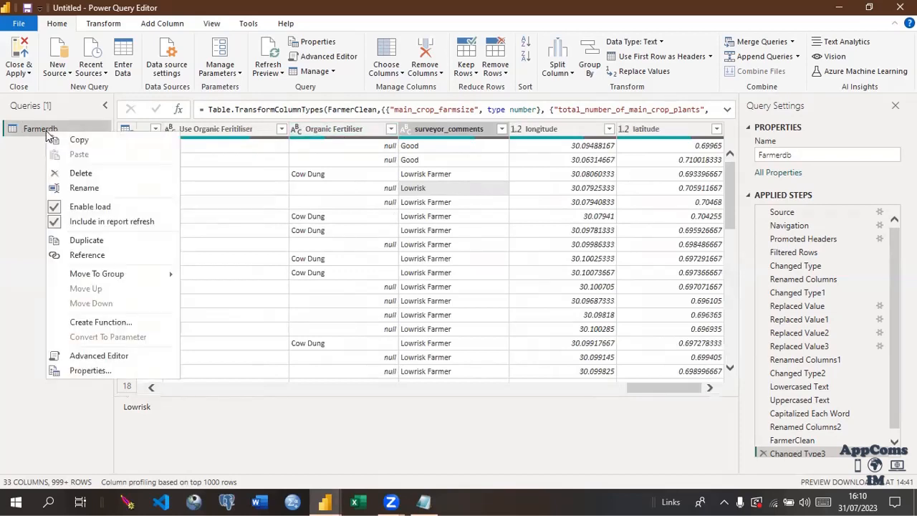
left_click(85, 243)
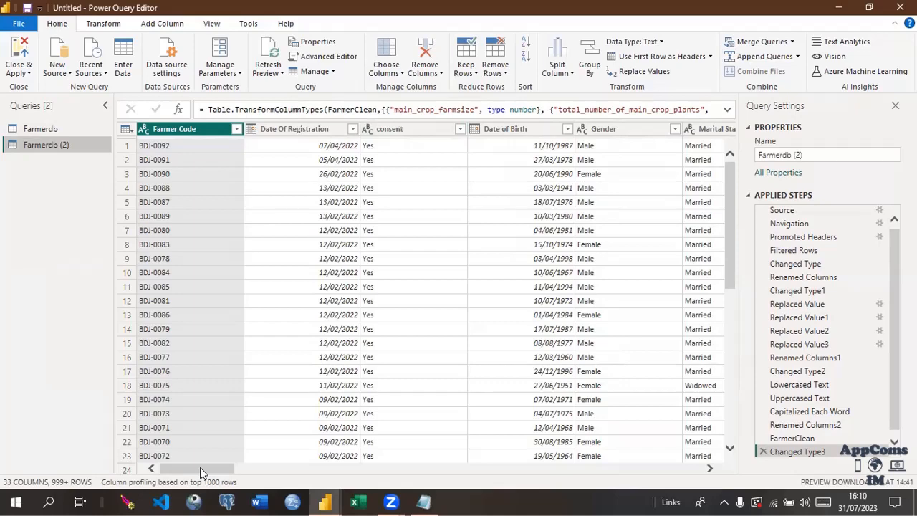
scroll(200, 467, "right", 10)
scroll(222, 470, "right", 3)
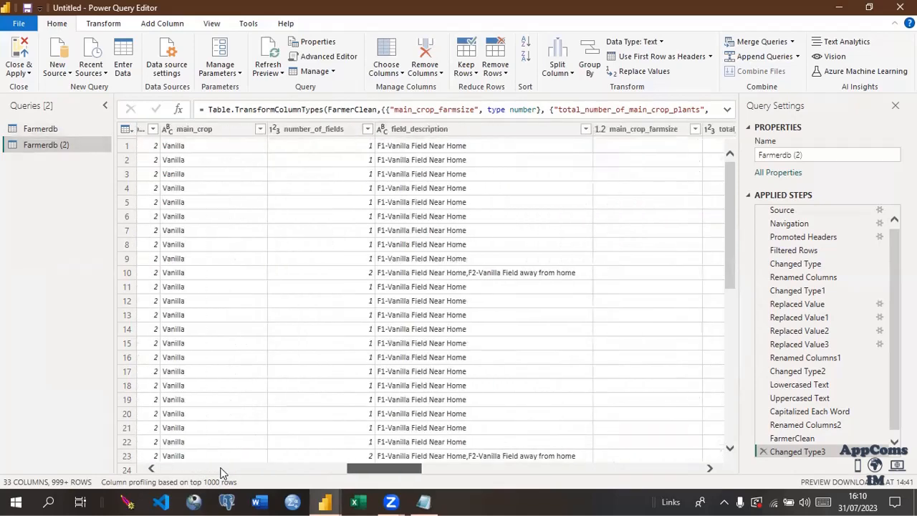
- Reduce the duplicated Farmerdb (2) query to only the Farmer Code and Organic Fertiliser columns using Choose Columns
left_click(401, 74)
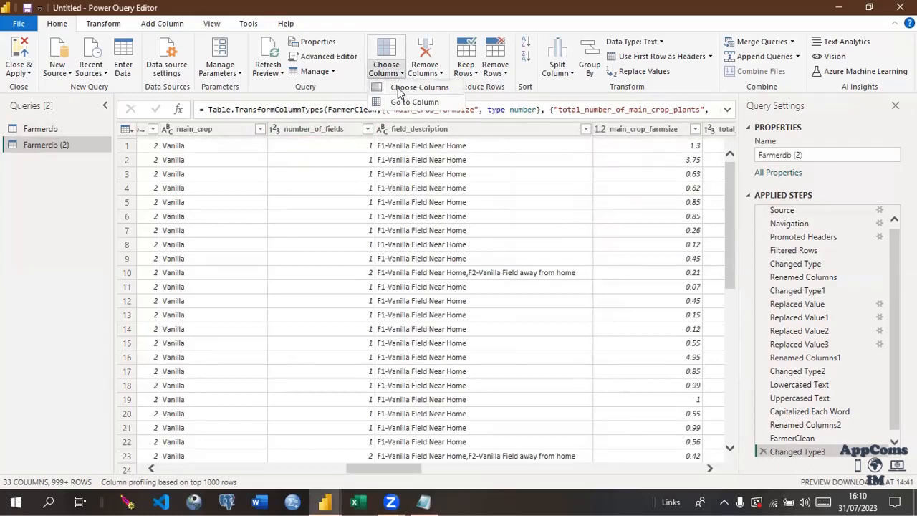
left_click(399, 89)
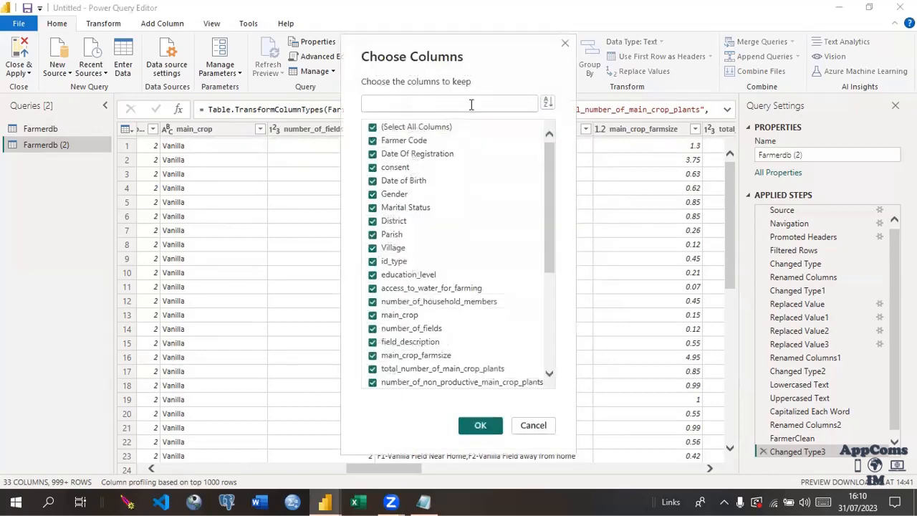
left_click(372, 127)
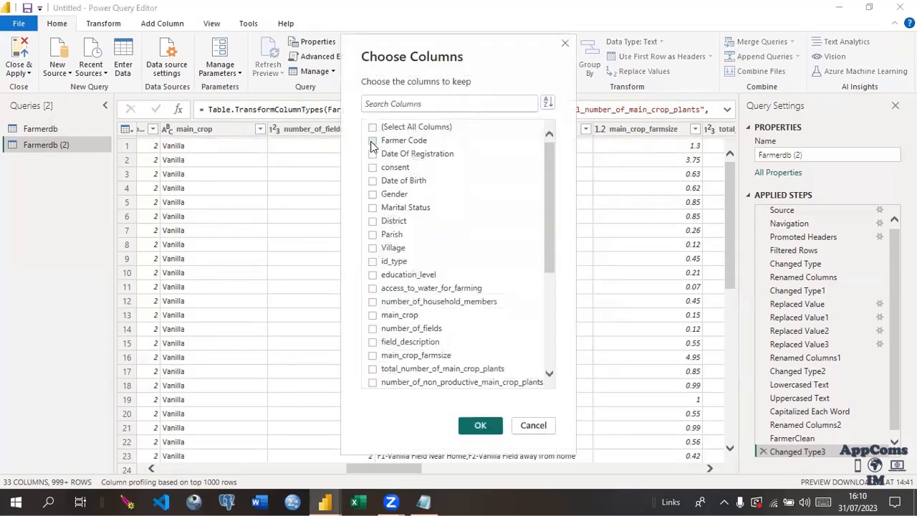
left_click(372, 140)
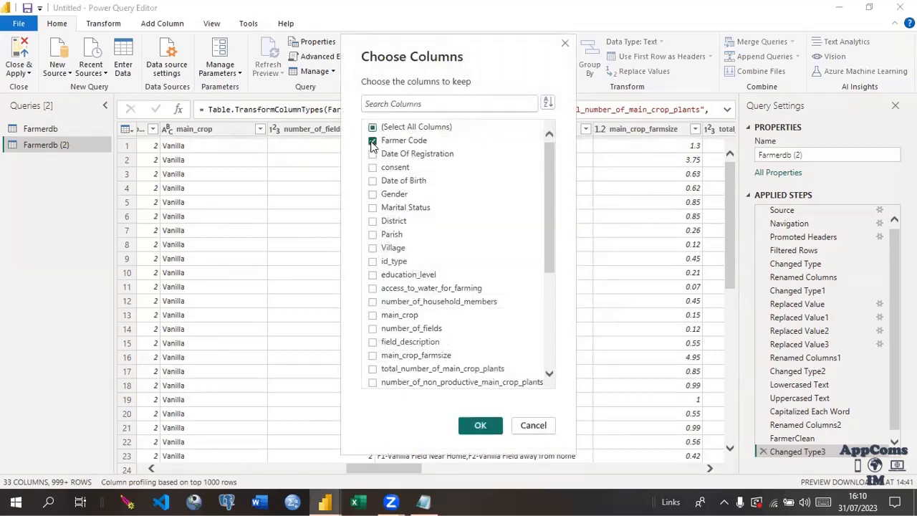
left_click(393, 104)
type("o")
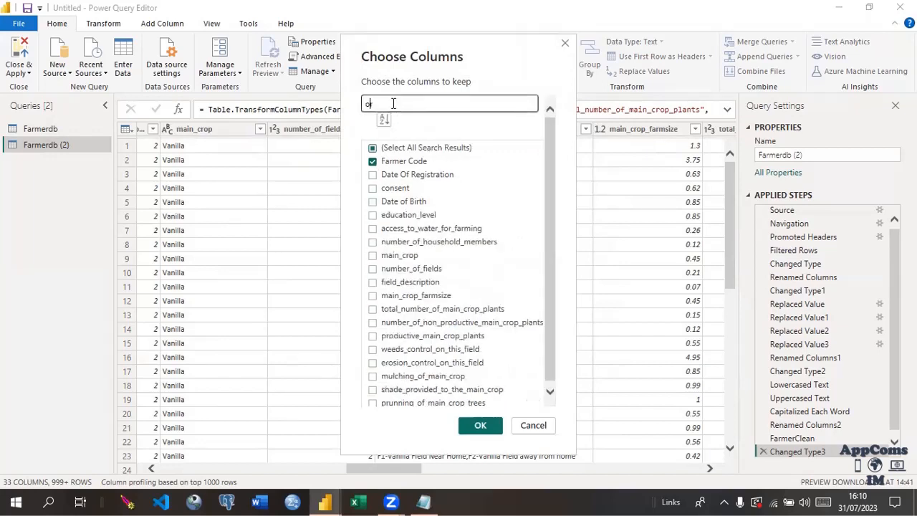
type("rganic")
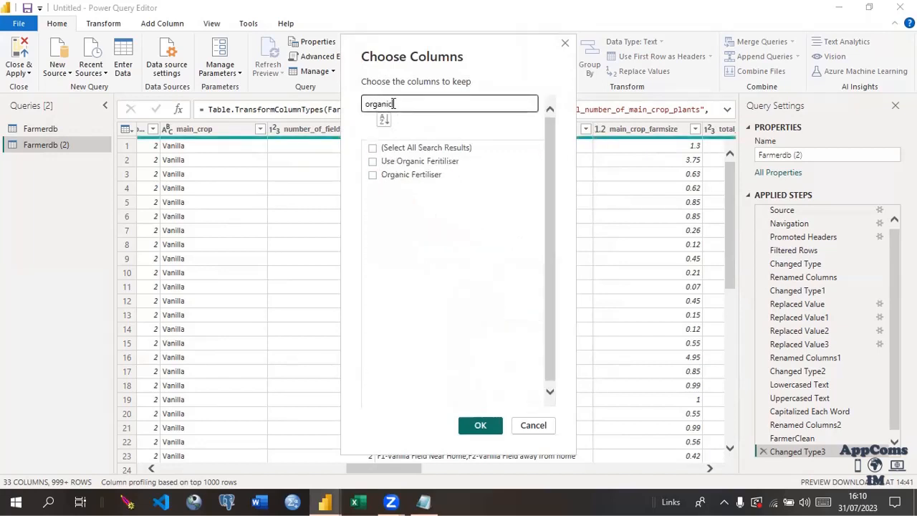
left_click(374, 175)
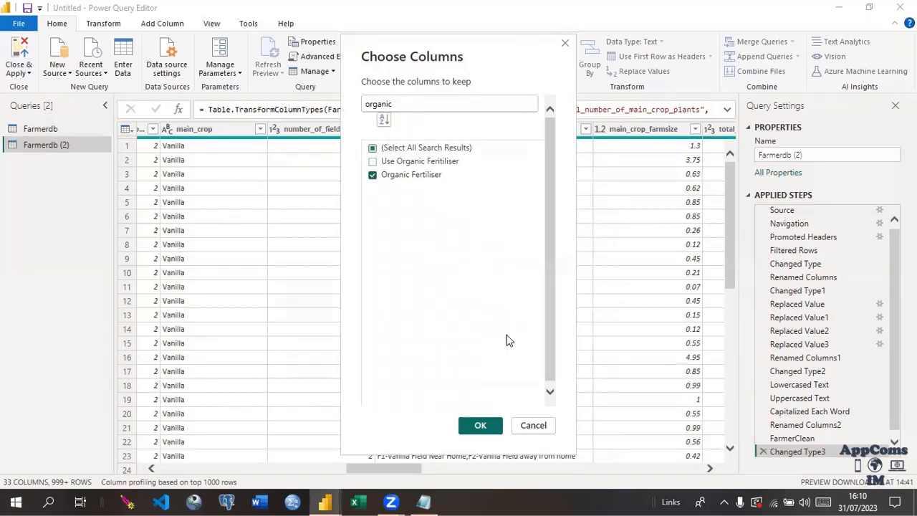
left_click(490, 425)
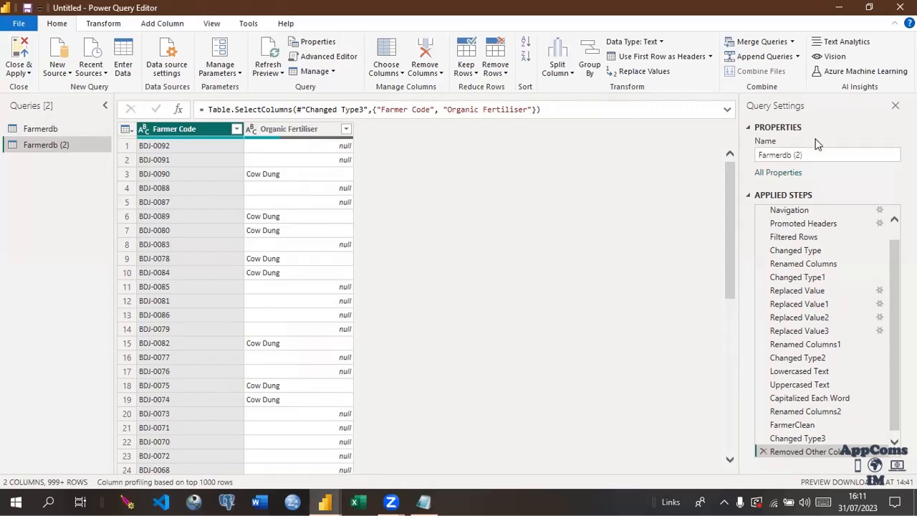
- Delete the duplicated Farmerdb (2) query
right_click(86, 145)
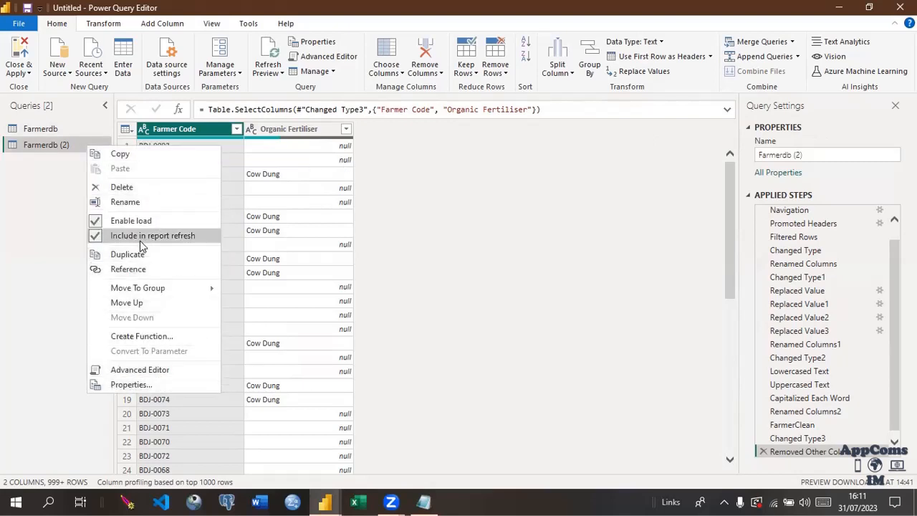
left_click(132, 190)
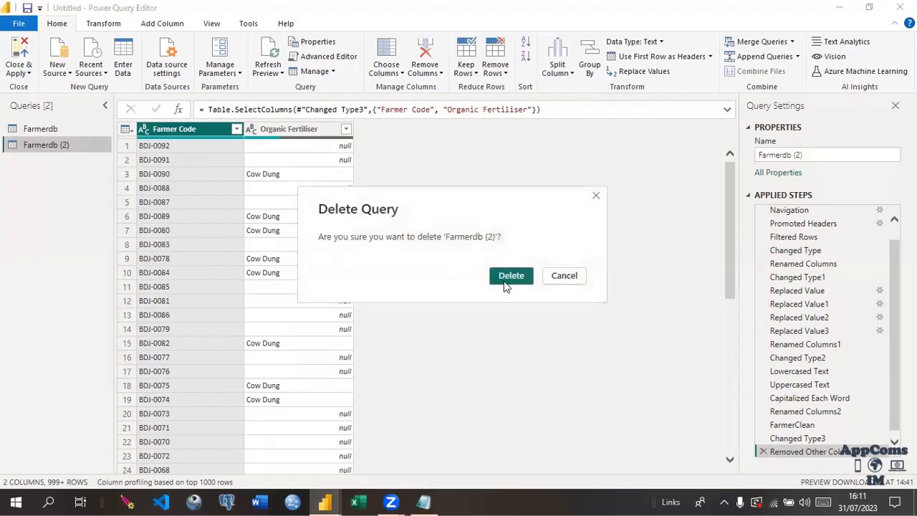
left_click(504, 281)
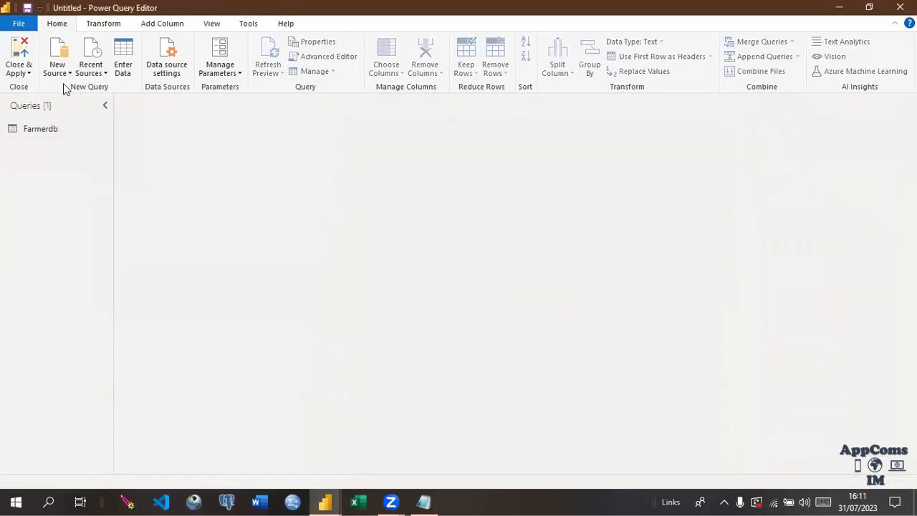
- Create a new blank query and name it Organic Fertiliser
left_click(70, 74)
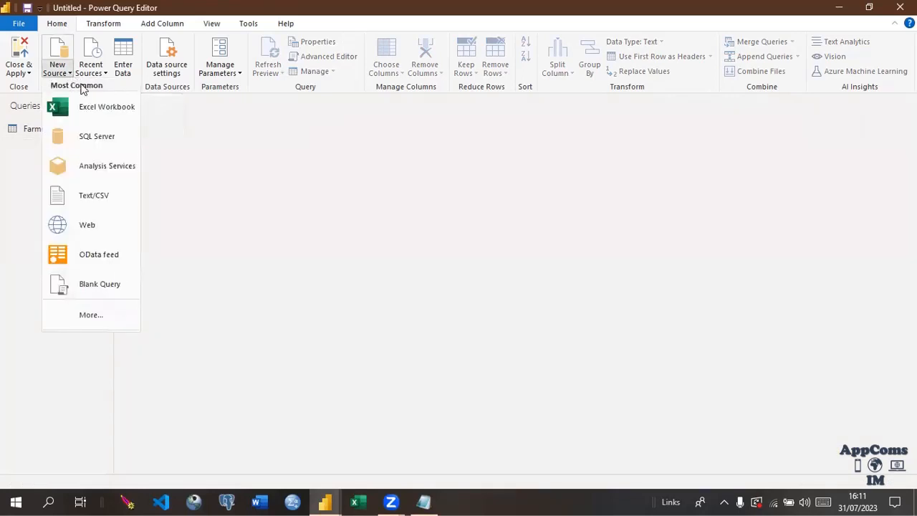
left_click(87, 287)
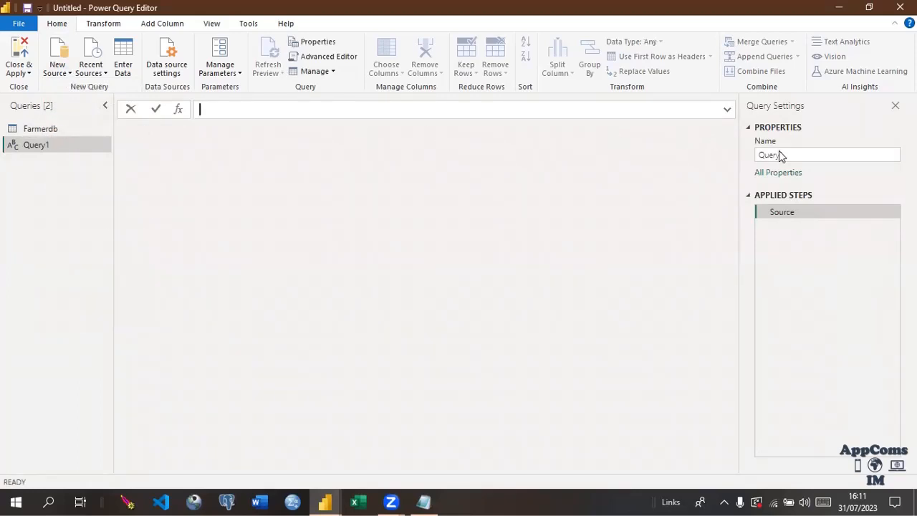
left_click_drag(791, 162, 752, 161)
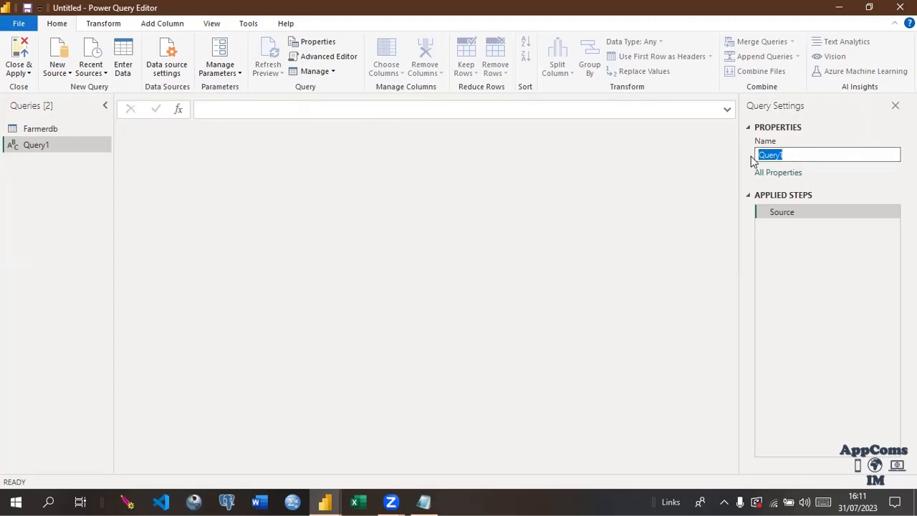
type("Organic fertiliser")
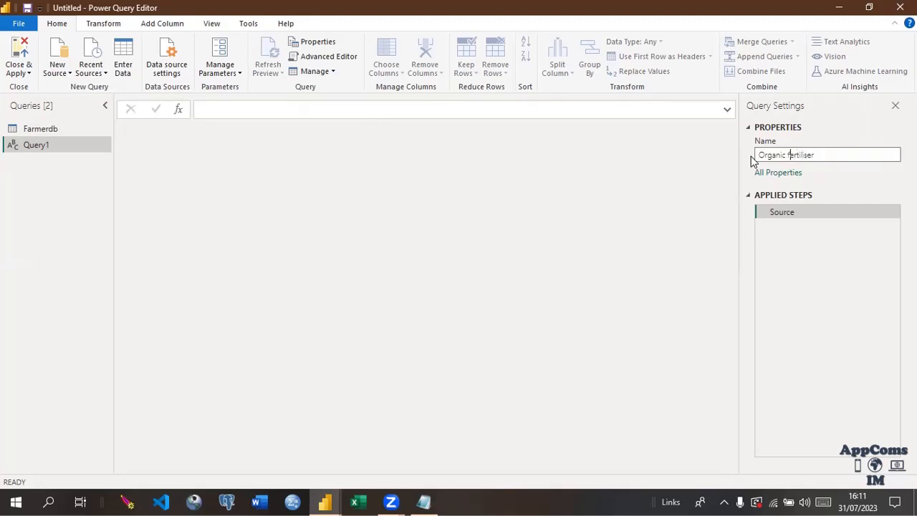
key("BackSpace")
type("F")
left_click(823, 208)
- Set the Organic Fertiliser query's source formula to =Farmerdb so that it references the Farmerdb query
left_click(219, 109)
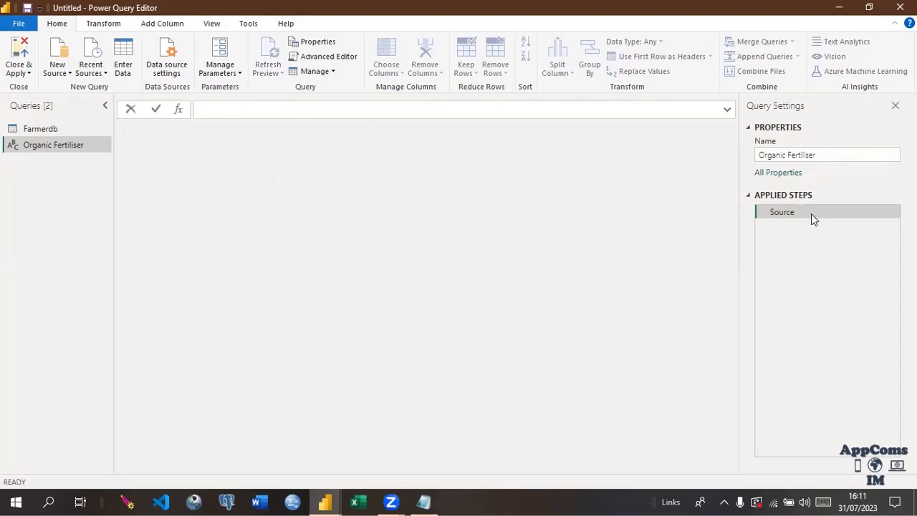
type("=Frame")
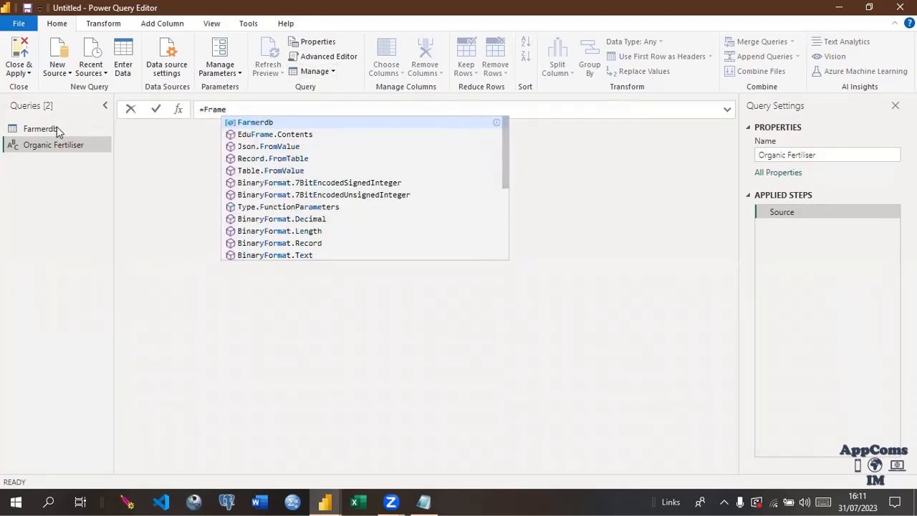
key("BackSpace")
key("BackSpace")
key("BackSpace")
type("armer")
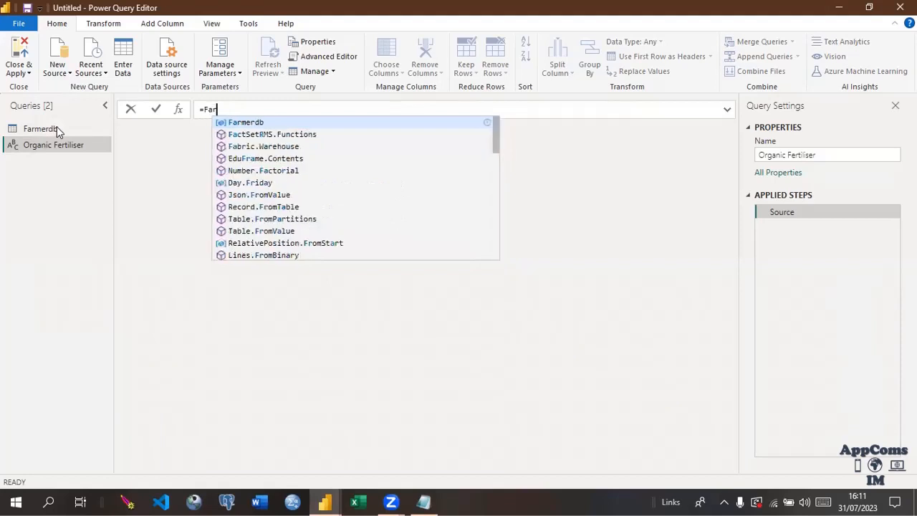
left_click(261, 123)
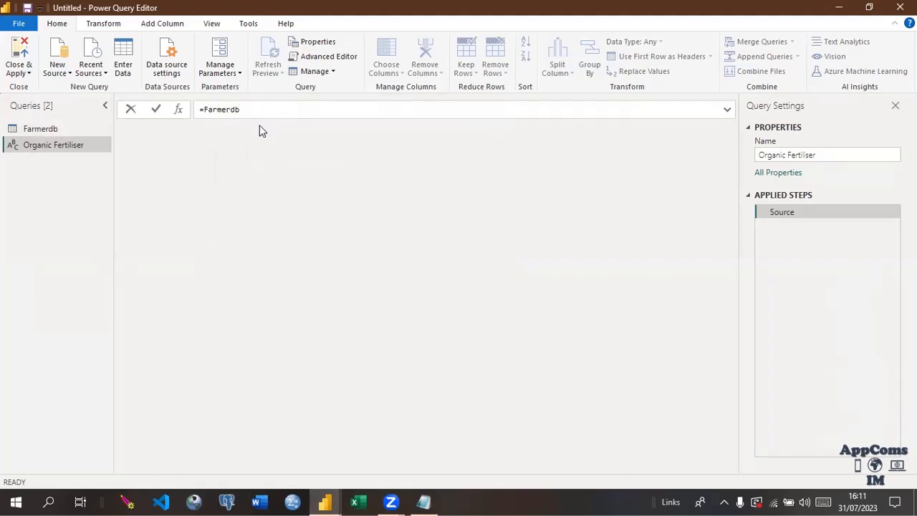
key("Return")
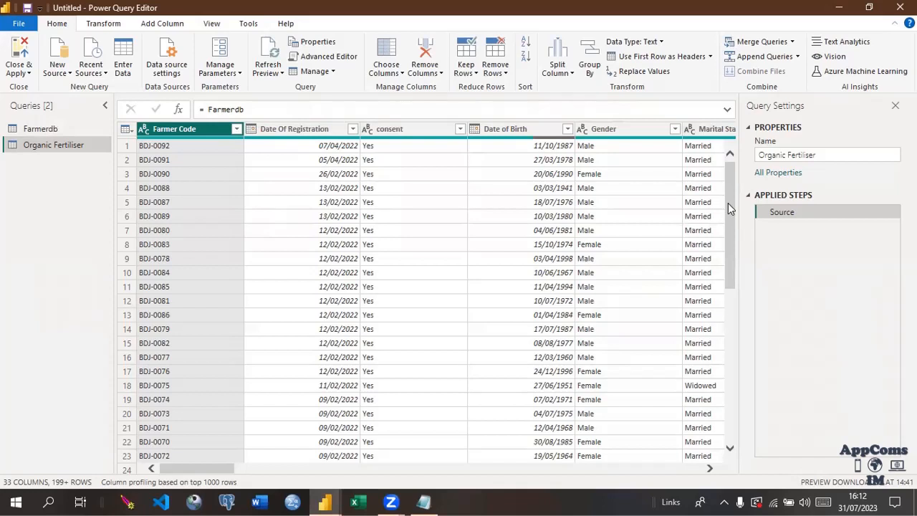
- Insert a custom step after the Source step of the Organic Fertiliser query
right_click(788, 214)
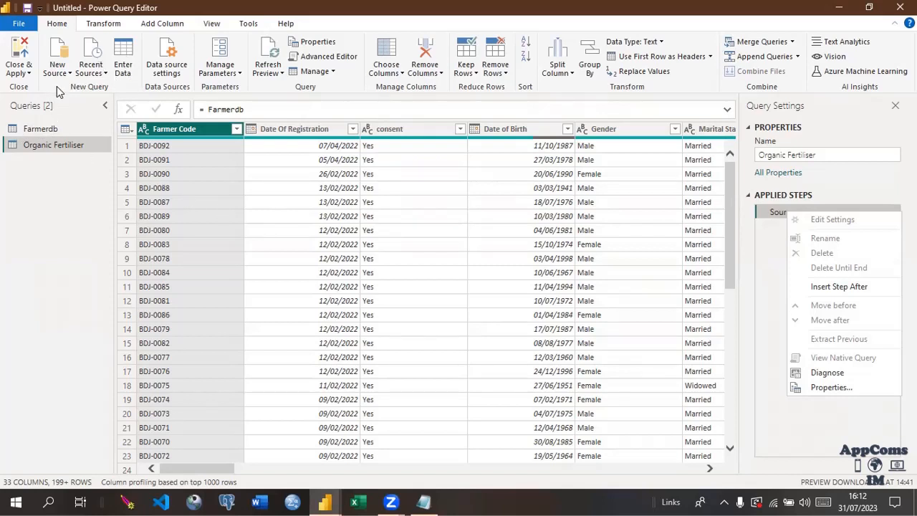
left_click(788, 204)
right_click(784, 212)
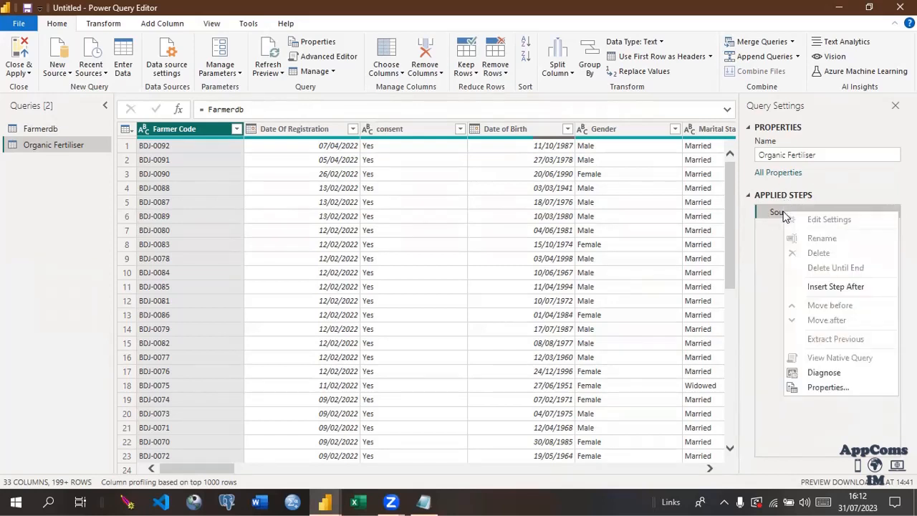
left_click(824, 286)
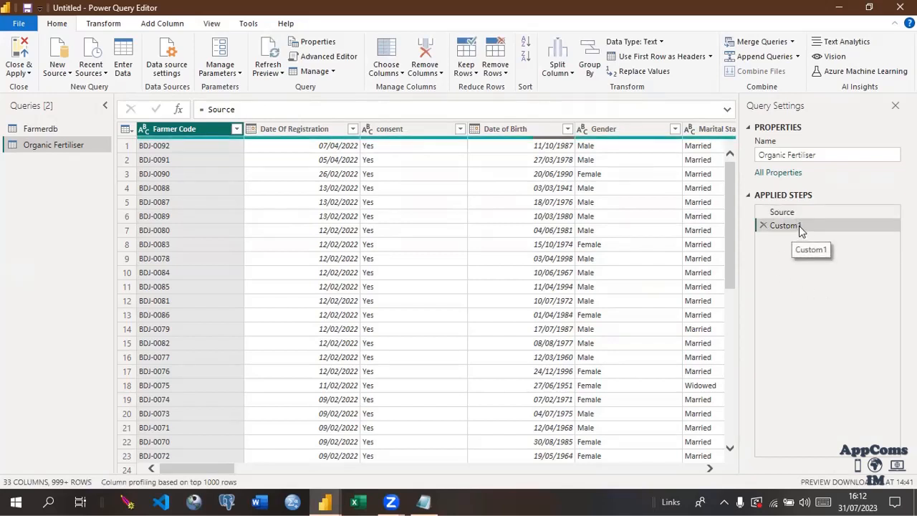
- Replace the Source reference in the Custom1 step's formula with the Table.SelectColumns function
left_click(248, 109)
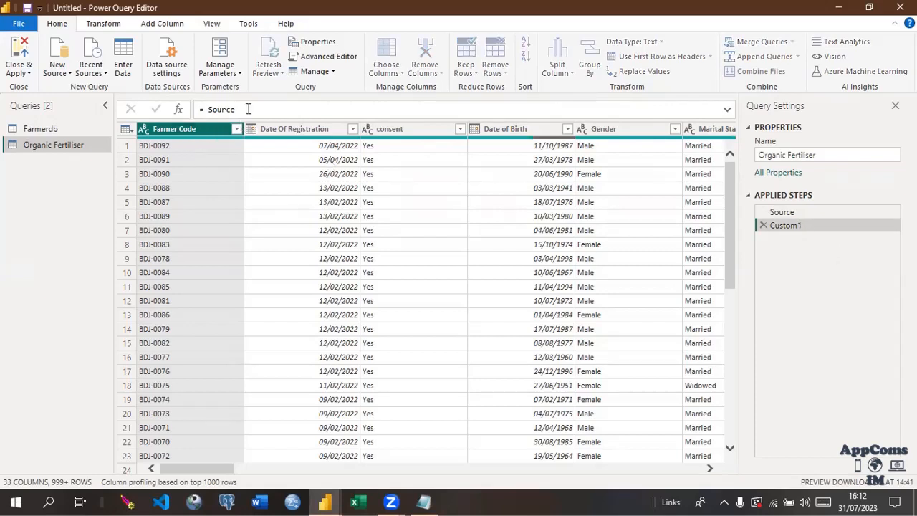
key("BackSpace")
key("BackSpace")
key("BackSpace")
key("BackSpace")
key("BackSpace")
type("Ta")
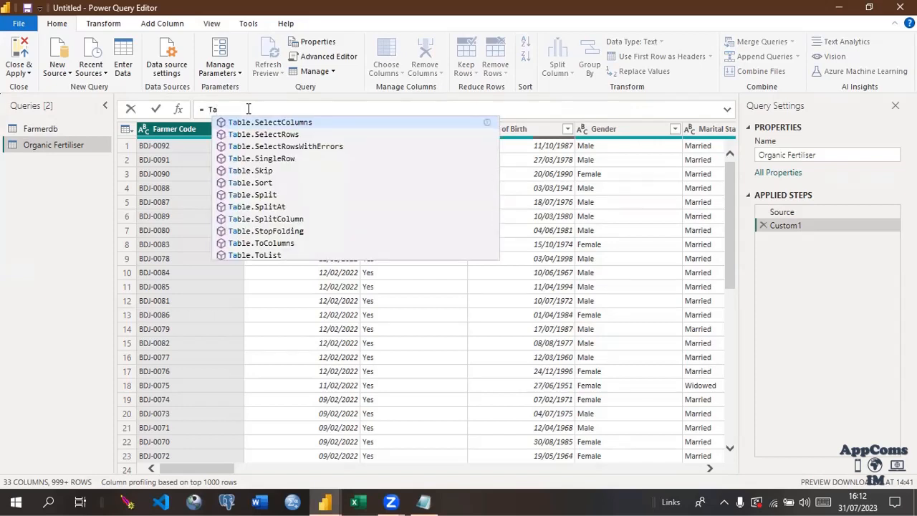
left_click(293, 123)
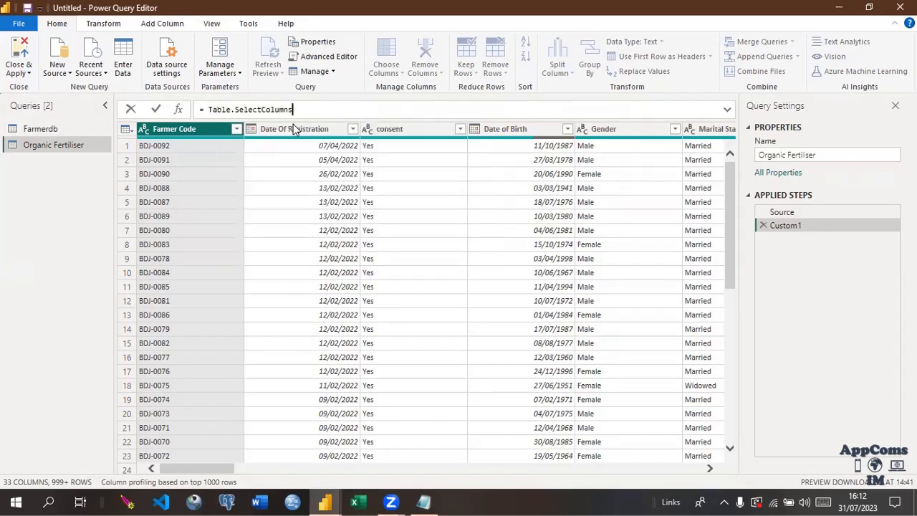
- Give the Table.SelectColumns function the Source table as its first argument in the Custom1 formula
type("(")
type("Soutrc")
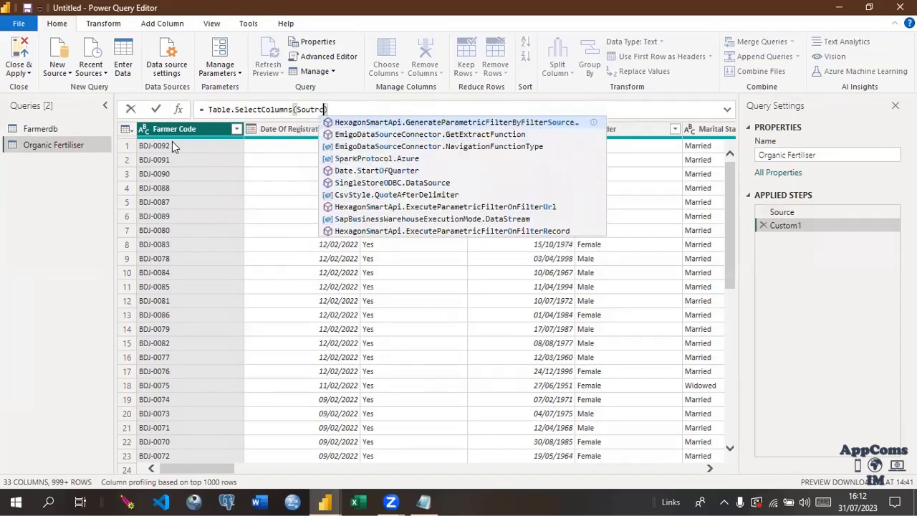
key("BackSpace")
key("BackSpace")
key("BackSpace")
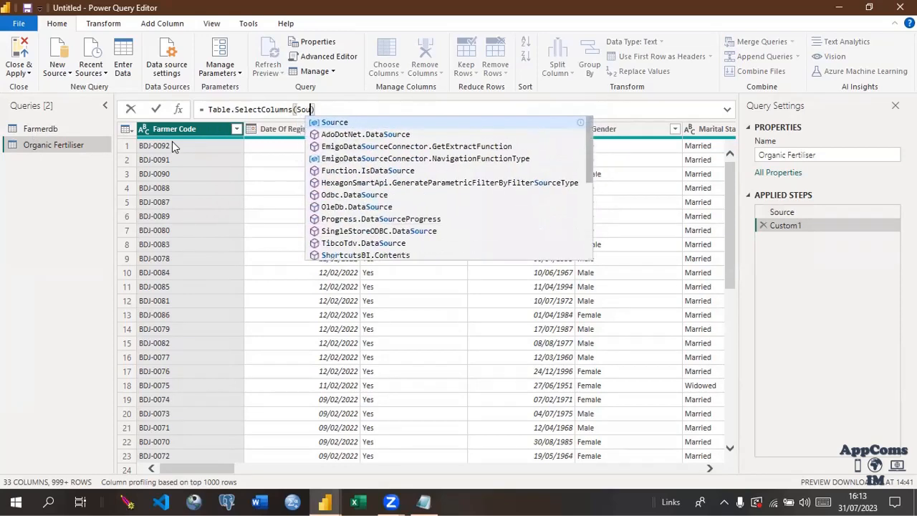
type("rce")
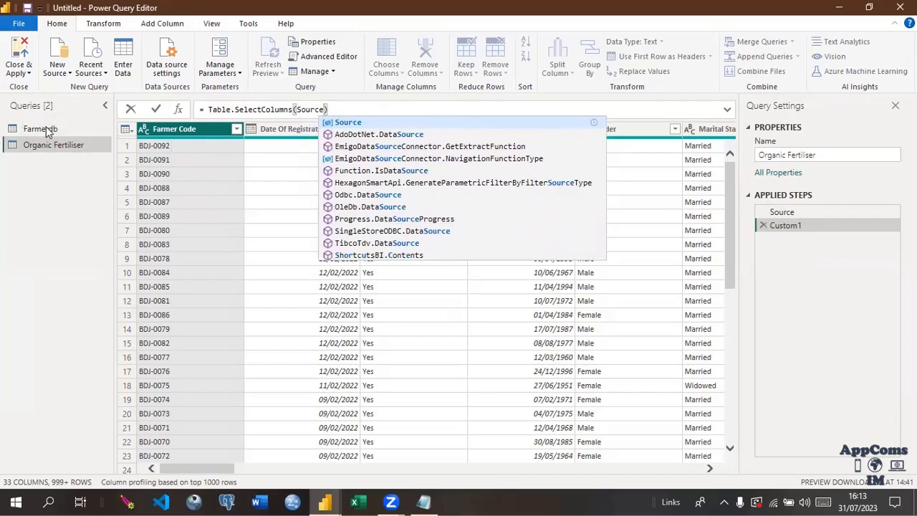
type(",")
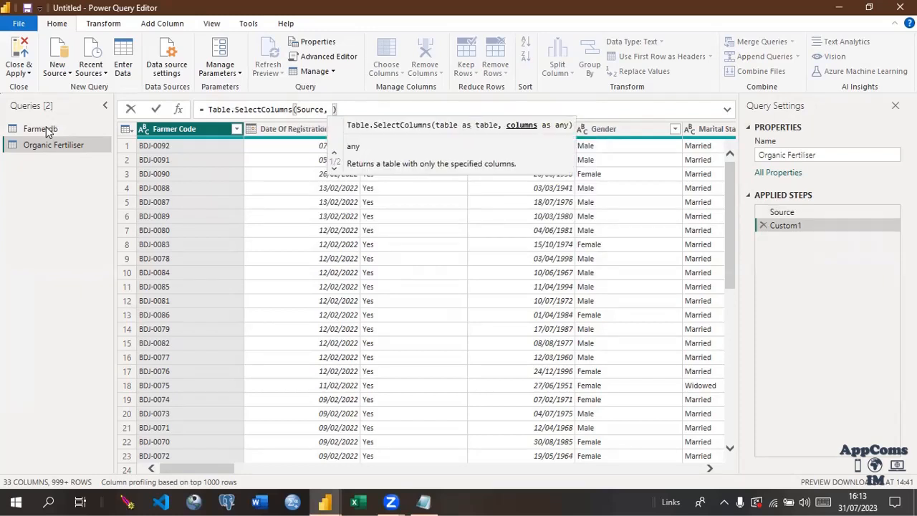
- Add a column list with two quoted entries as the function's second argument and fill the first entry with Farmer Code
type(" {")
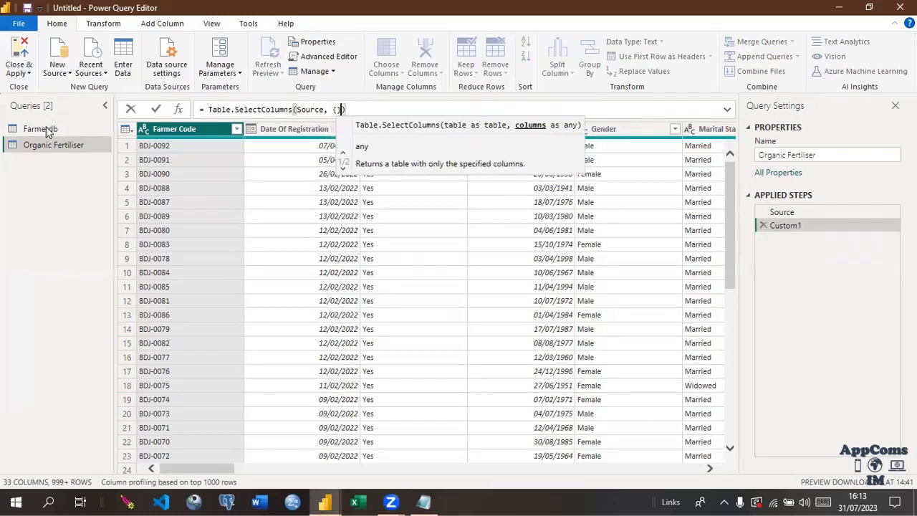
key("Left")
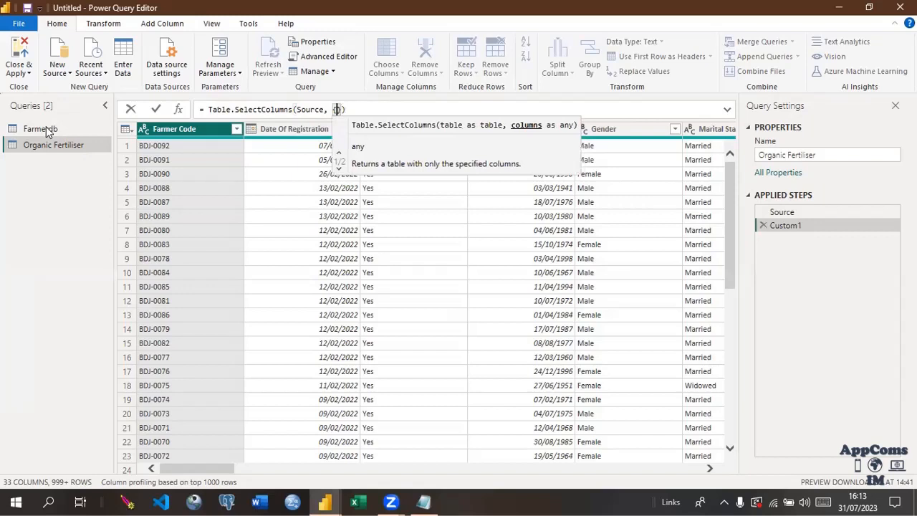
type("\"\"")
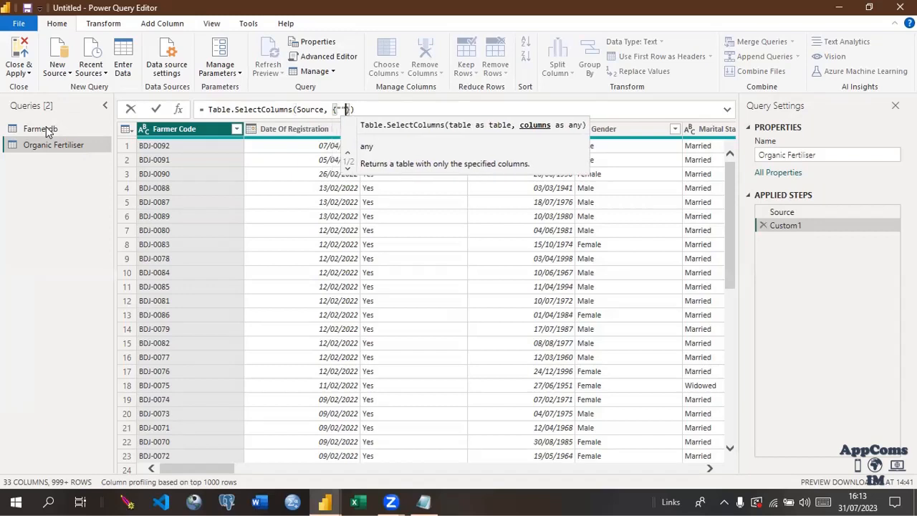
type(", \"\"")
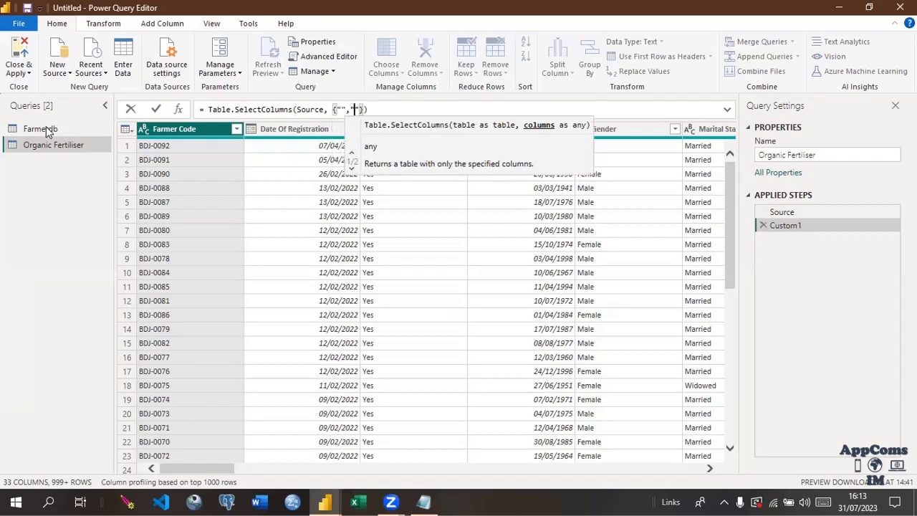
key("Left")
key("Left")
key("Left")
key("Left")
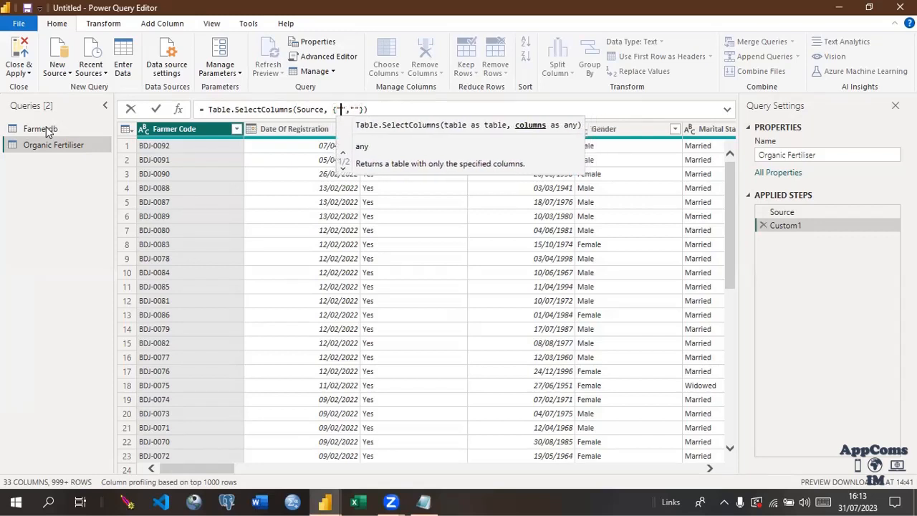
type("Fa")
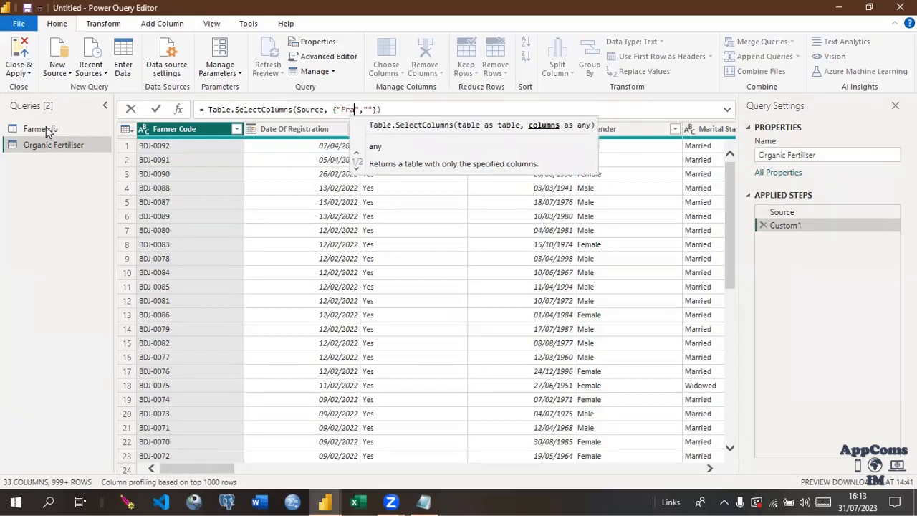
type("rmer C")
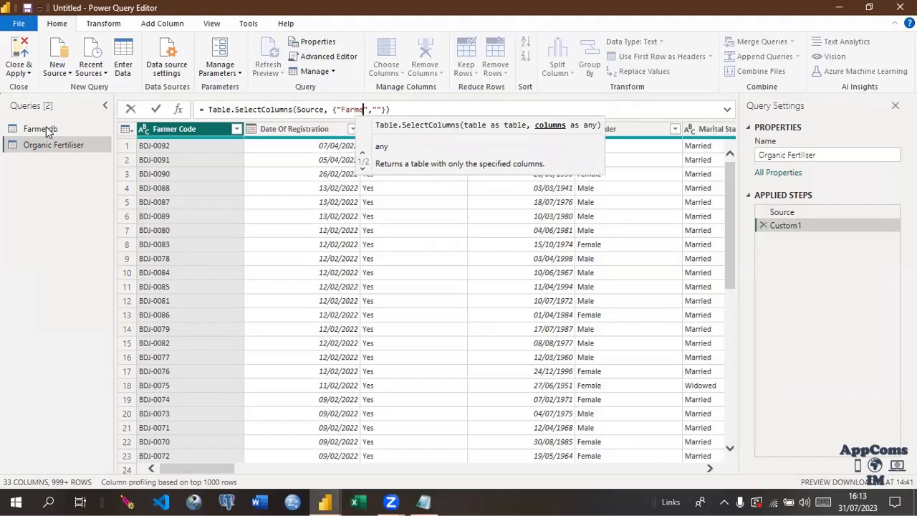
type("ode")
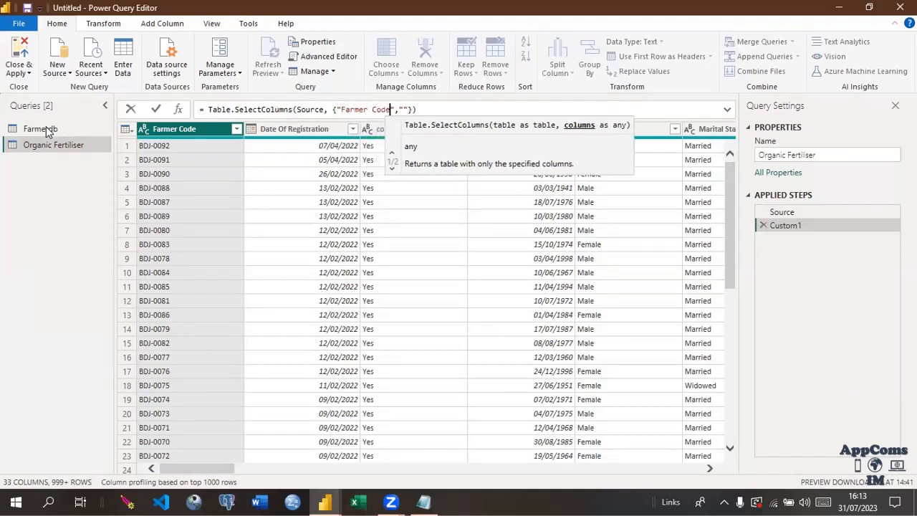
- Enter Organic Fertiliser as the second column name in the list and apply the completed formula
key("Right")
key("Right")
key("Right")
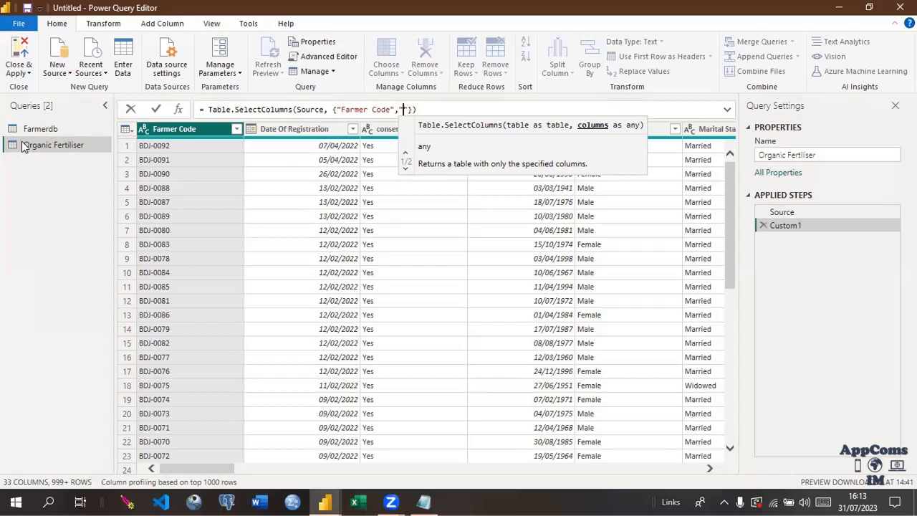
type("Organic")
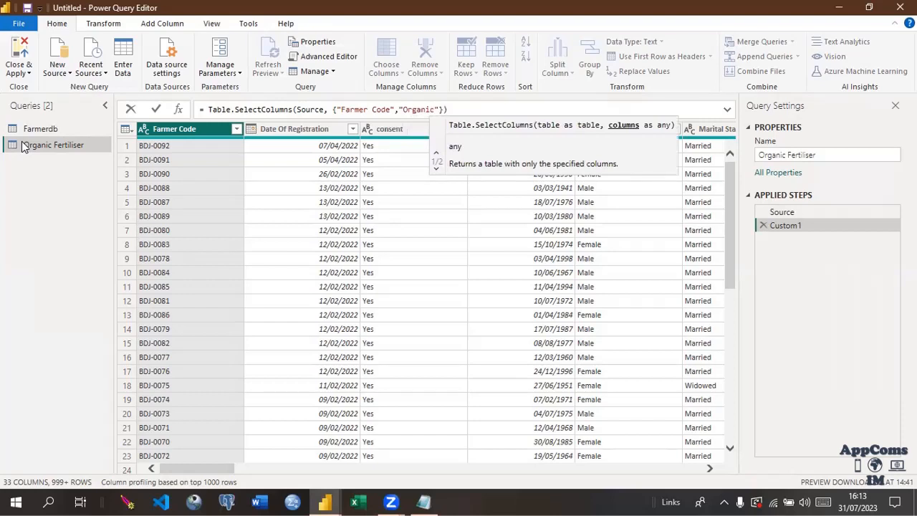
type(" Fertil")
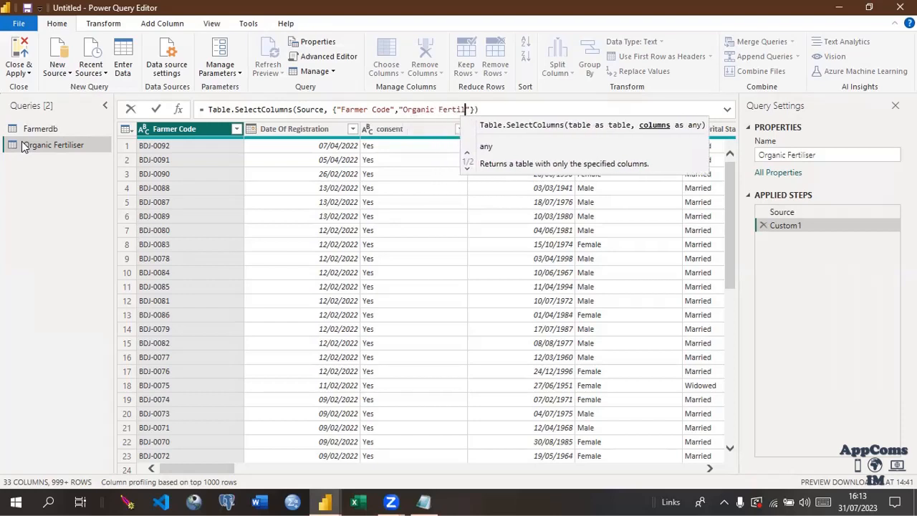
type("iser")
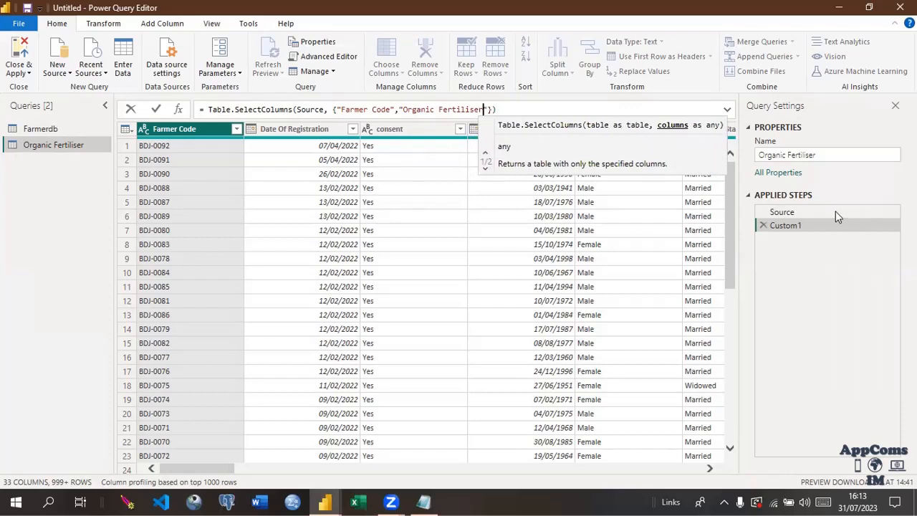
key("Return")
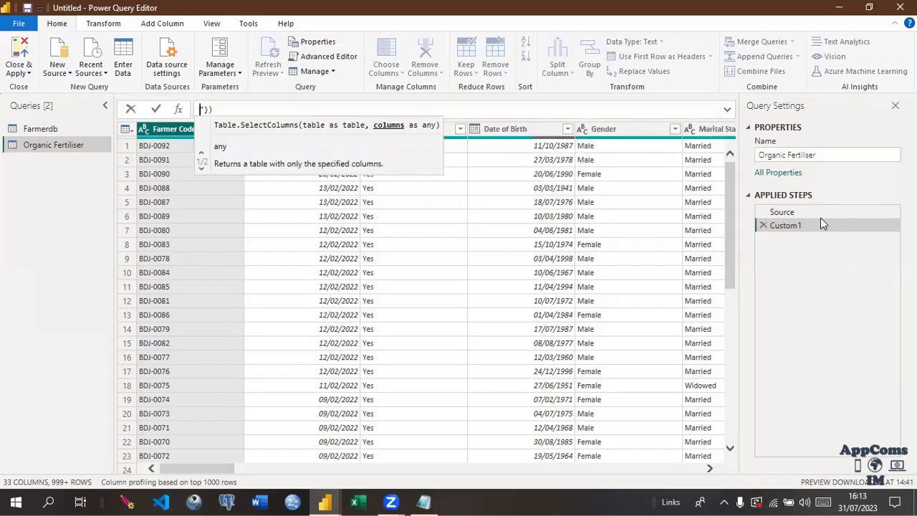
key("BackSpace")
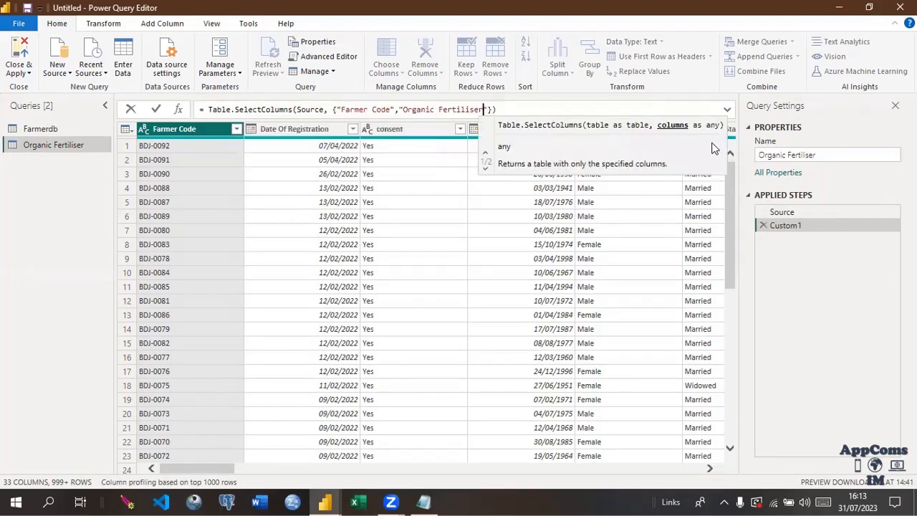
left_click(570, 112)
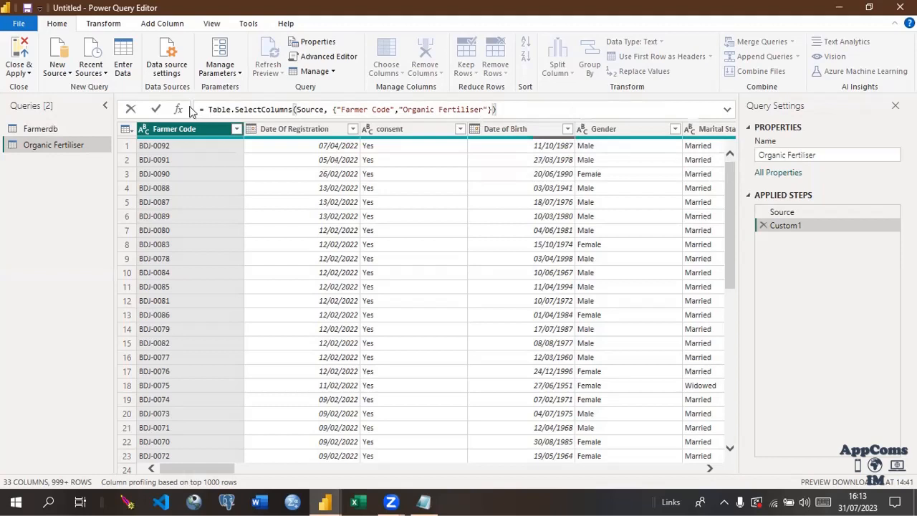
left_click(157, 110)
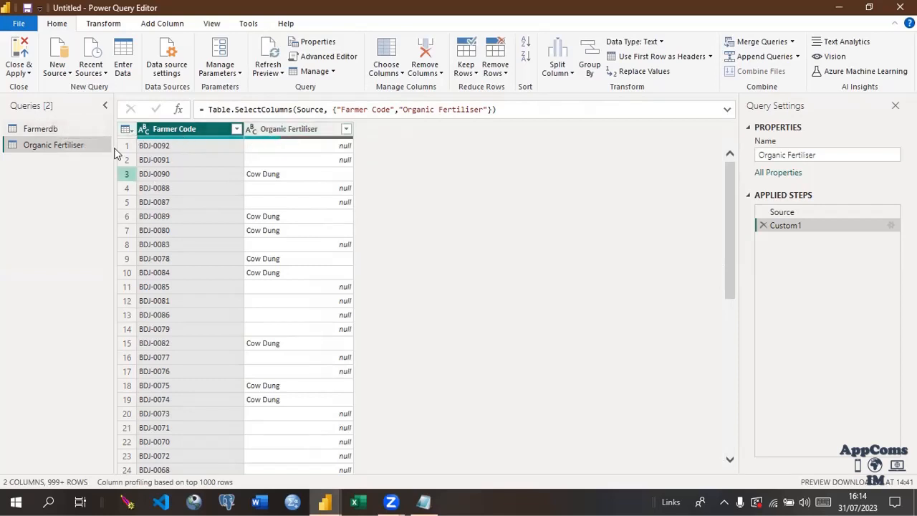
- Rename the Custom1 step of the Organic Fertiliser query as Extracted Columns
double_click(795, 227)
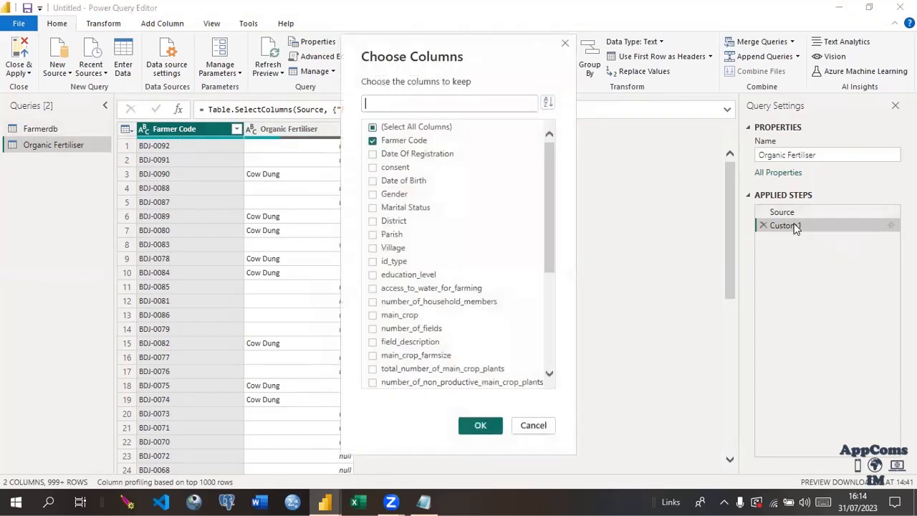
left_click(562, 43)
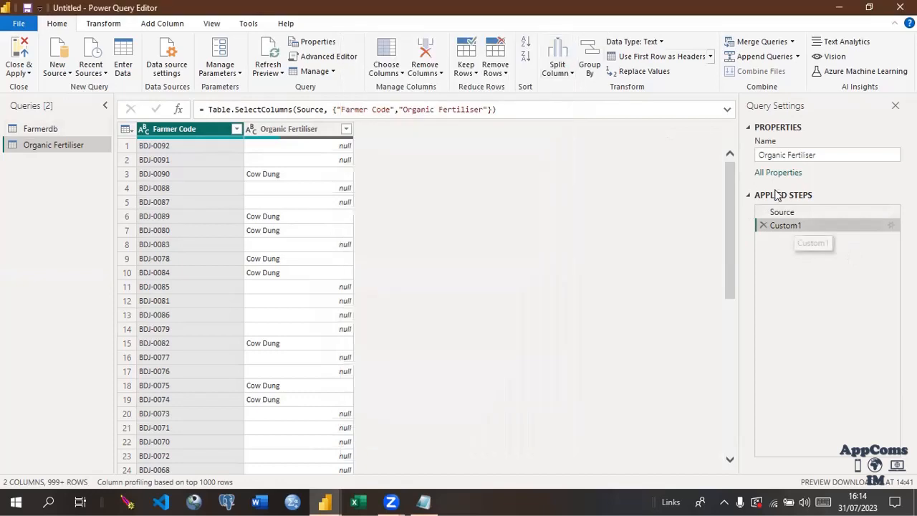
right_click(793, 228)
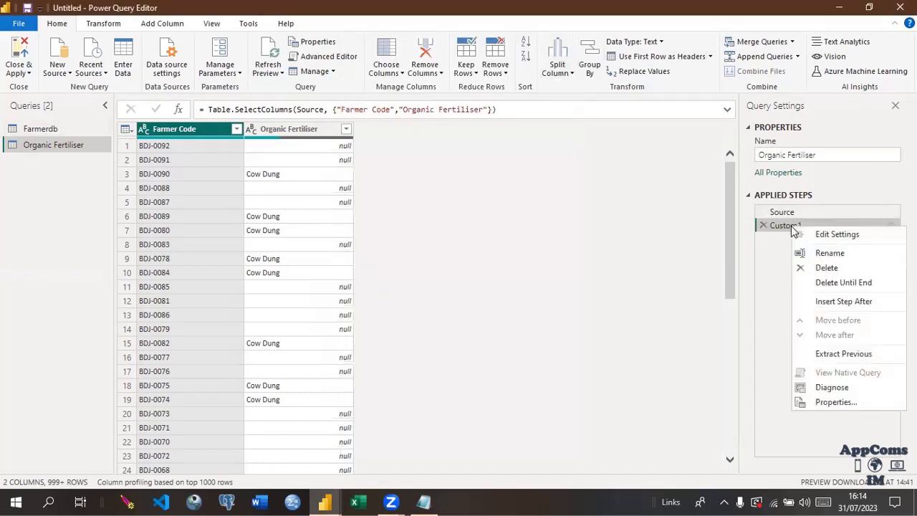
left_click(830, 254)
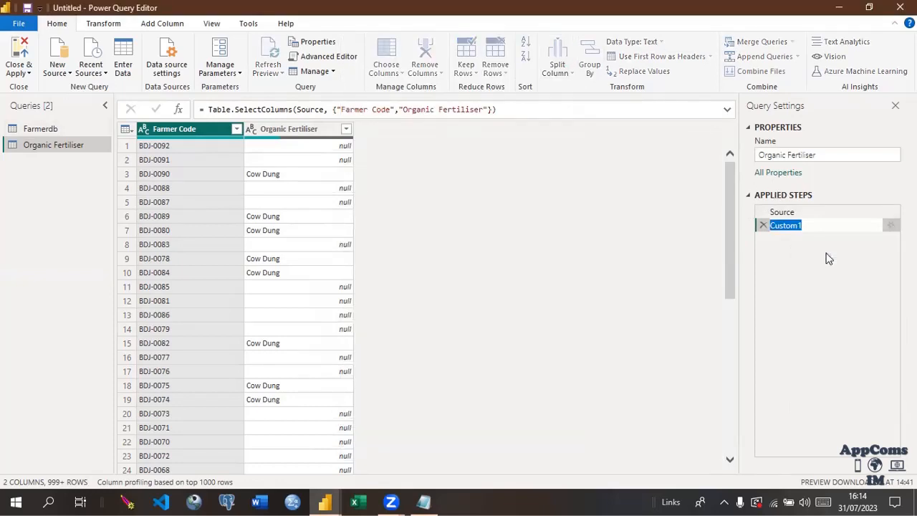
type("ed Columns")
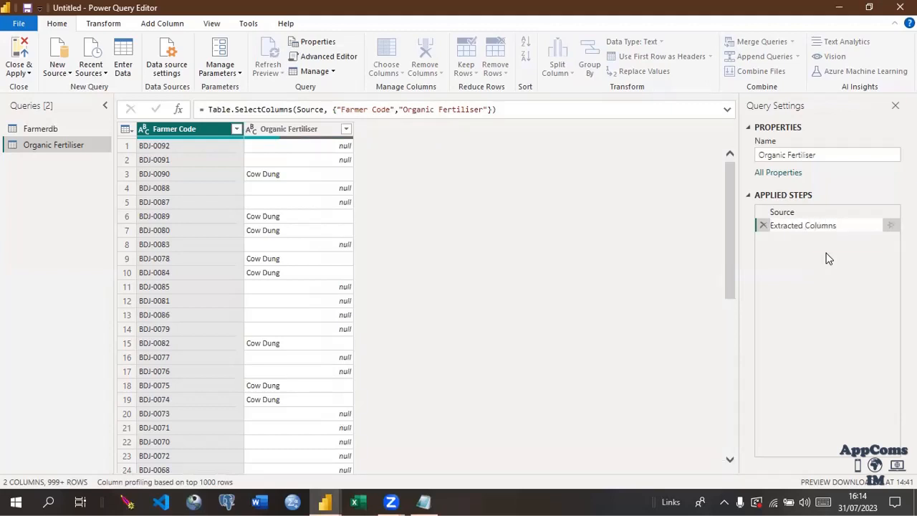
key("Return")
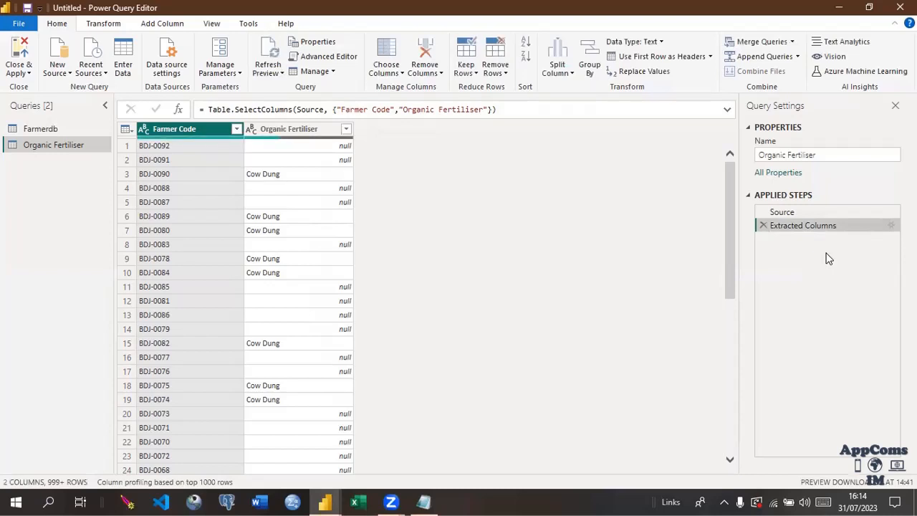
- Review the distinct values of the Organic Fertiliser column to see how multiple entries are separated
left_click(275, 132)
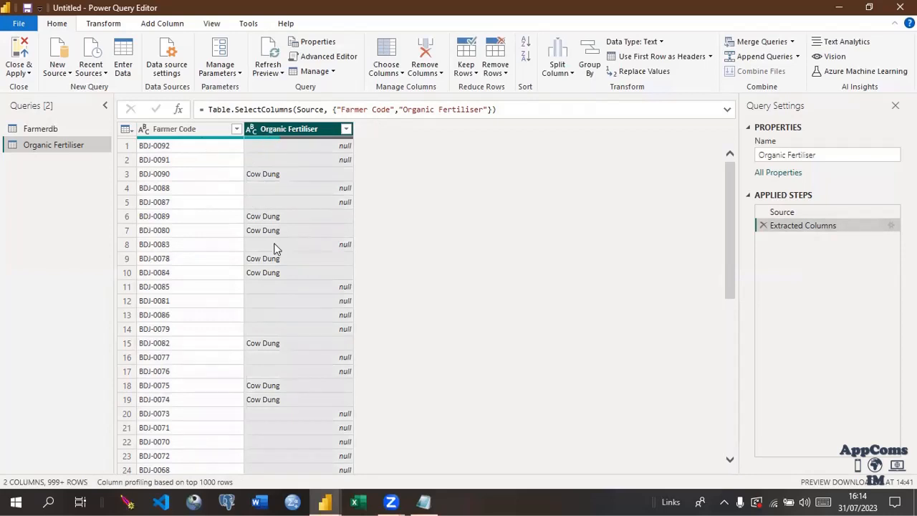
left_click(346, 130)
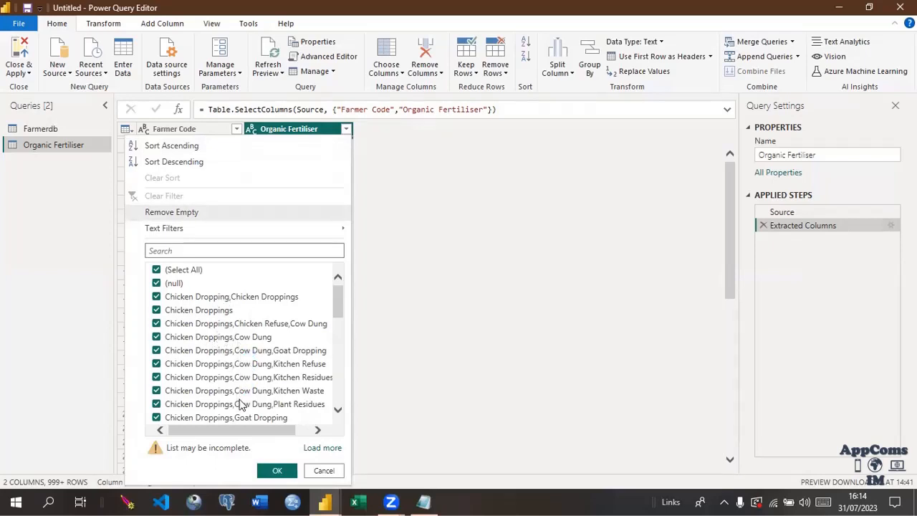
left_click_drag(268, 433, 212, 429)
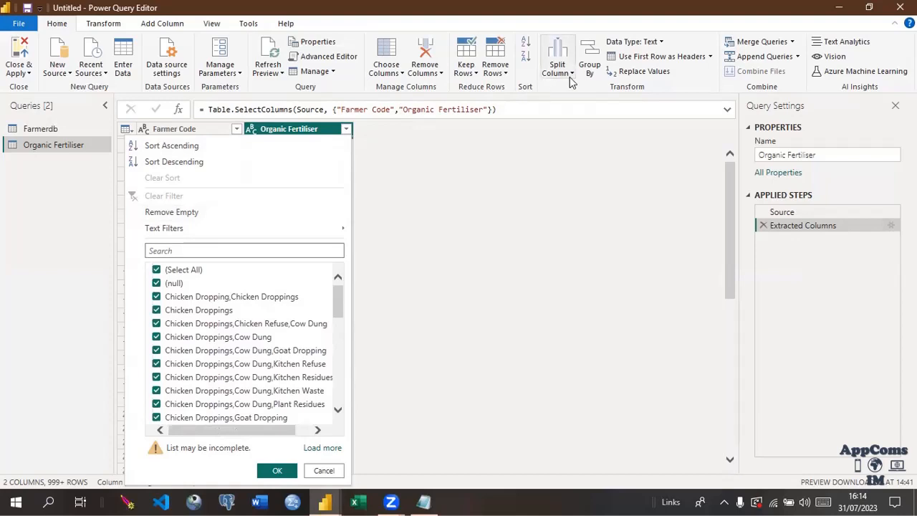
left_click(439, 205)
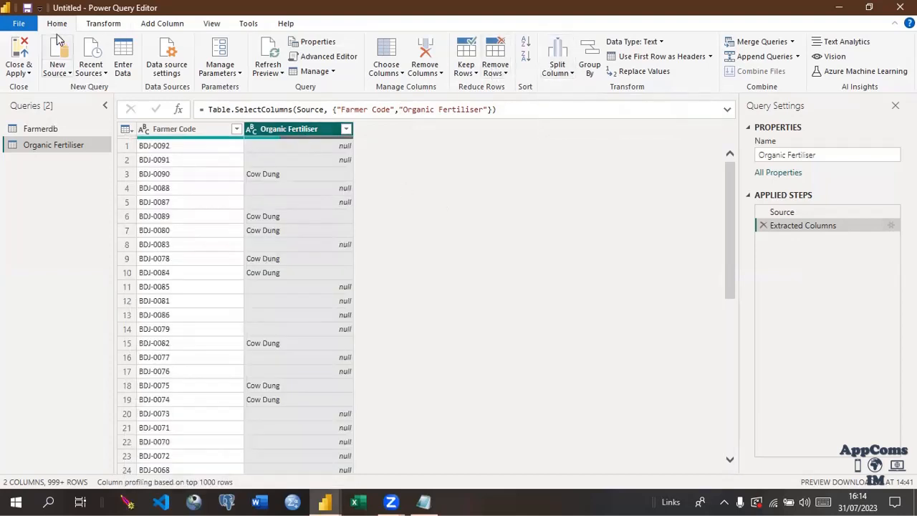
- Open the Split Column by Delimiter settings for the Organic Fertiliser column
left_click(571, 75)
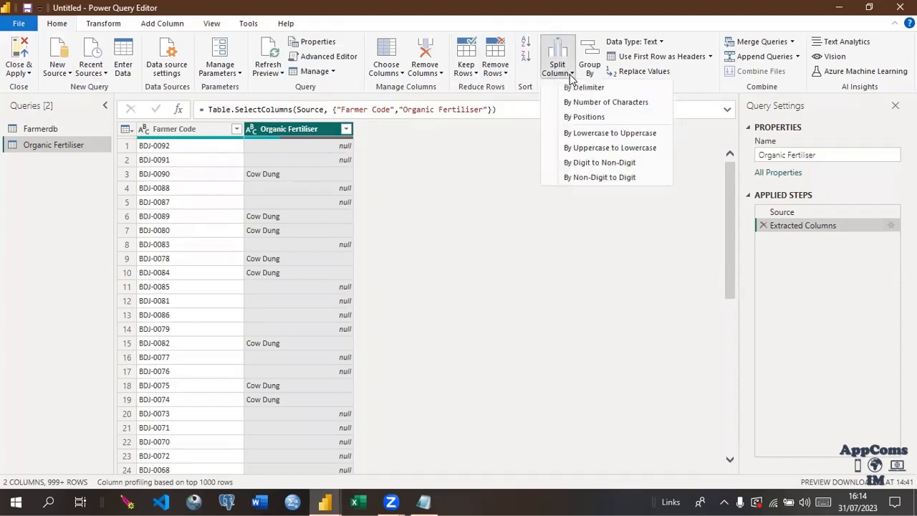
right_click(297, 129)
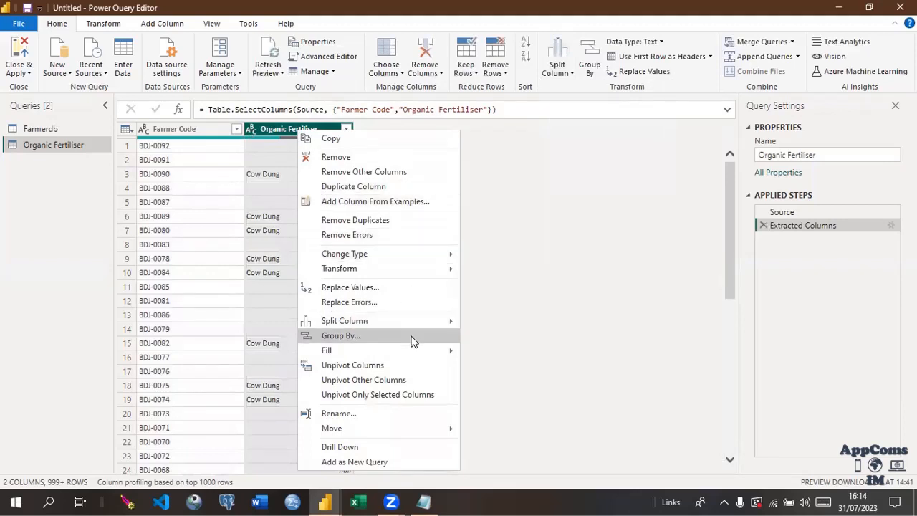
mouse_move(404, 356)
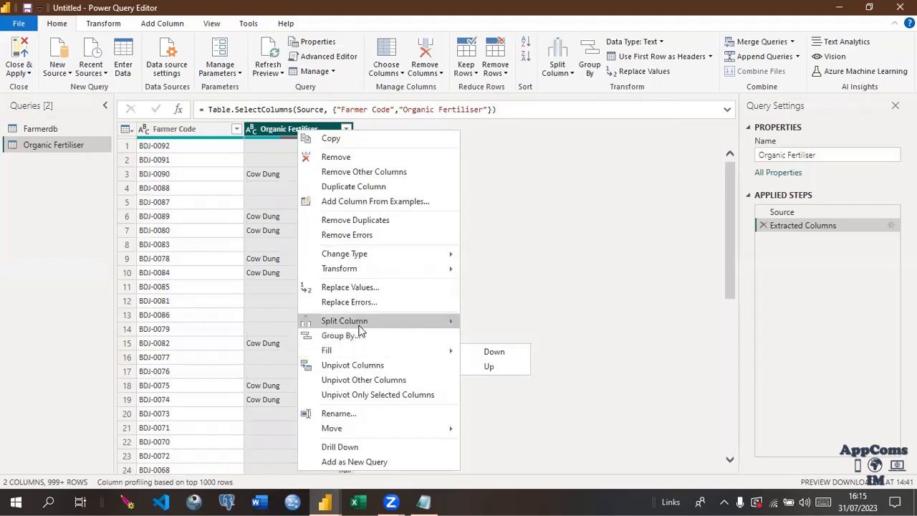
mouse_move(354, 321)
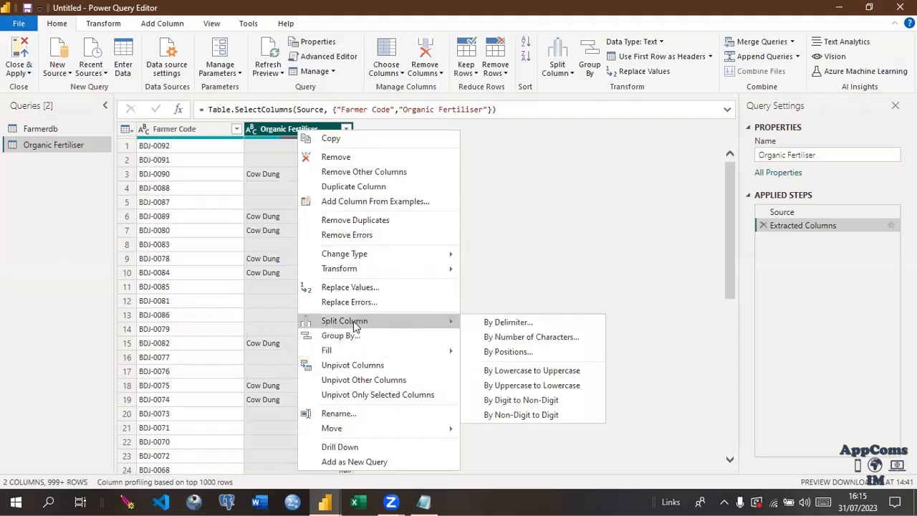
left_click(513, 324)
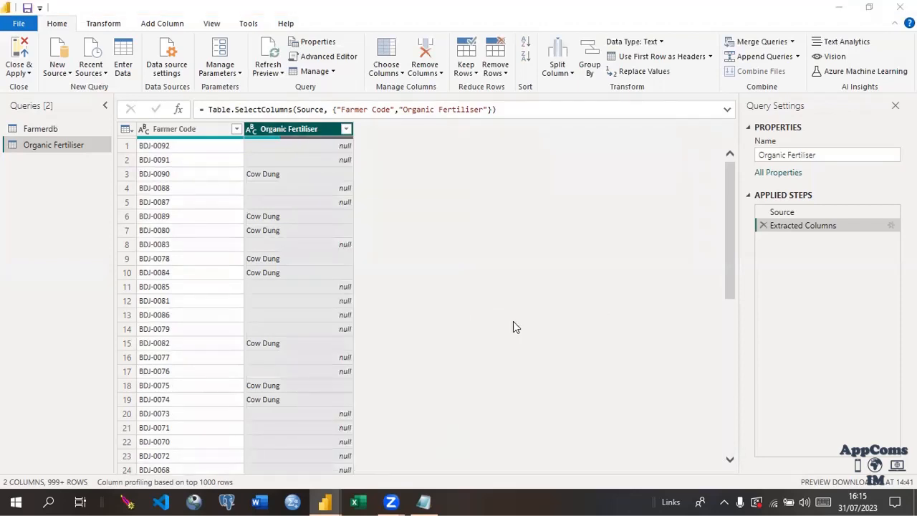
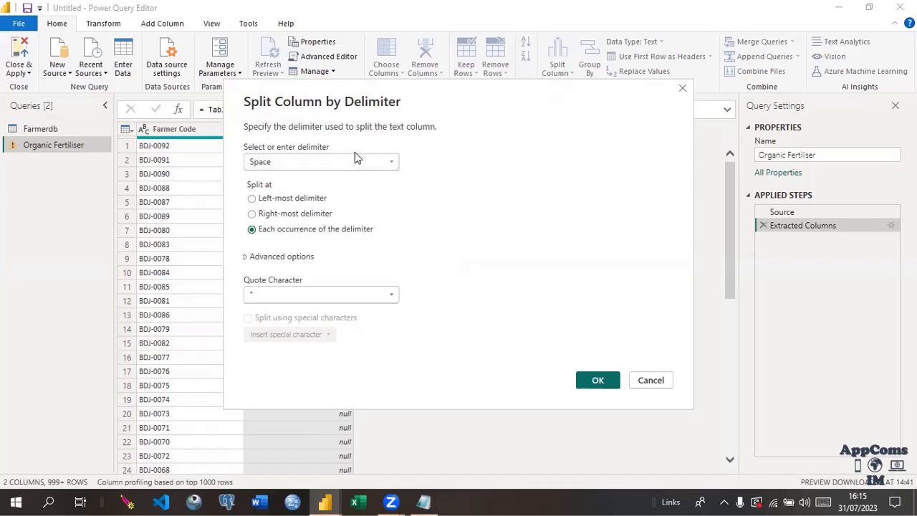
left_click(390, 164)
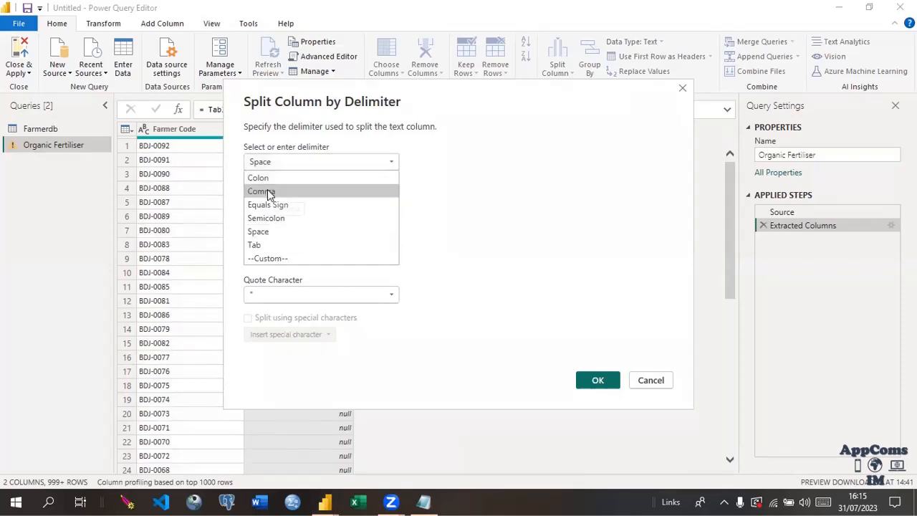
left_click(270, 192)
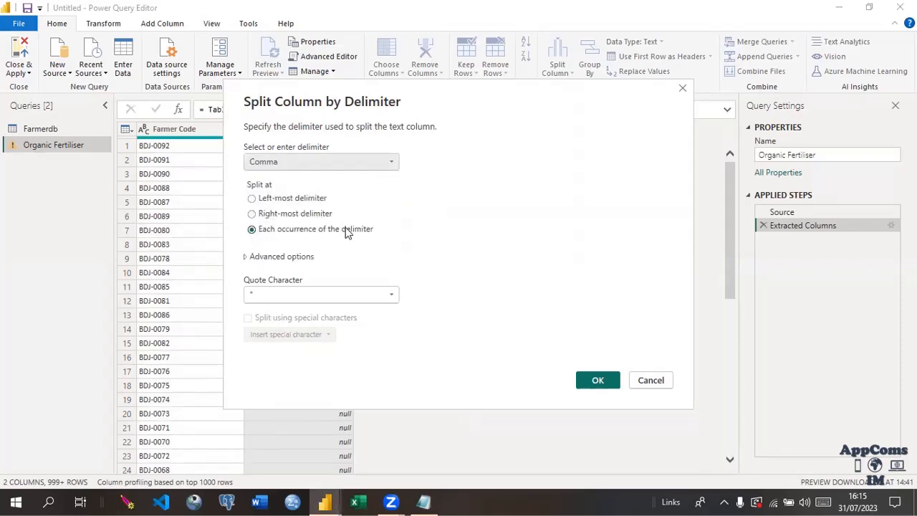
left_click(393, 164)
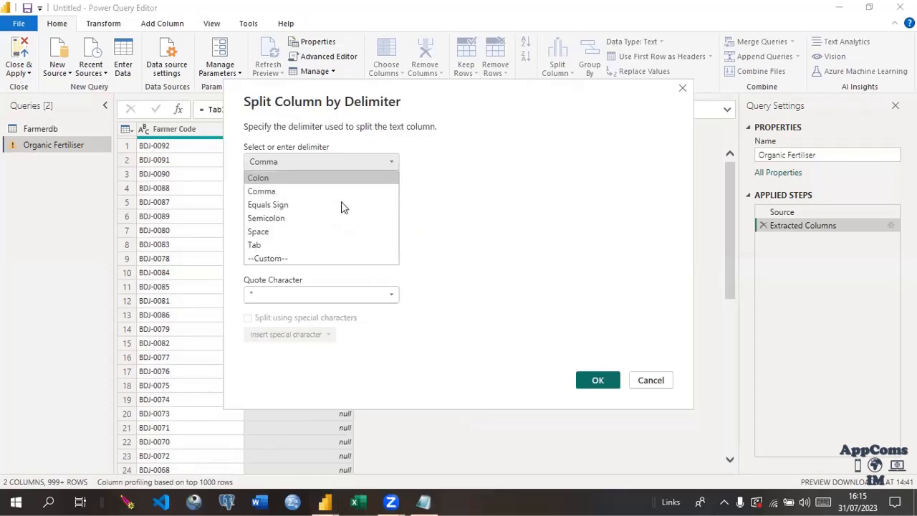
left_click(287, 262)
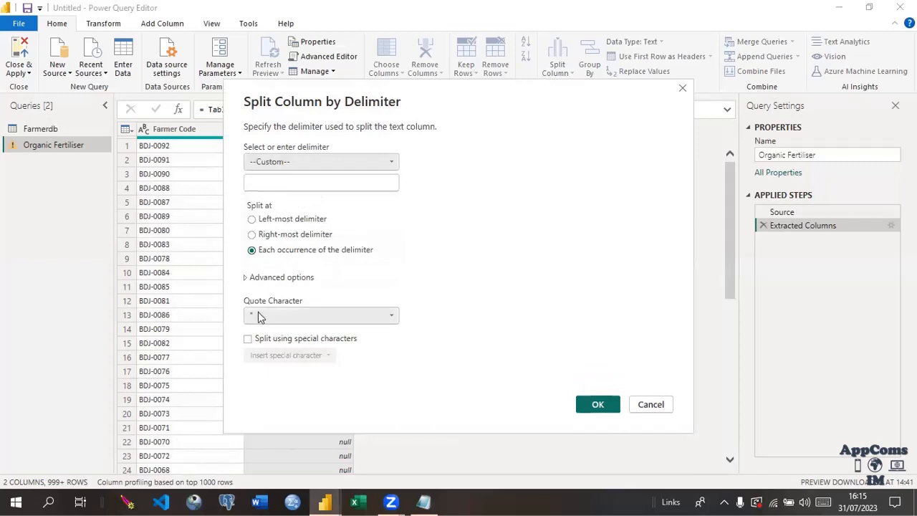
left_click(262, 180)
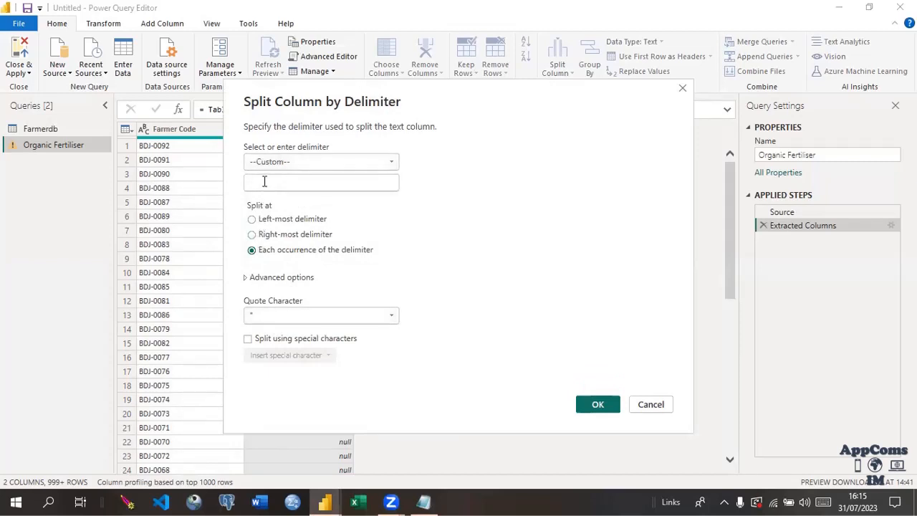
- Split the Organic Fertiliser column at each occurrence of a comma and check the distinct values of the third resulting column
left_click(390, 164)
left_click(264, 191)
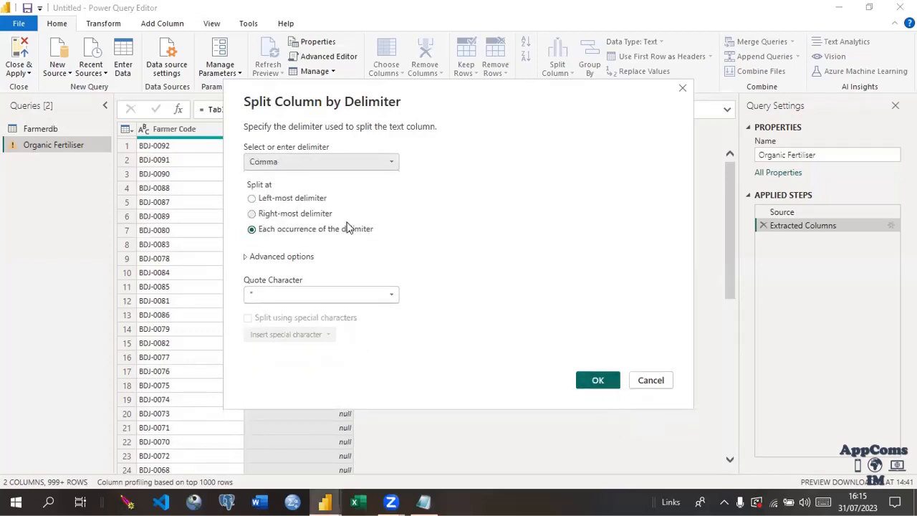
left_click(603, 382)
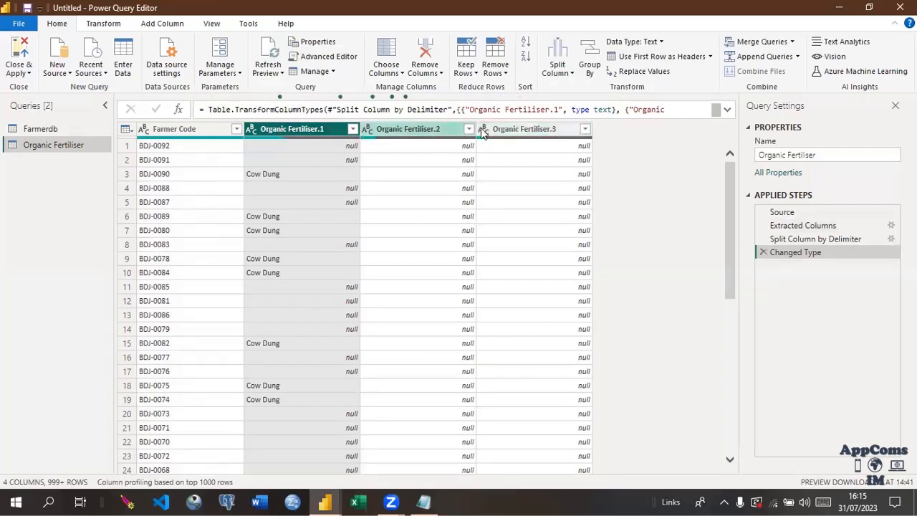
left_click(585, 129)
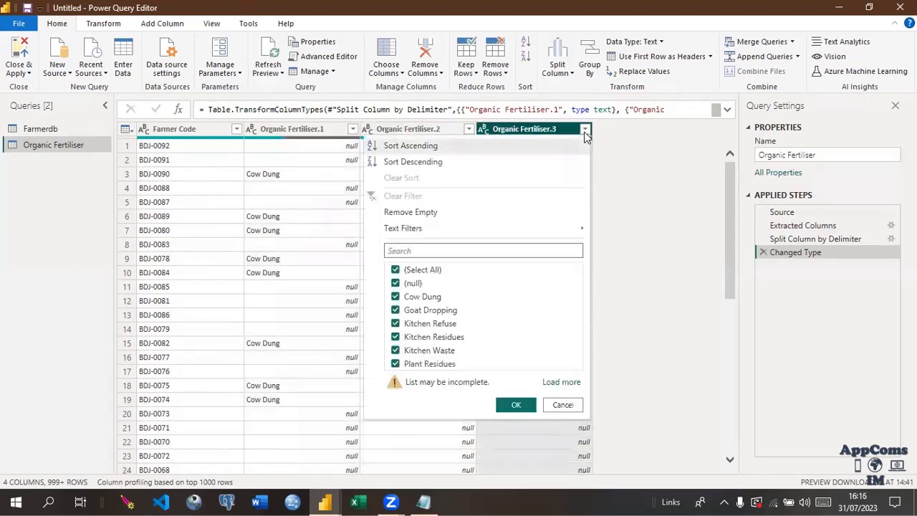
left_click(585, 133)
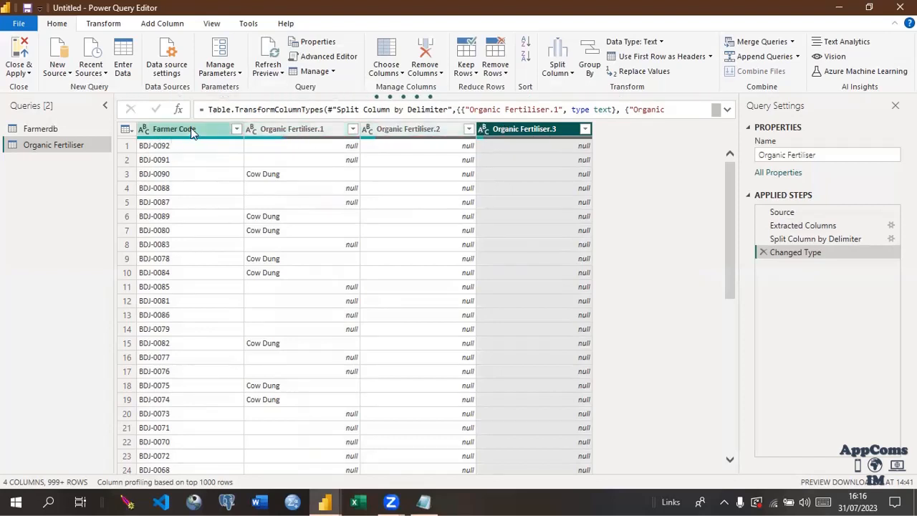
left_click(181, 131)
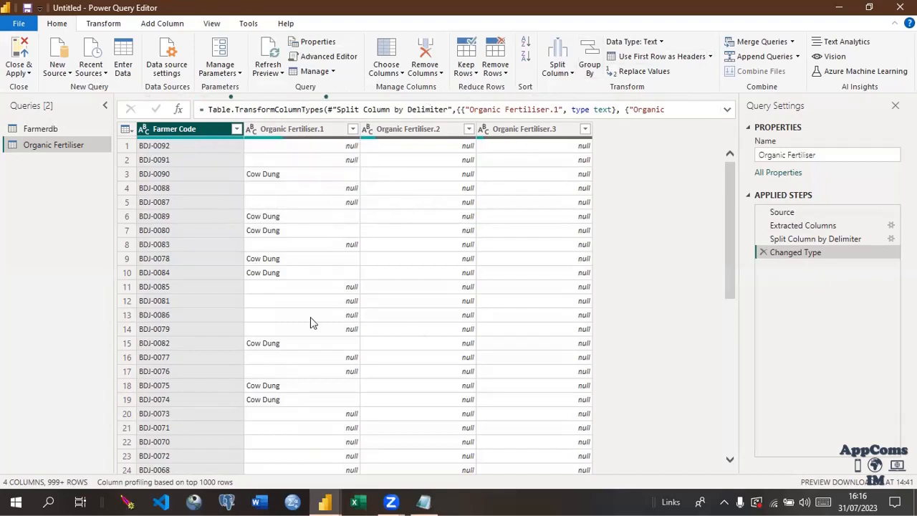
left_click(307, 129)
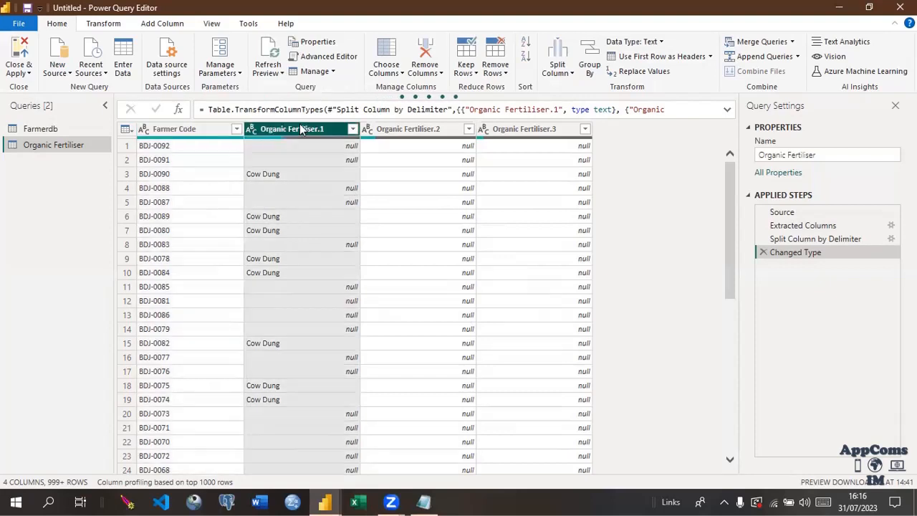
left_click(390, 129, "ctrl")
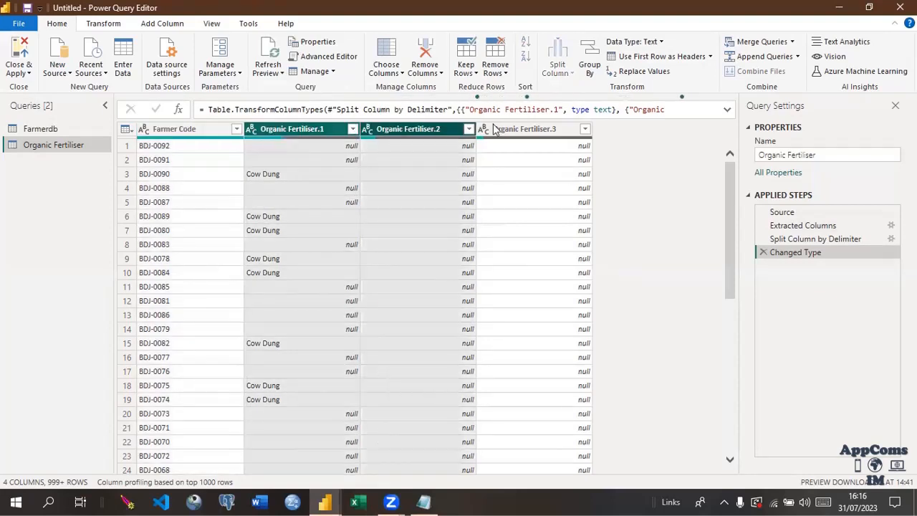
left_click(525, 129, "ctrl")
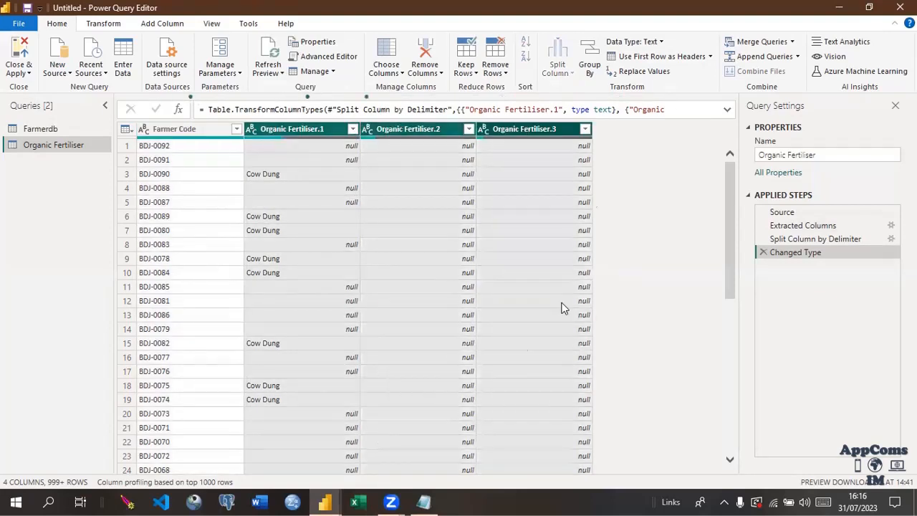
left_click(160, 131)
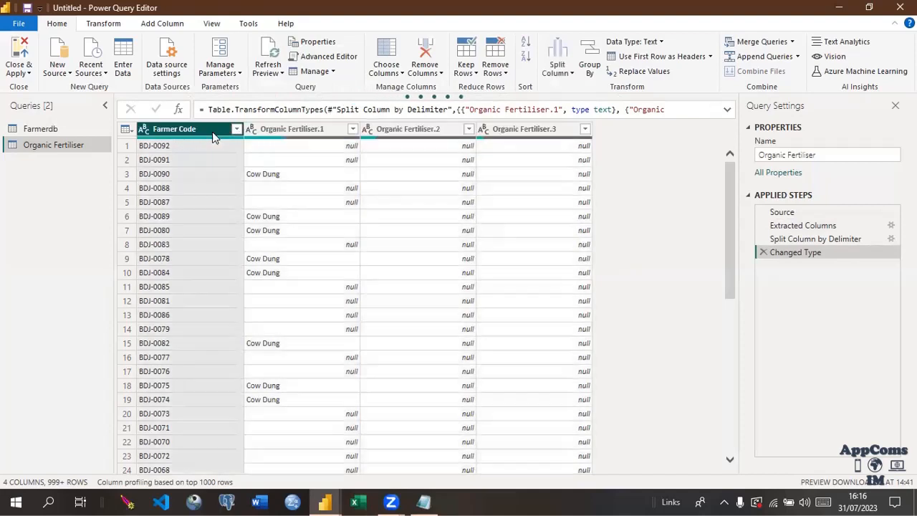
right_click(172, 131)
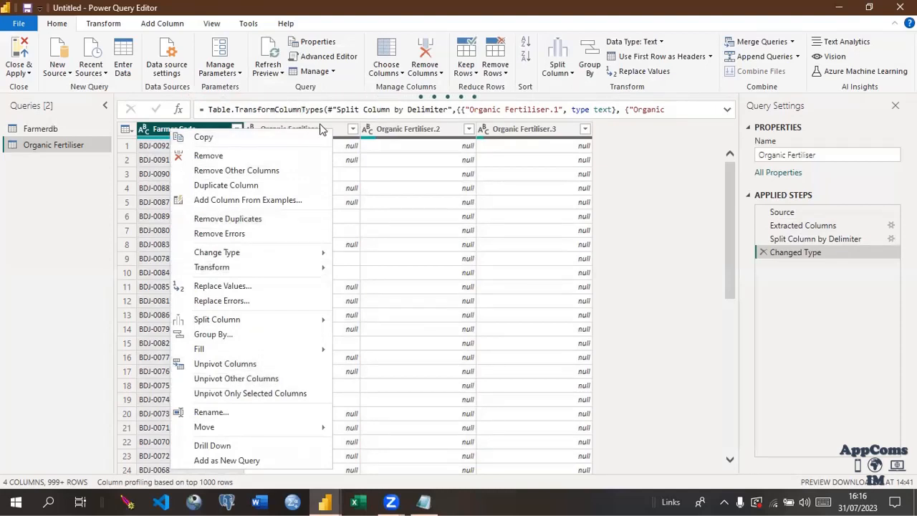
left_click(541, 135)
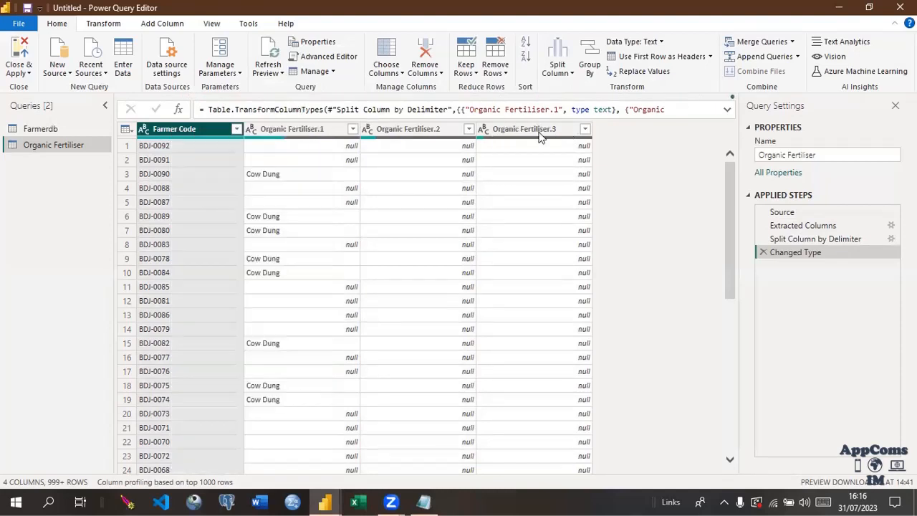
left_click(541, 134)
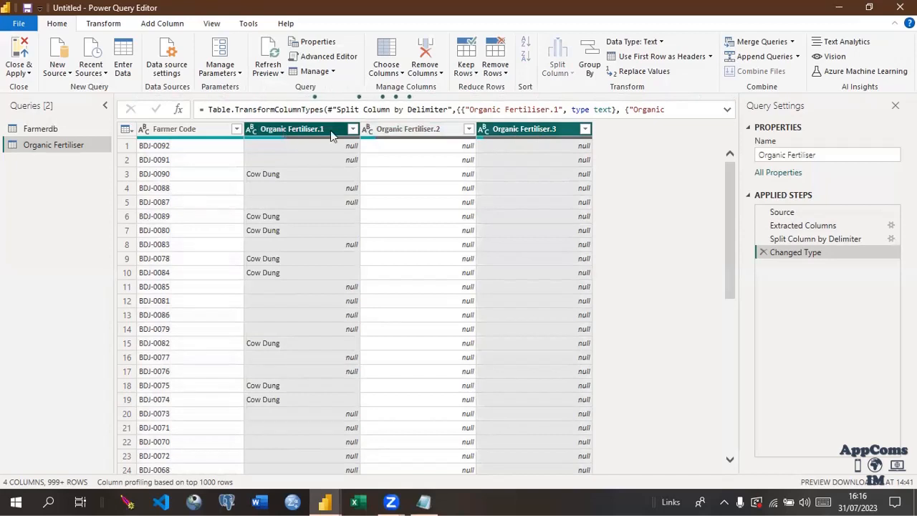
left_click(398, 129, "ctrl")
right_click(397, 129)
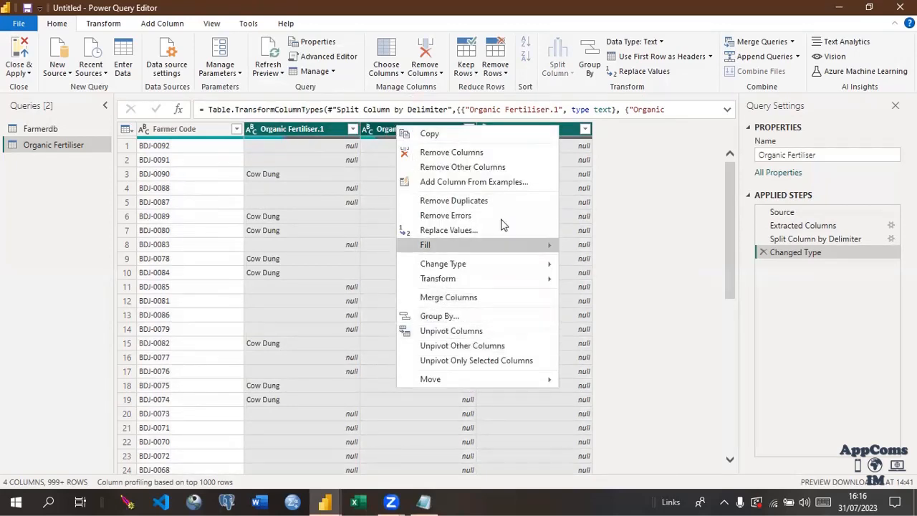
left_click(601, 226)
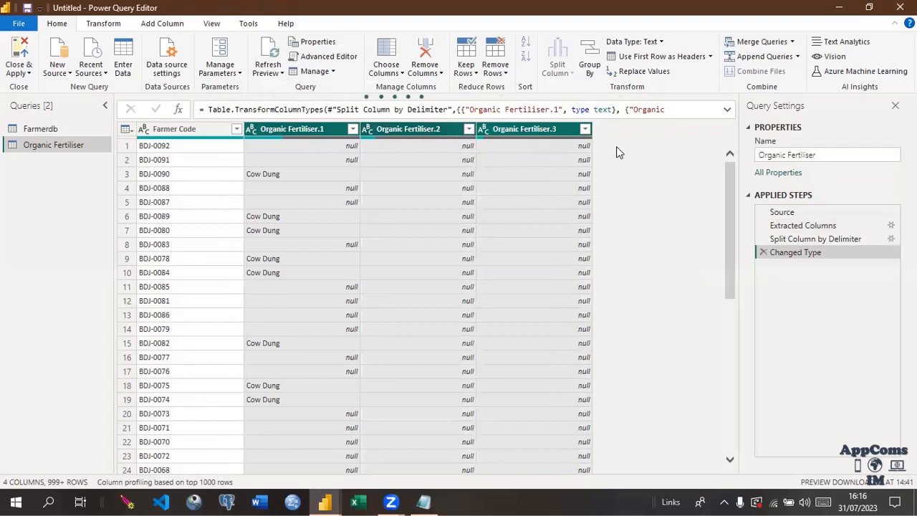
- Unpivot all columns other than Farmer Code in the Organic Fertiliser query
left_click(173, 132)
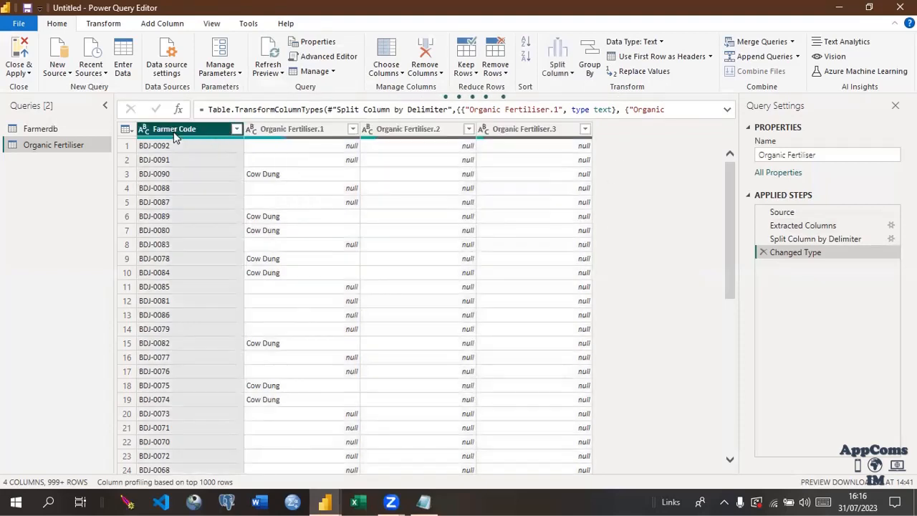
right_click(185, 132)
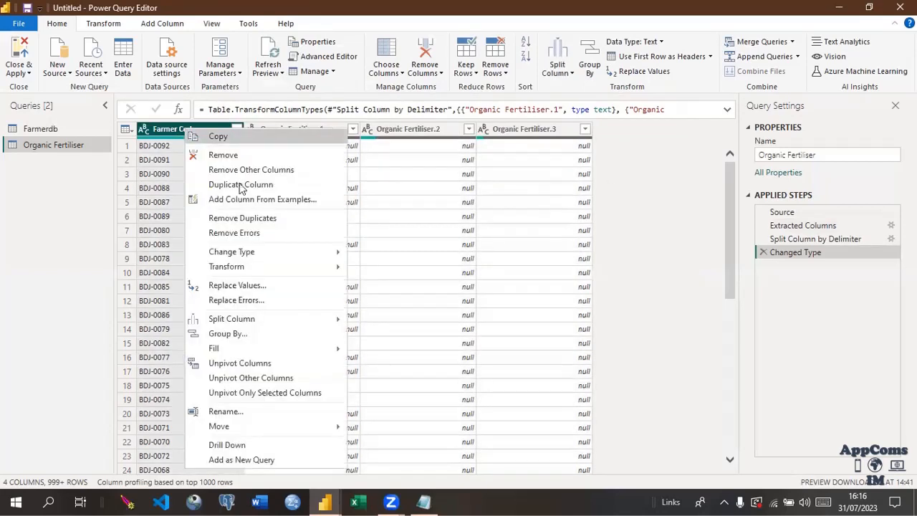
left_click(230, 378)
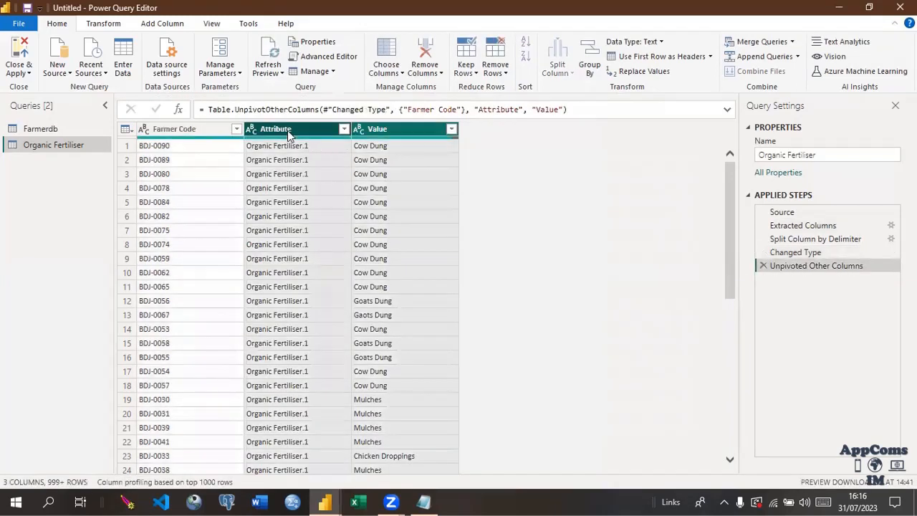
- Rename the Value column as Organic Fertiliser
double_click(390, 129)
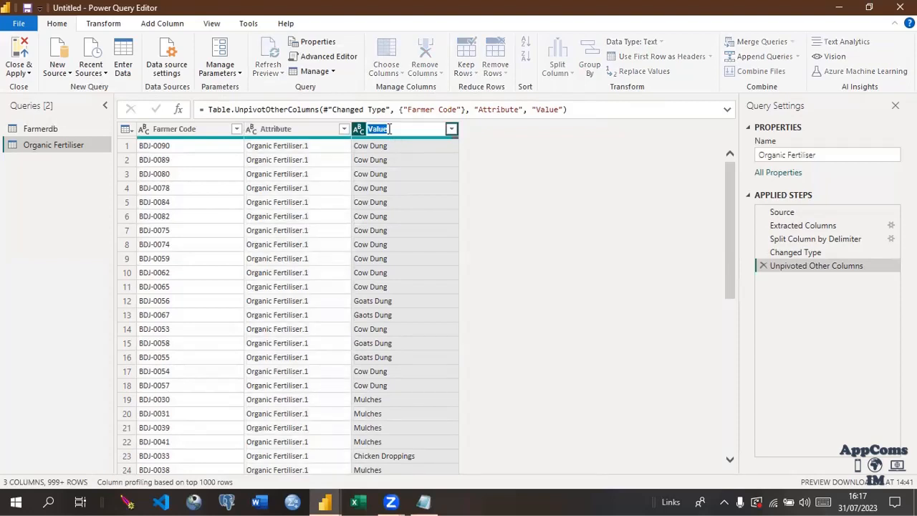
type("Organuc")
key("BackSpace")
key("BackSpace")
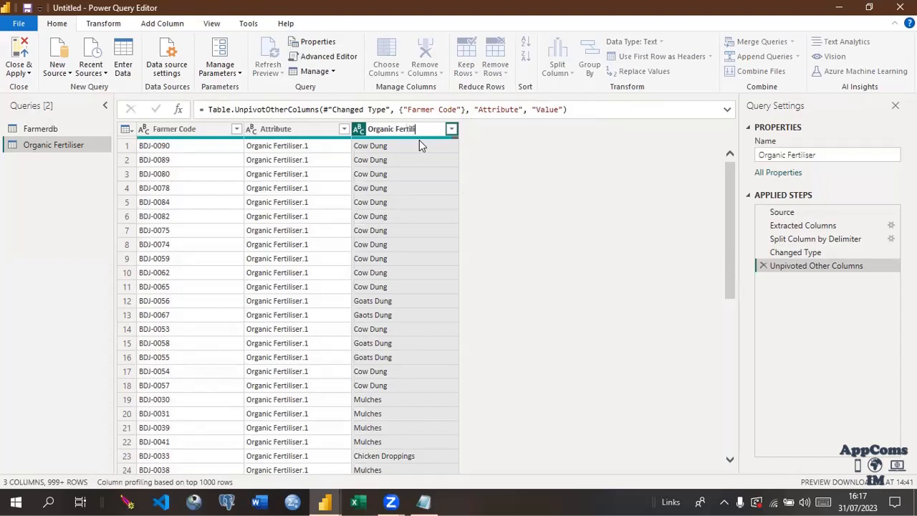
type("ic Fertiliser")
key("Return")
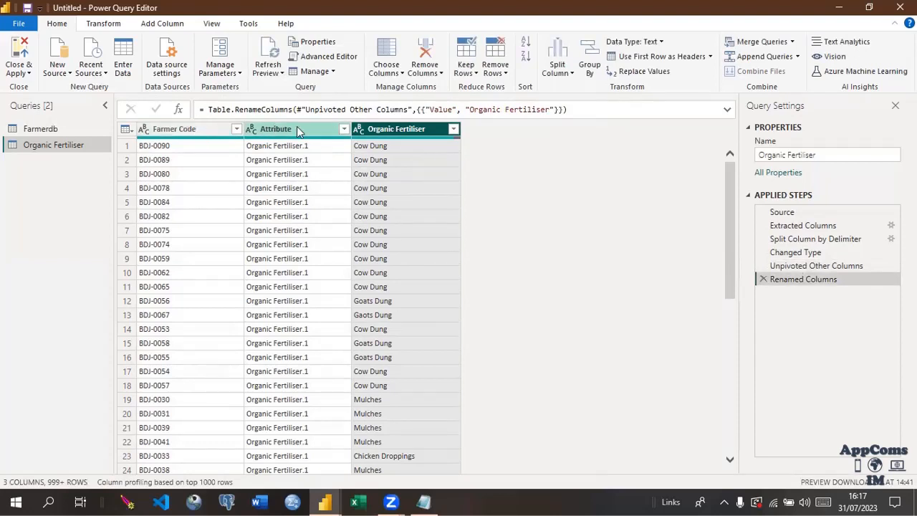
- Locate the Pest & Diseases column in the Farmerdb query
left_click(31, 131)
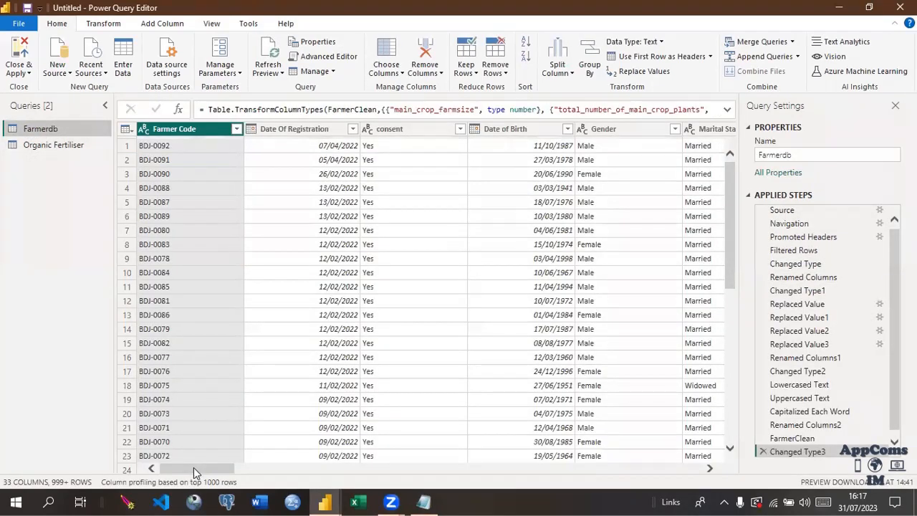
left_click_drag(193, 468, 681, 438)
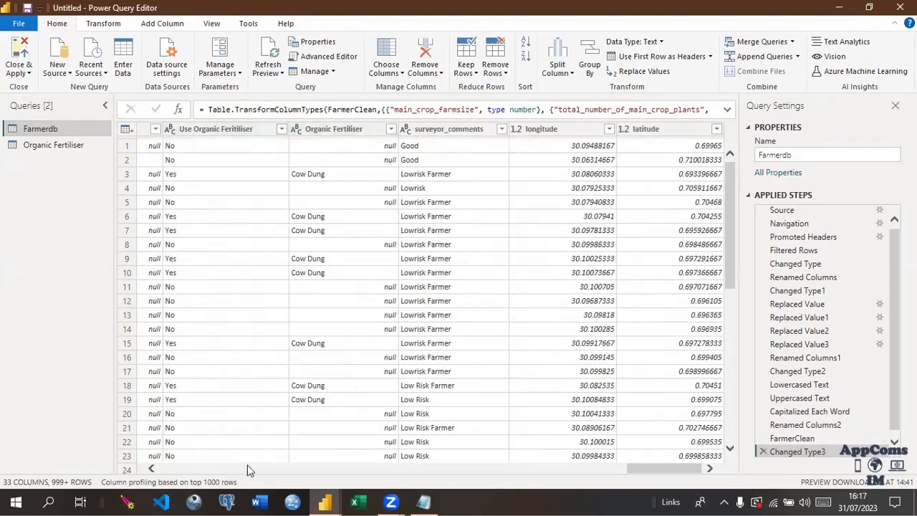
left_click(150, 470)
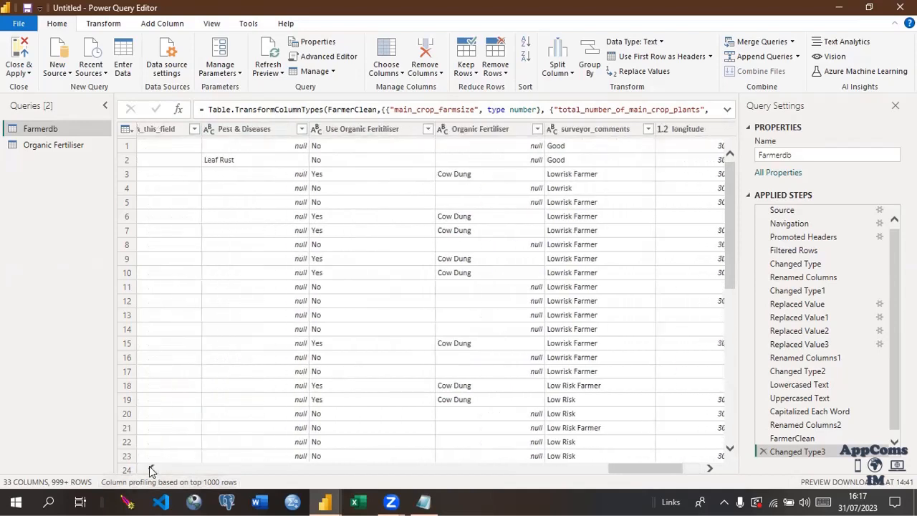
left_click(236, 134)
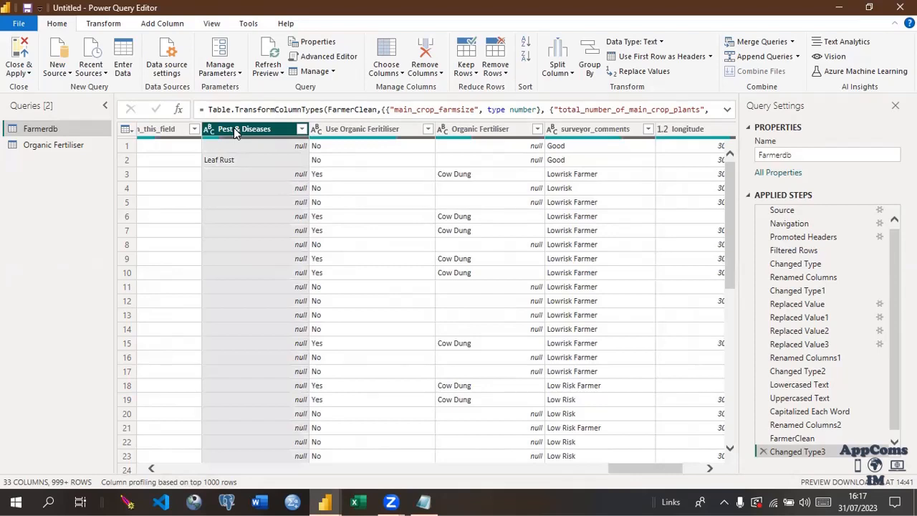
- Create a blank query that references the Farmerdb query as its source
left_click(68, 74)
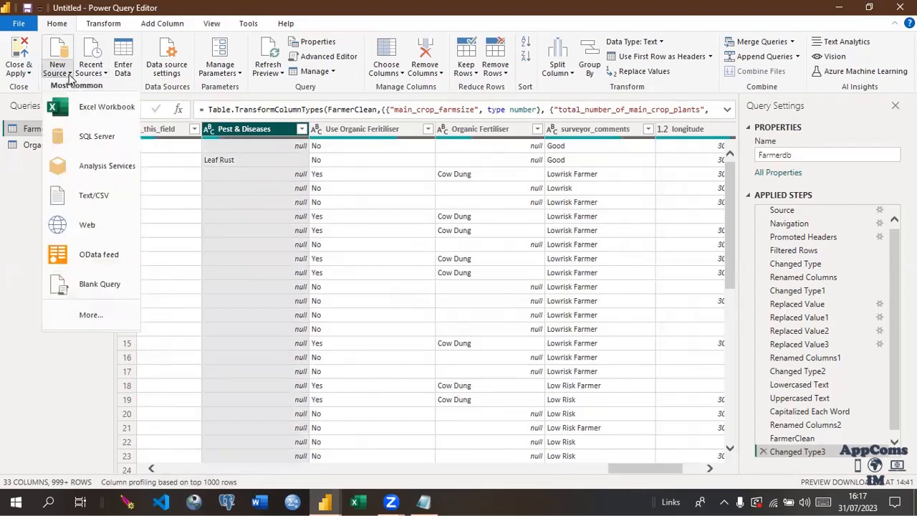
left_click(97, 285)
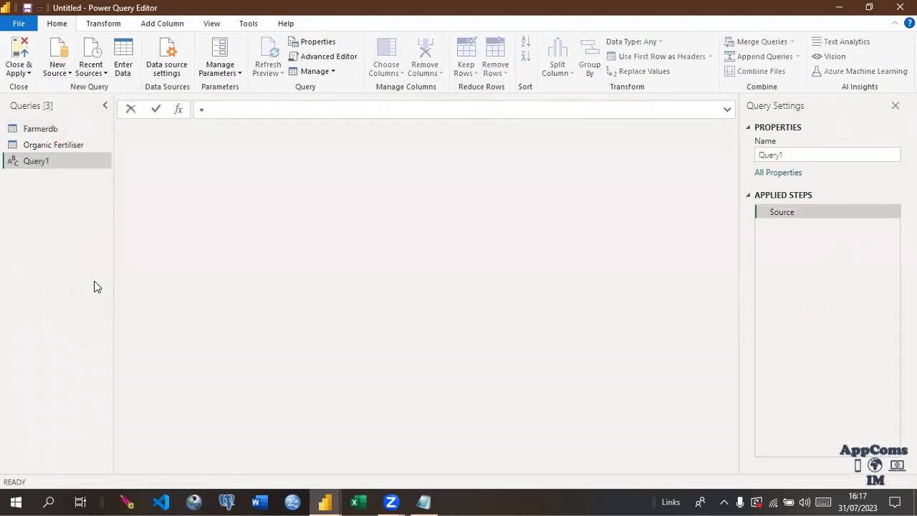
type("Farmer")
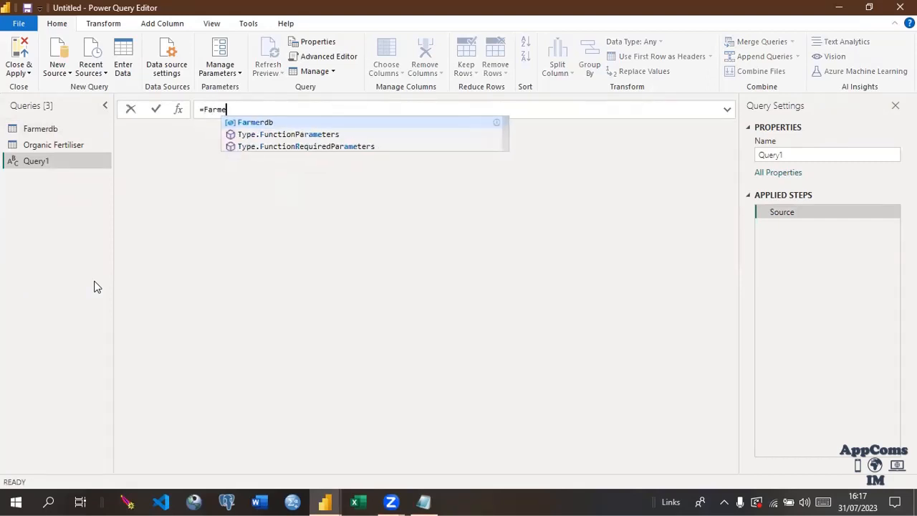
left_click(259, 122)
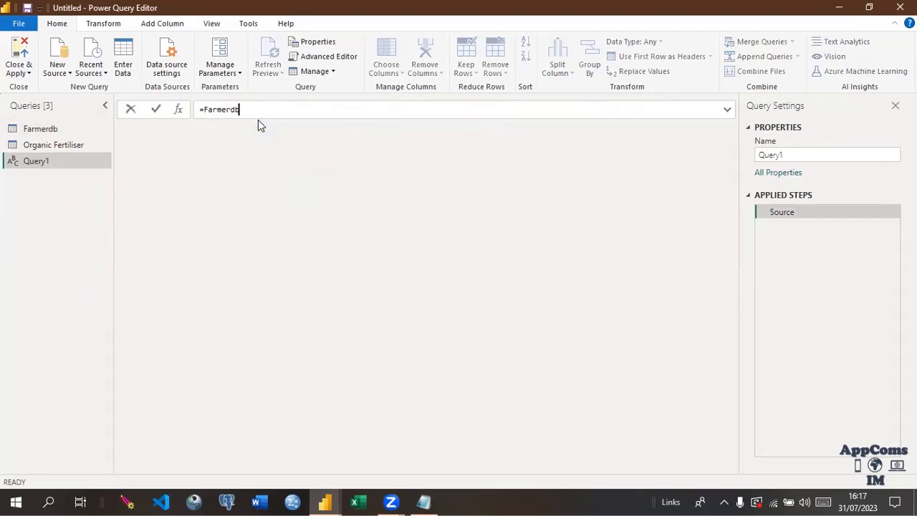
left_click(157, 108)
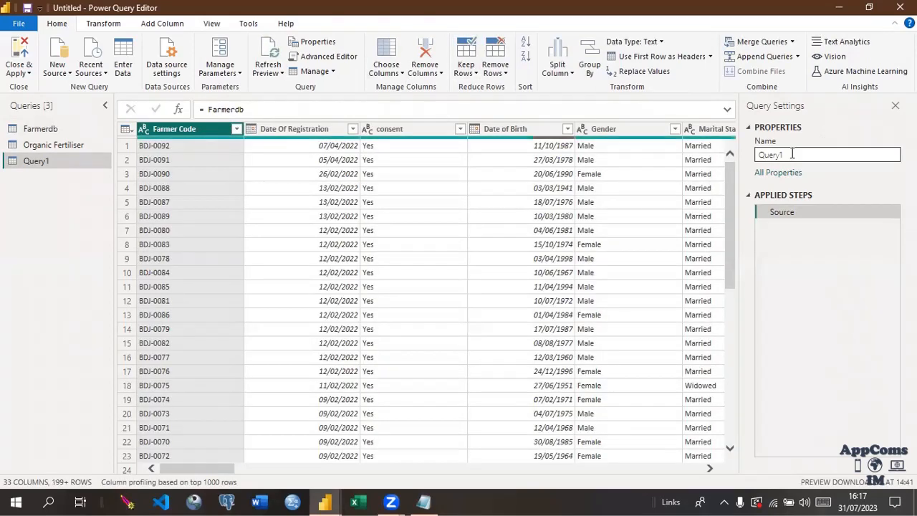
- Rename the new query as Pest and Diseases
left_click_drag(792, 155, 746, 159)
type("Pest and")
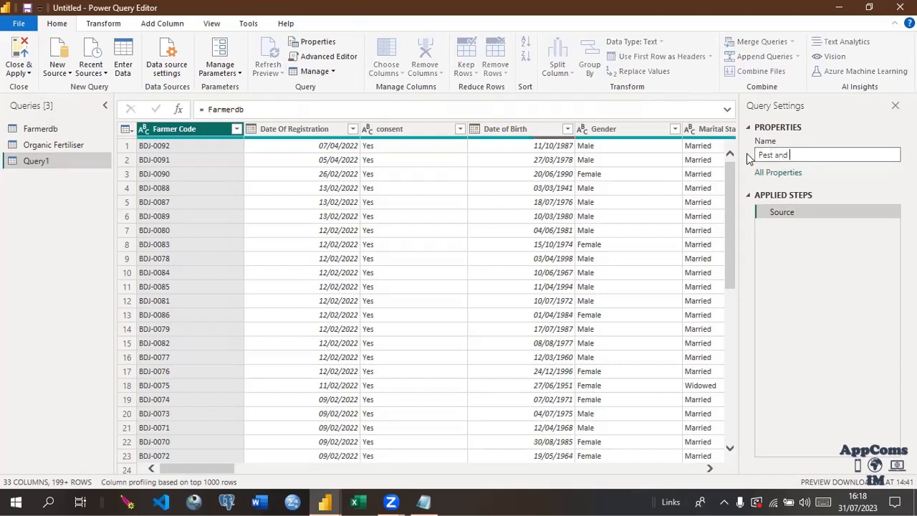
type(" Diseases")
key("Return")
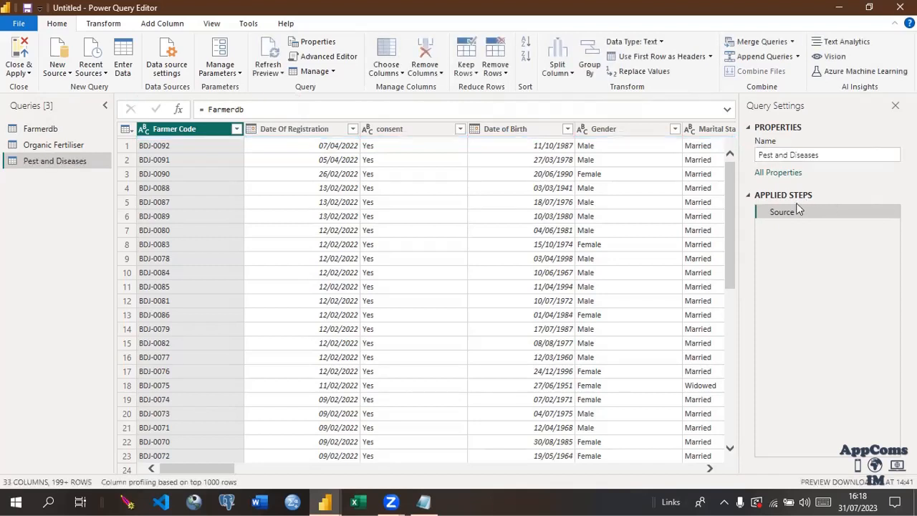
- Insert a custom step after Source and begin its formula with Table.SelectColumns, using Source as the table argument
right_click(792, 208)
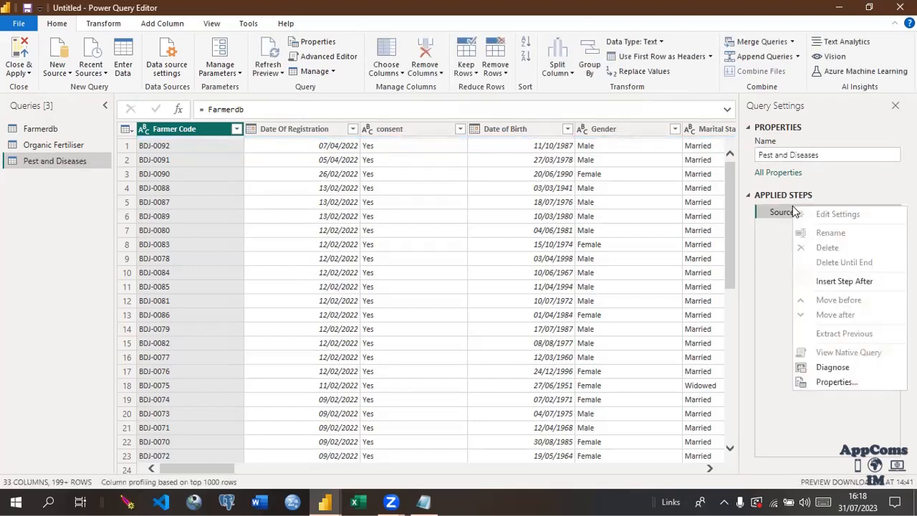
left_click(845, 281)
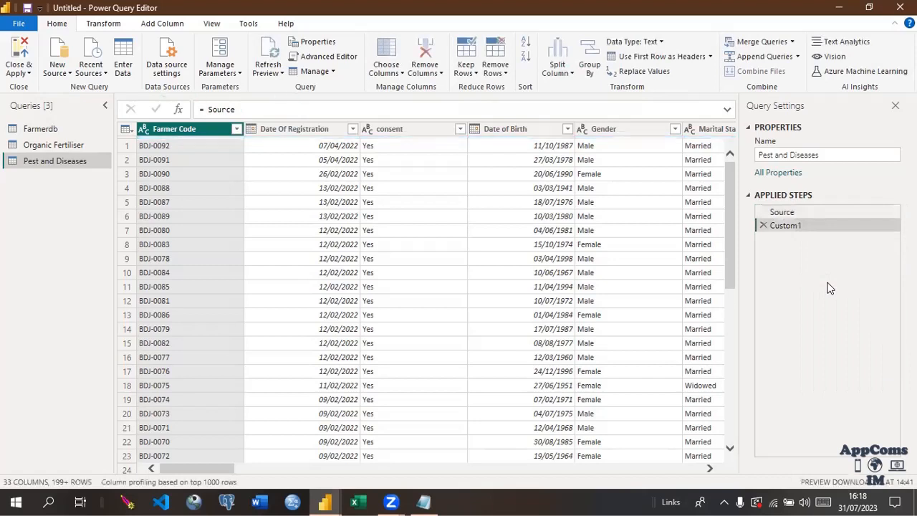
left_click(276, 107)
key("BackSpace")
key("BackSpace")
key("BackSpace")
key("BackSpace")
key("BackSpace")
key("BackSpace")
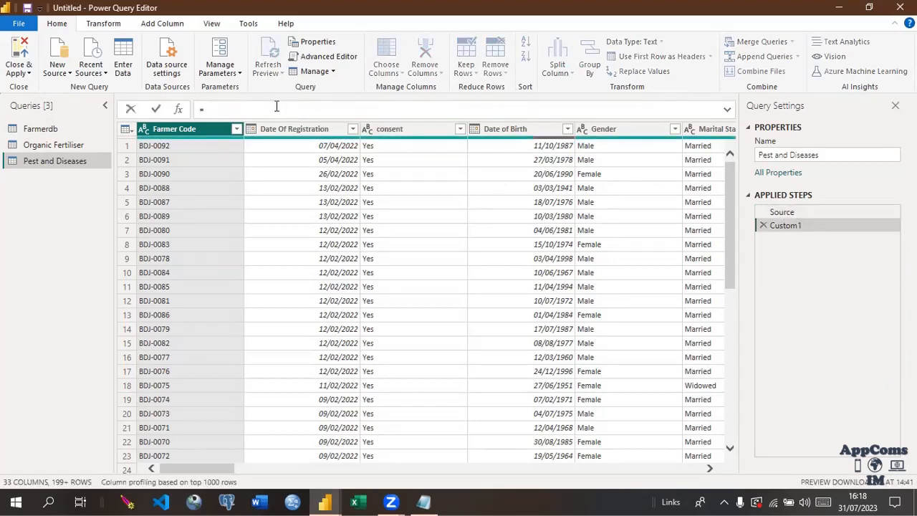
type("Table")
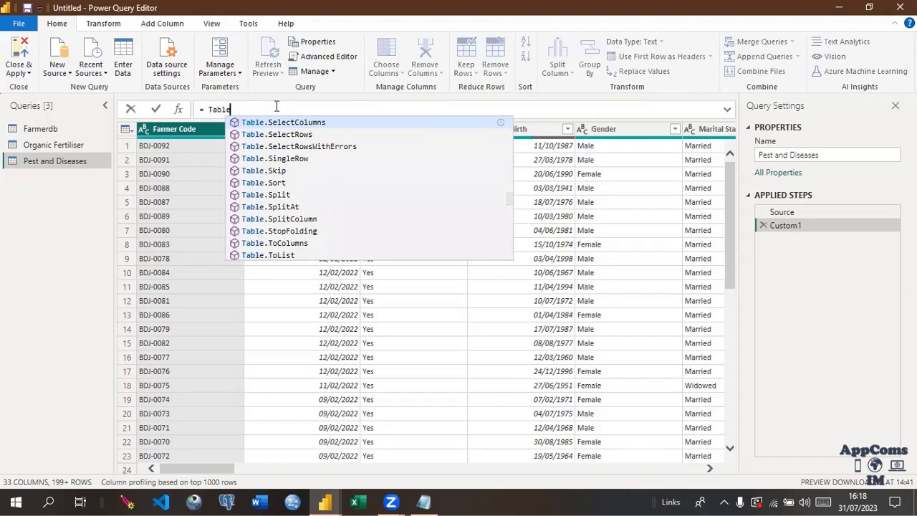
left_click(286, 125)
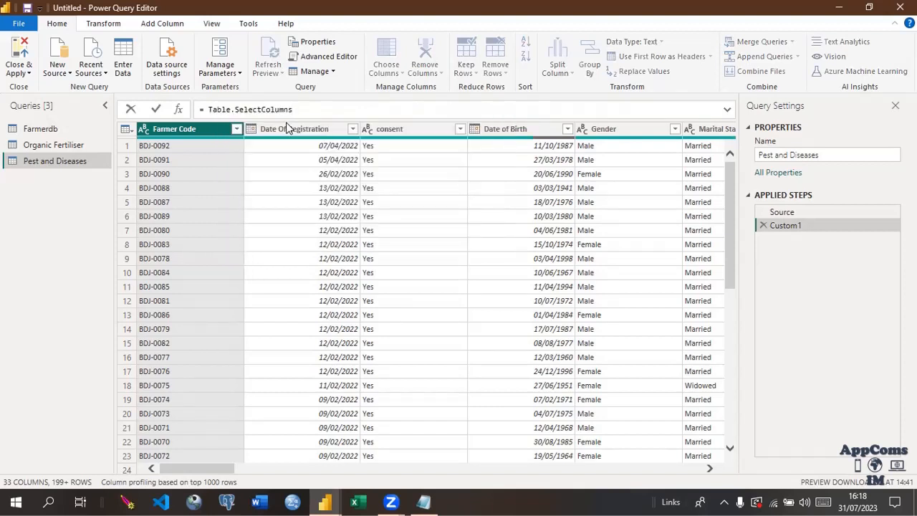
type("(")
type("Source")
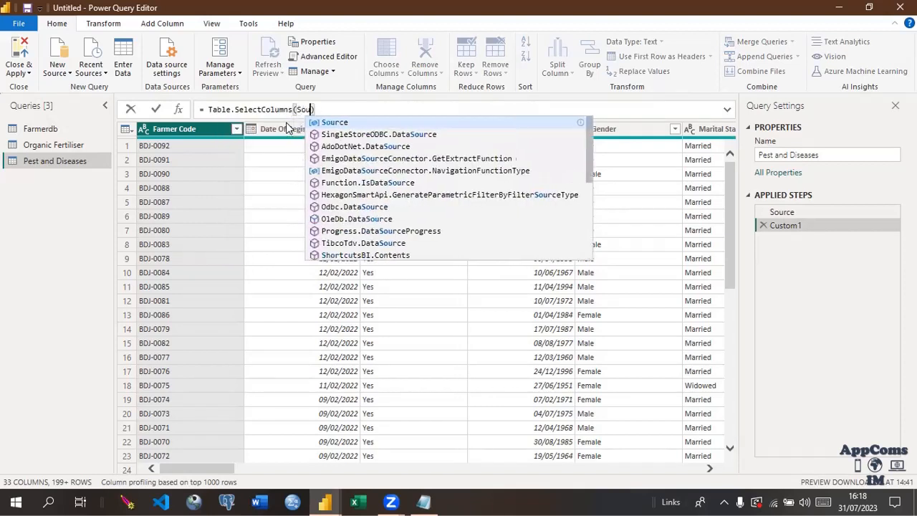
type(", ")
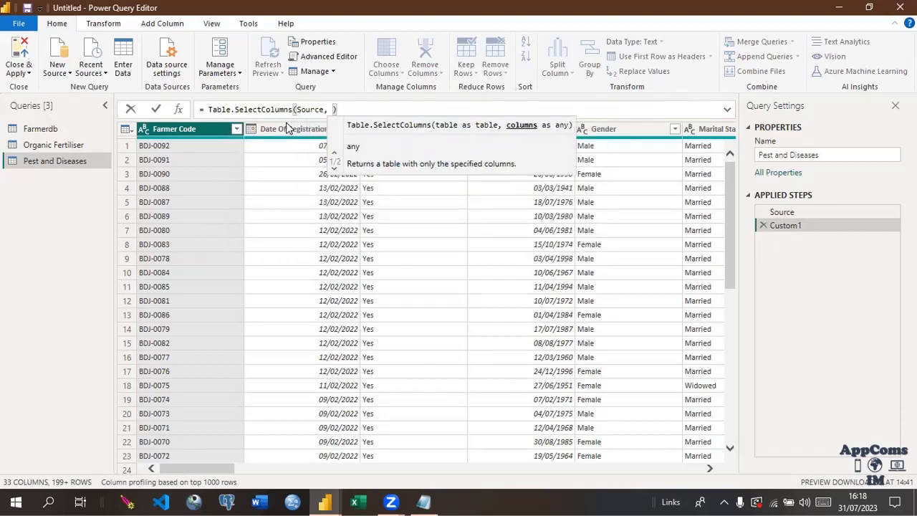
- Complete the Table.SelectColumns formula with the column list {"Farmer Code", "Pest & Diseases"} and apply it
type("{")
key("Left")
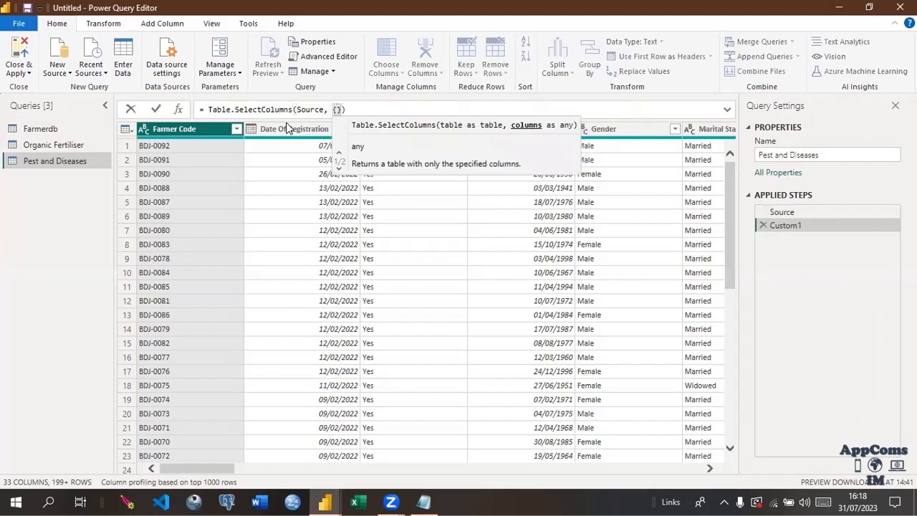
type("\"")
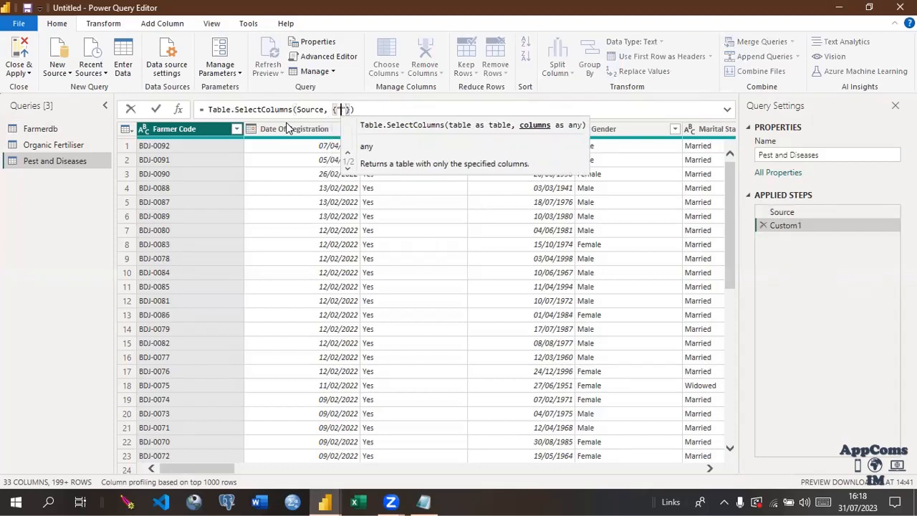
type("Farmer ")
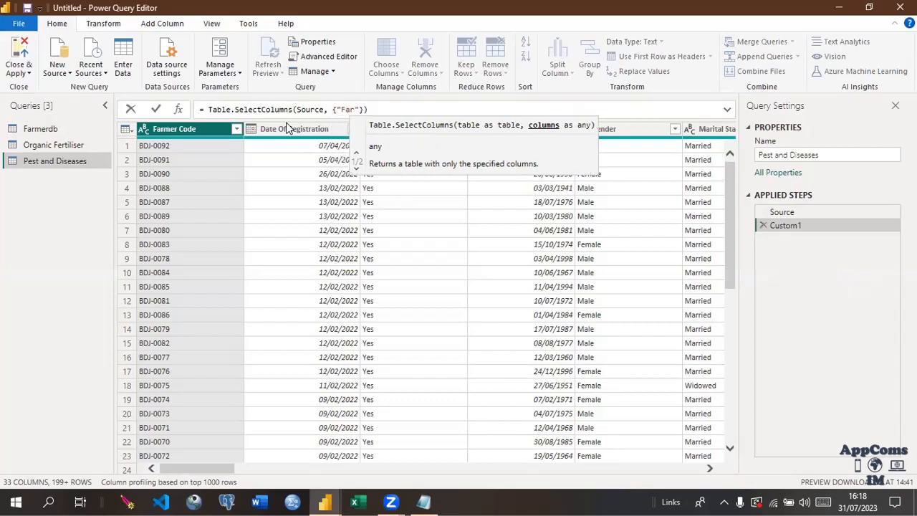
type("Code")
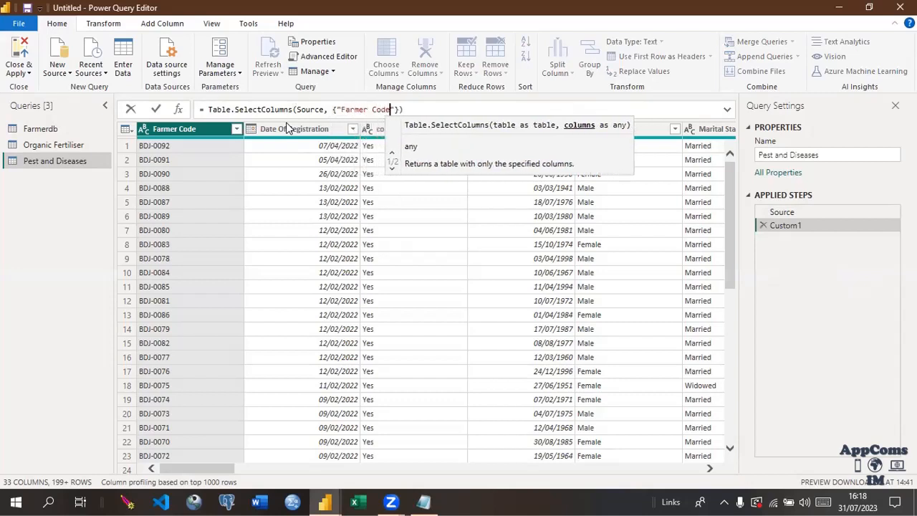
type("\", ")
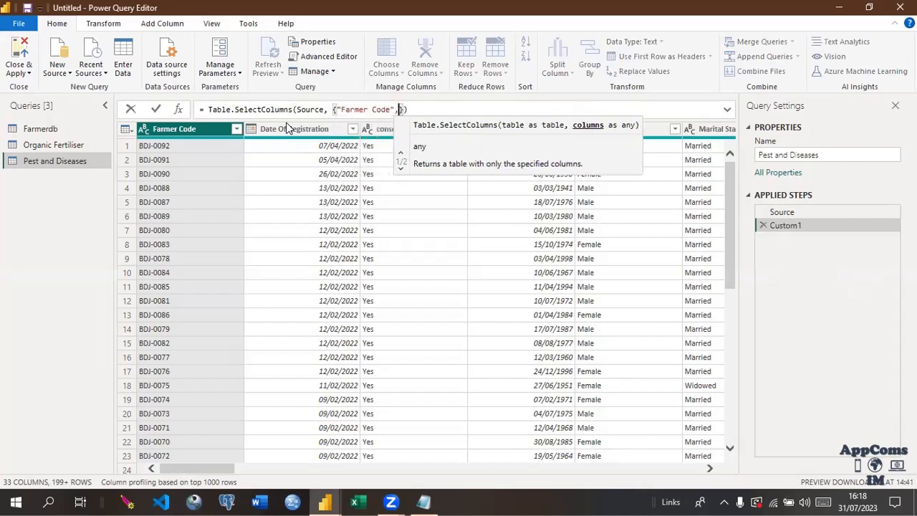
type("\"")
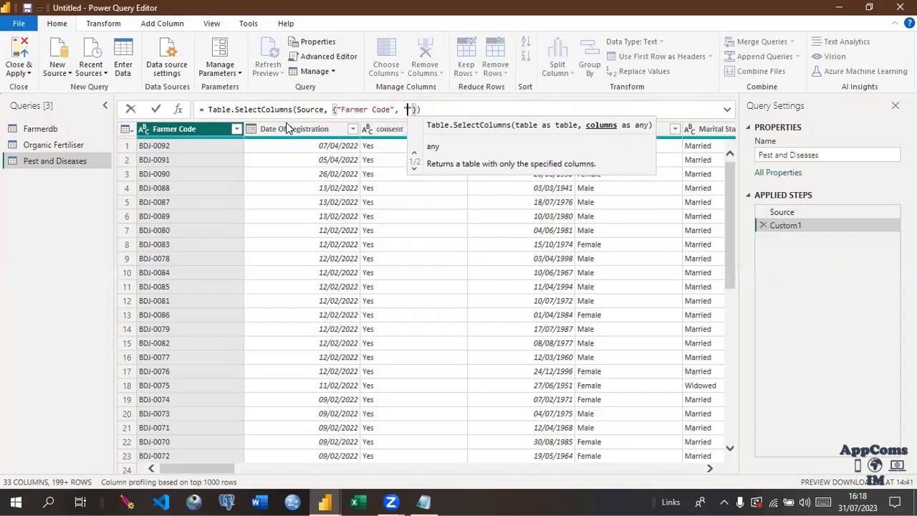
type("Pe")
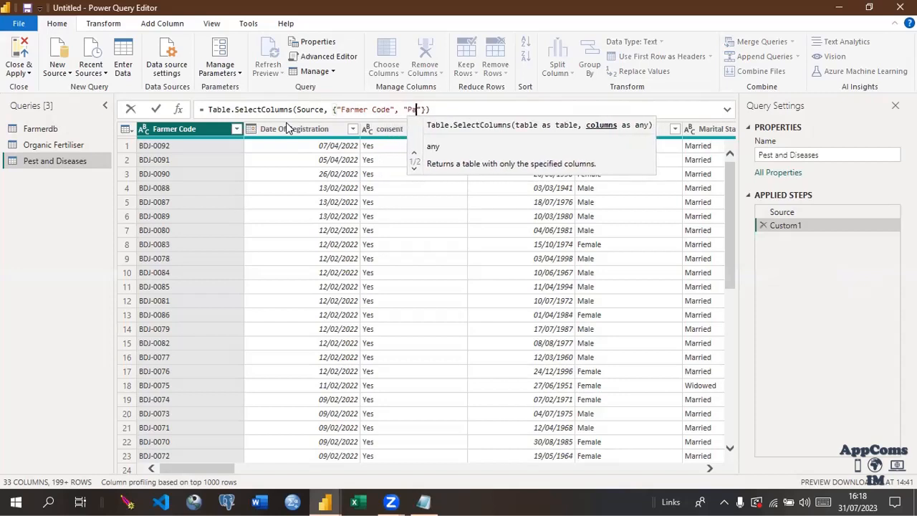
type("st & ")
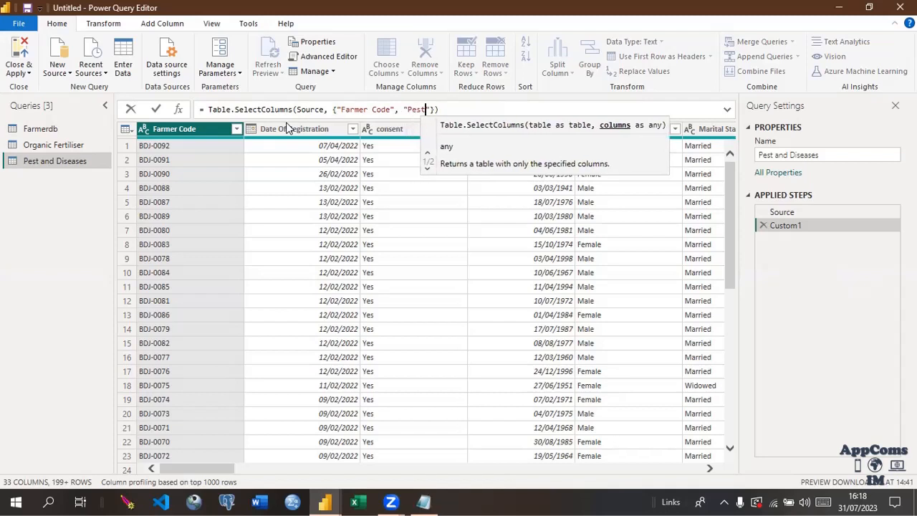
type("Diseases")
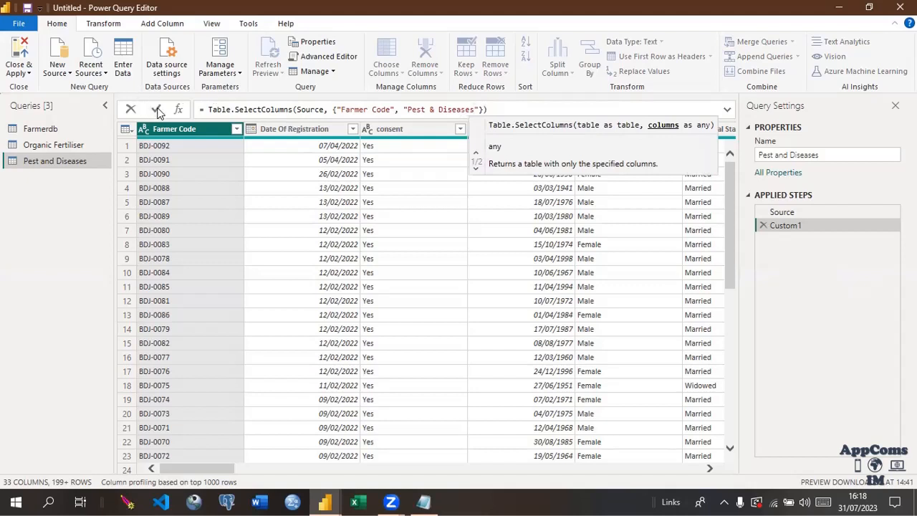
left_click(157, 111)
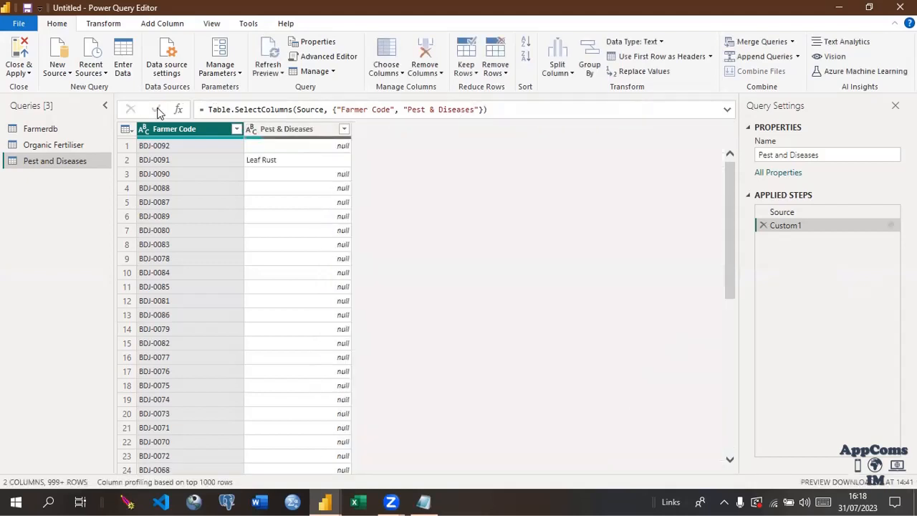
- Check the distinct values of the Pest & Diseases column and split it at each occurrence of a comma
left_click(344, 129)
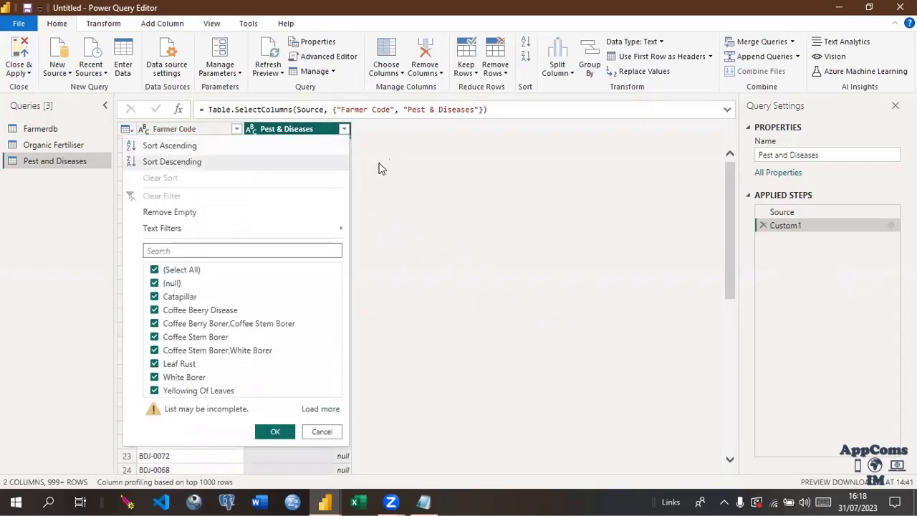
left_click(422, 162)
right_click(303, 134)
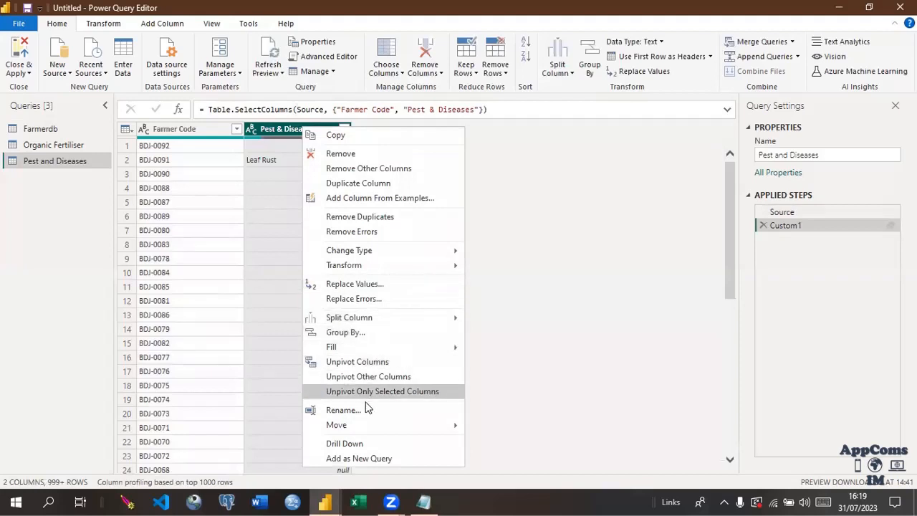
mouse_move(375, 319)
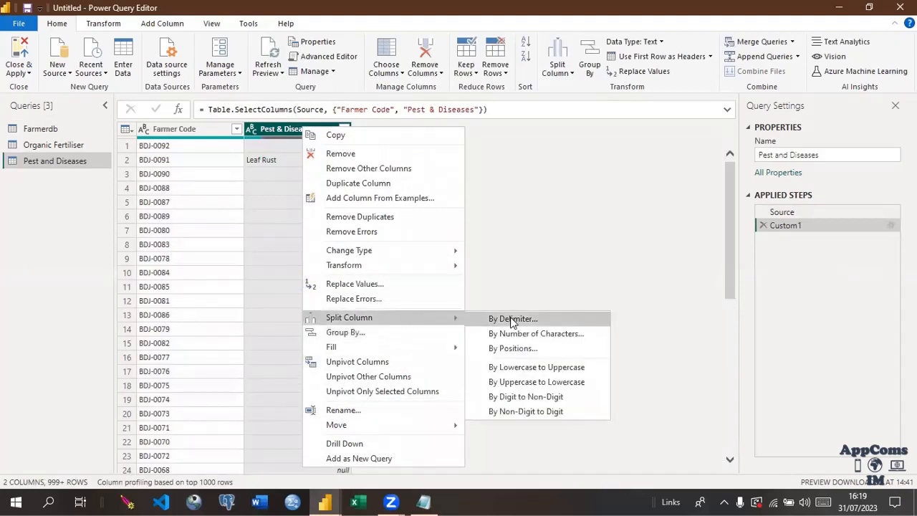
left_click(509, 319)
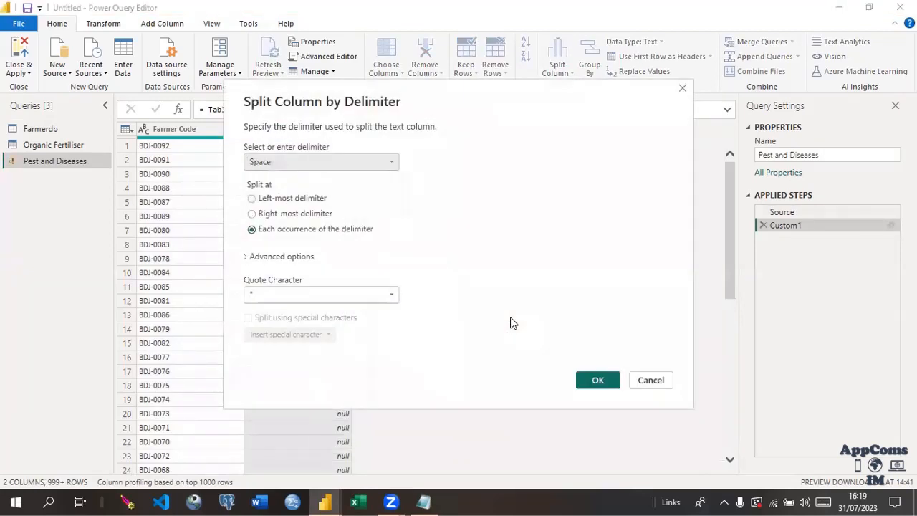
left_click(385, 167)
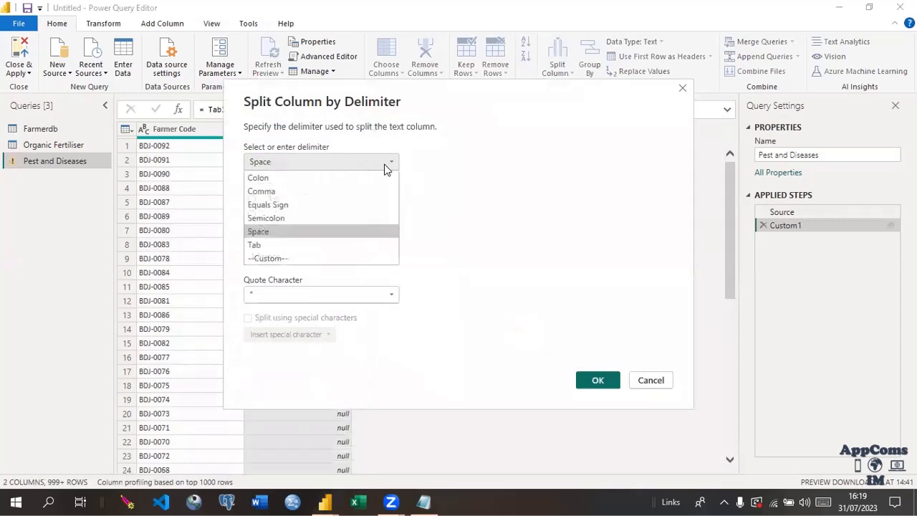
left_click(285, 192)
left_click(599, 382)
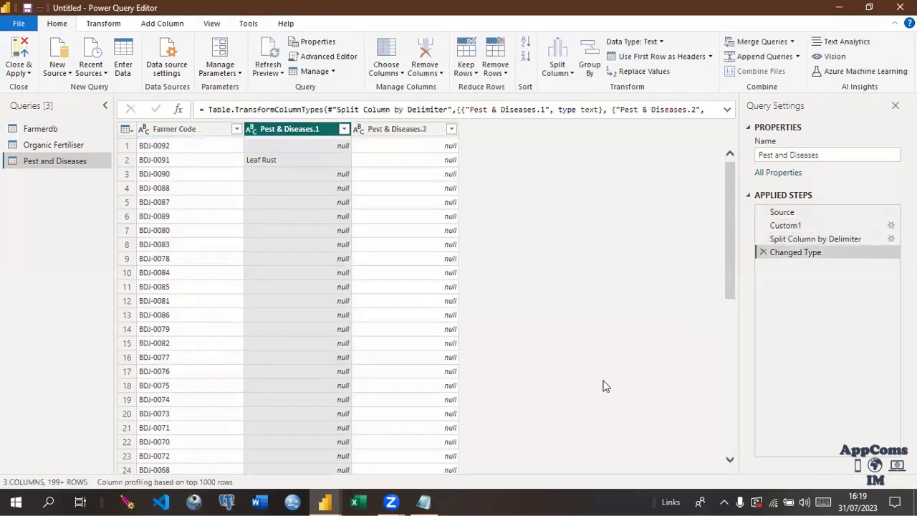
- Delete the Changed Type and Split Column by Delimiter steps from the Pest and Diseases query
left_click(191, 130)
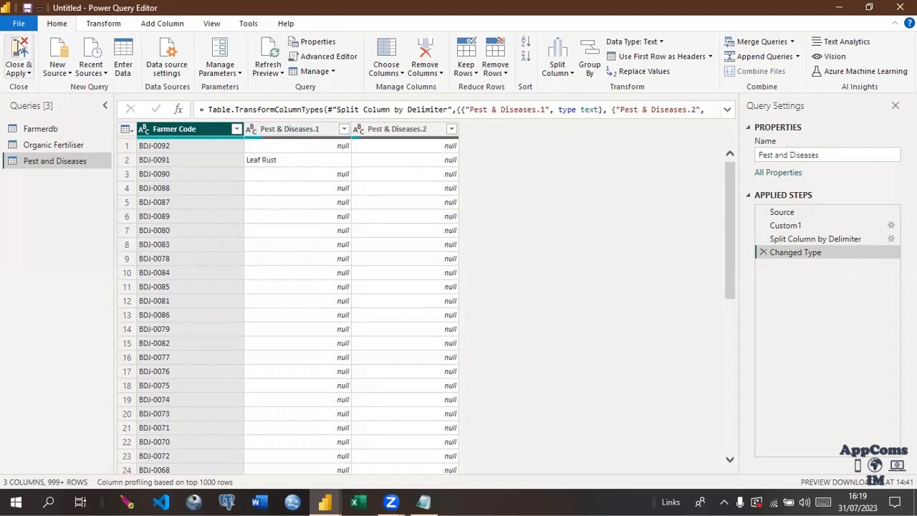
left_click(763, 252)
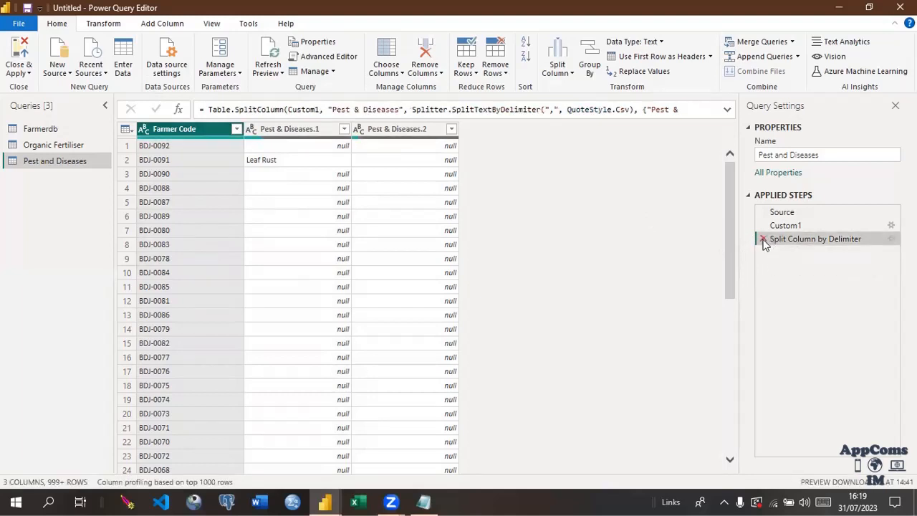
left_click(764, 241)
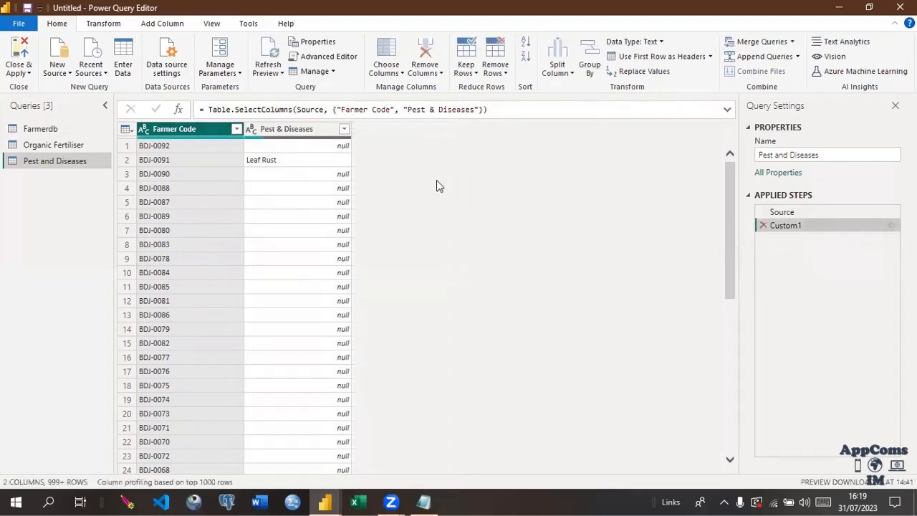
- Duplicate the Pest & Diseases column and rename the copy as Pest & Disease
left_click(312, 130)
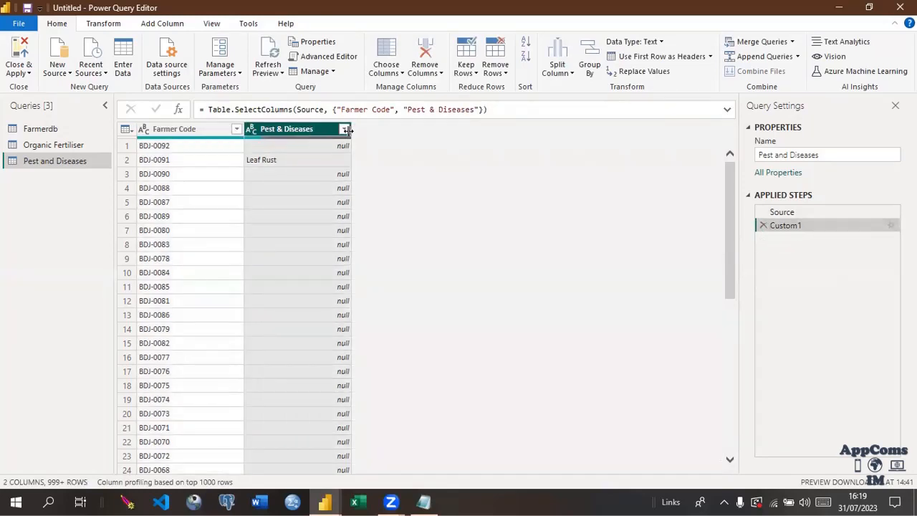
left_click(344, 130)
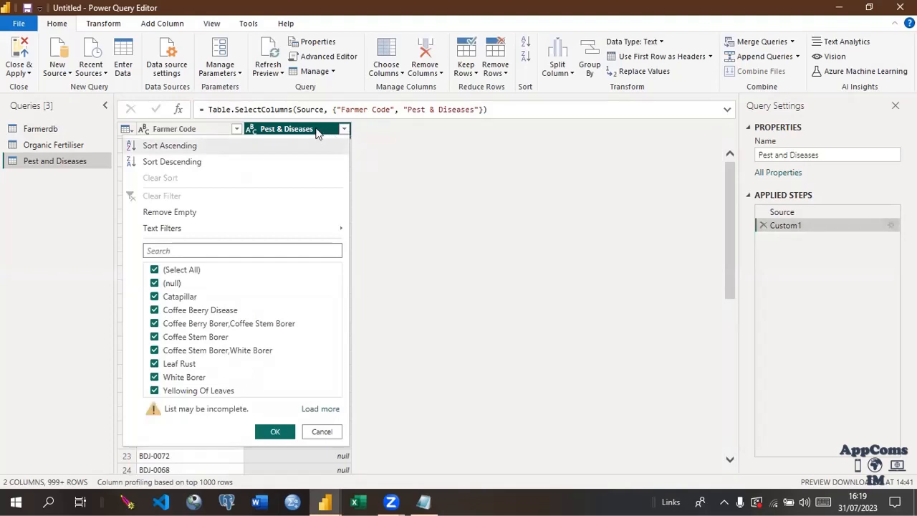
left_click(317, 130)
right_click(317, 129)
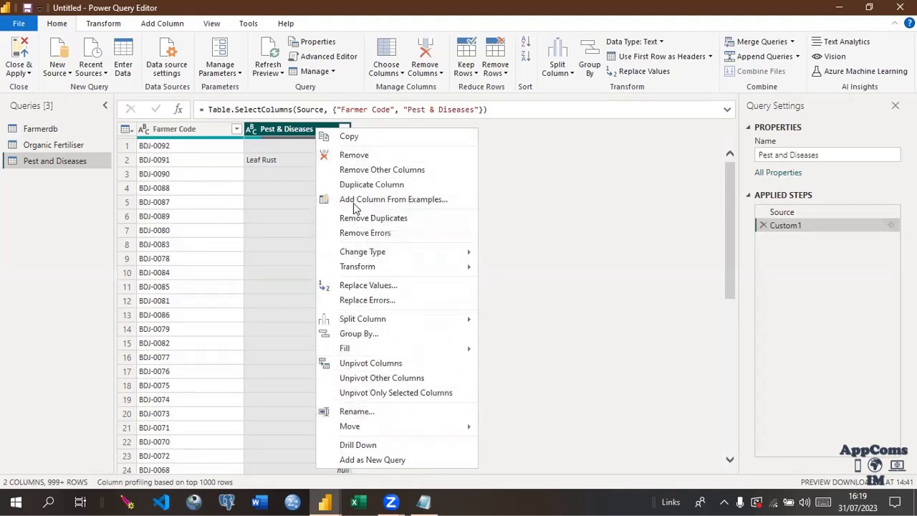
left_click(355, 185)
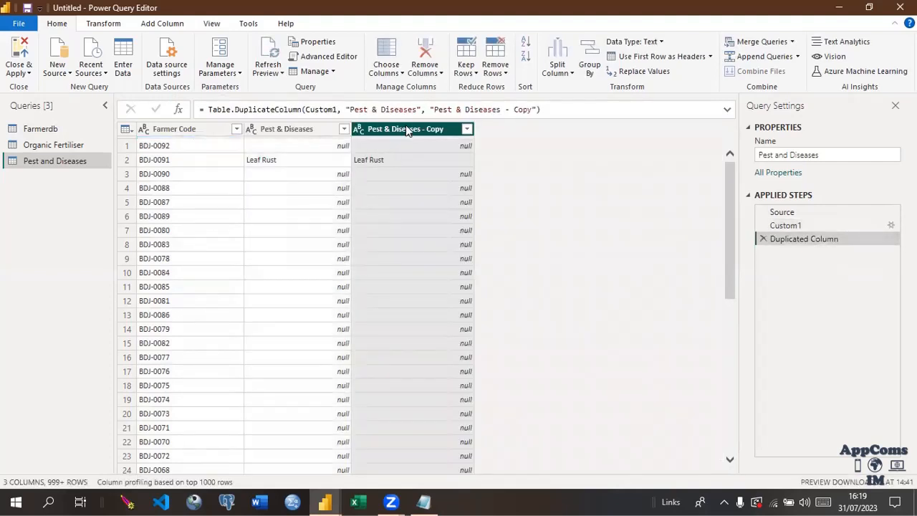
double_click(449, 129)
left_click(449, 129)
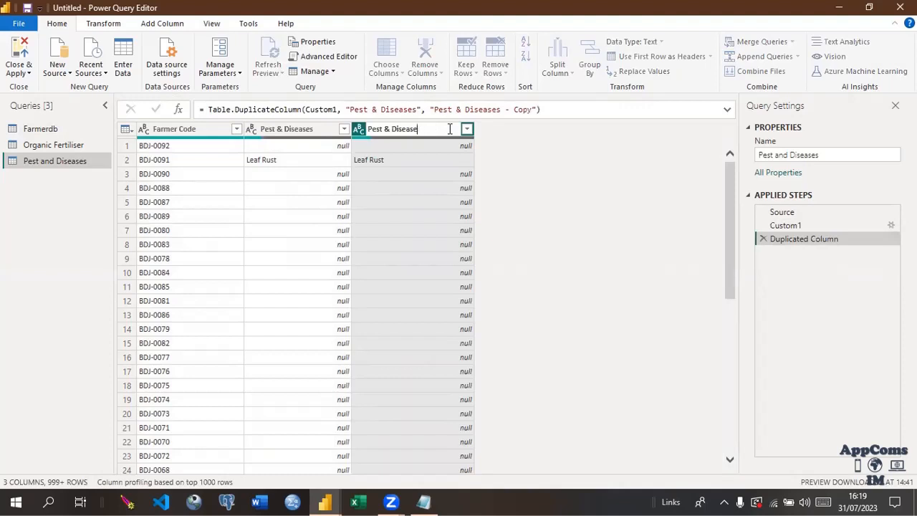
key("Return")
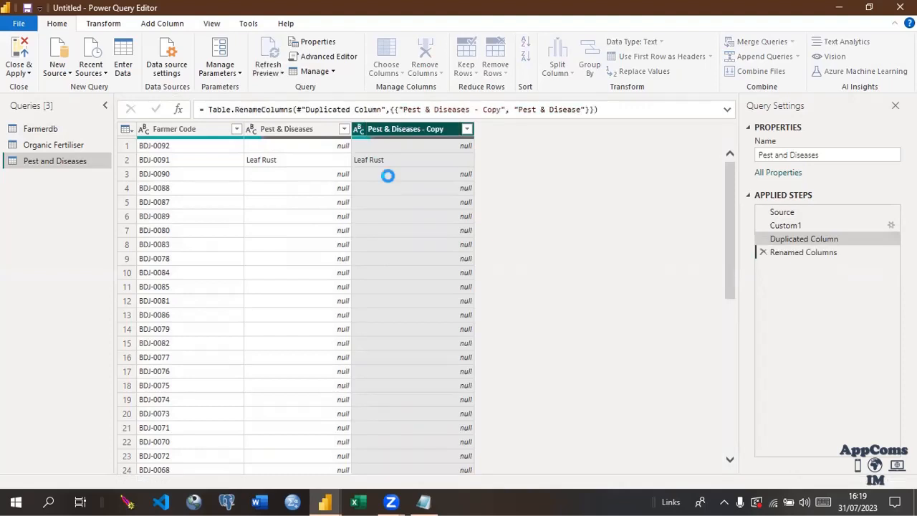
- Split the Pest & Disease column by delimiter at each occurrence of a space
right_click(405, 134)
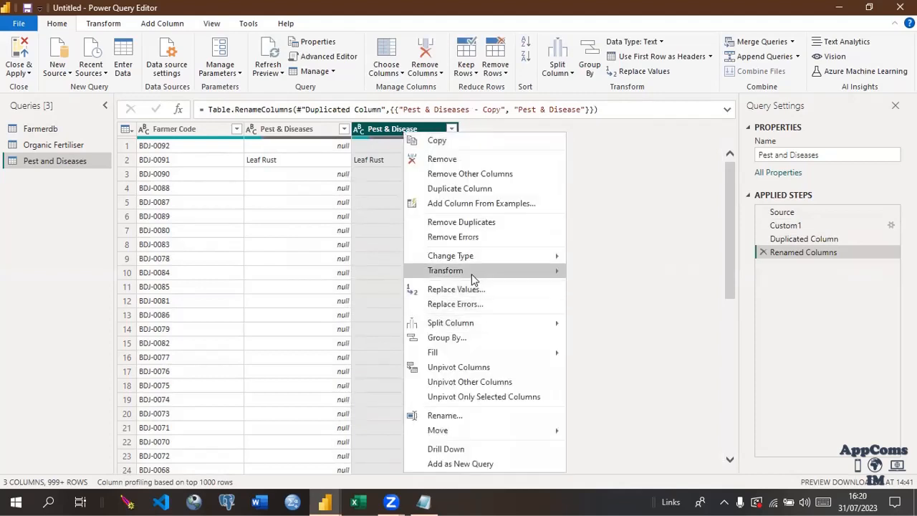
mouse_move(555, 324)
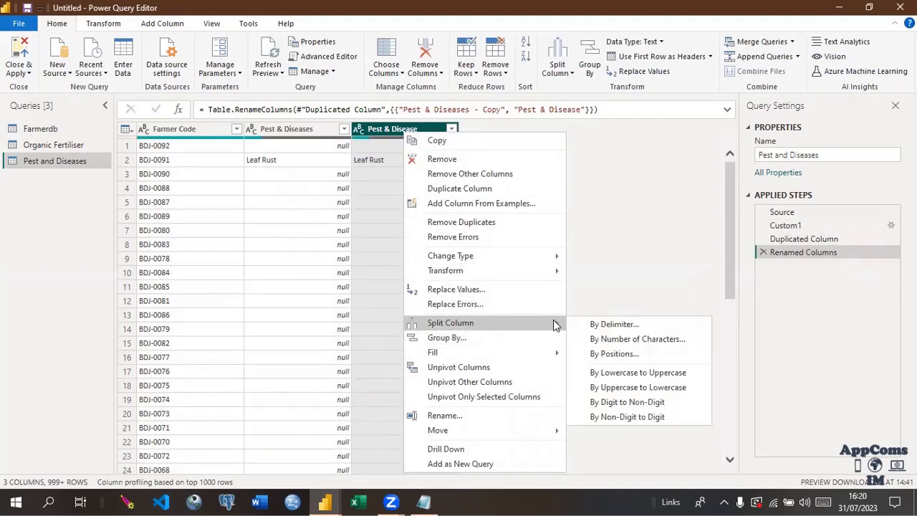
left_click(614, 324)
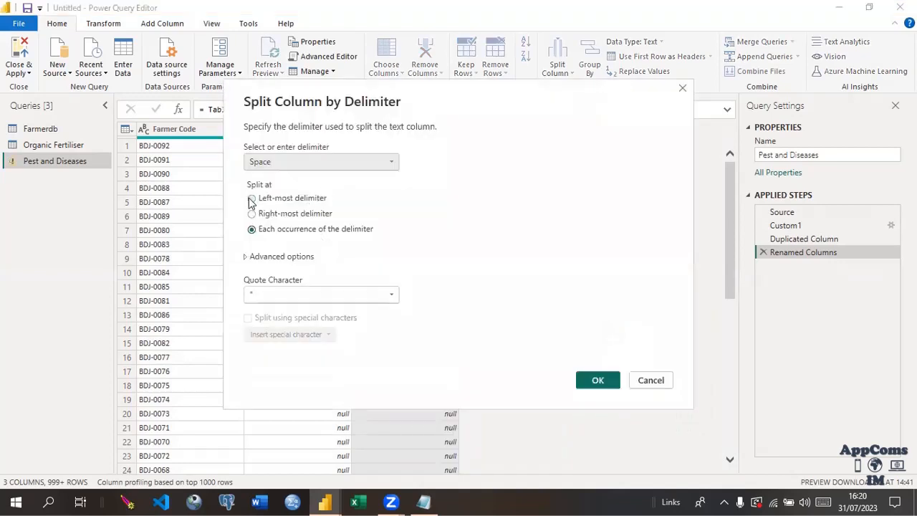
left_click(363, 164)
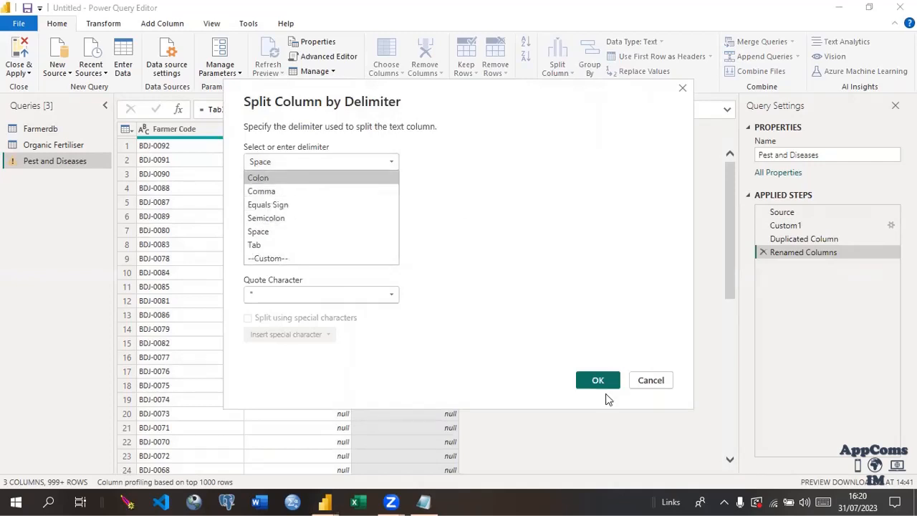
left_click(592, 381)
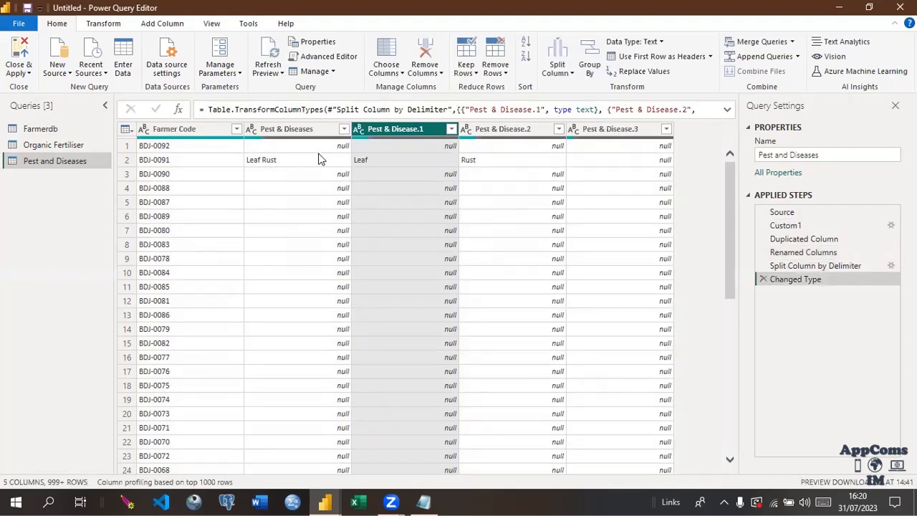
- Unpivot all columns other than Farmer Code and Pest & Diseases, and check the distinct values of the Attribute column
left_click(294, 132)
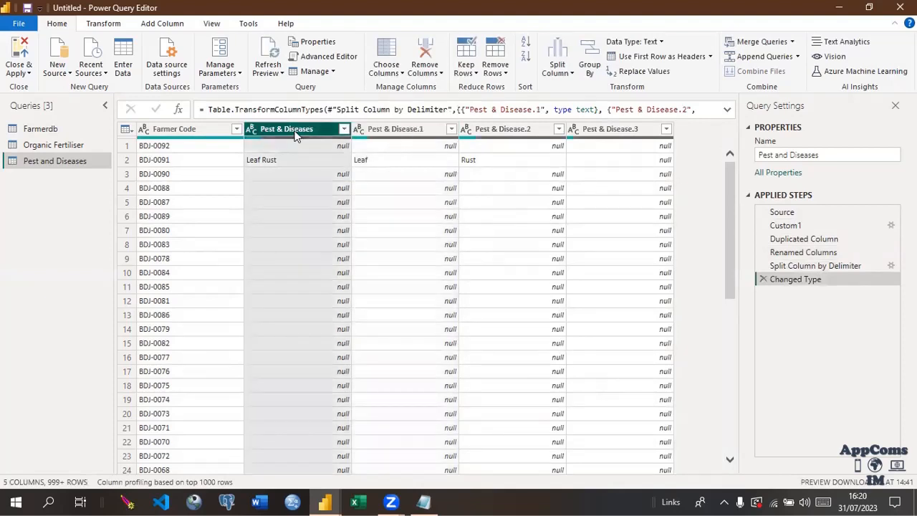
left_click(215, 130, "ctrl")
right_click(213, 132)
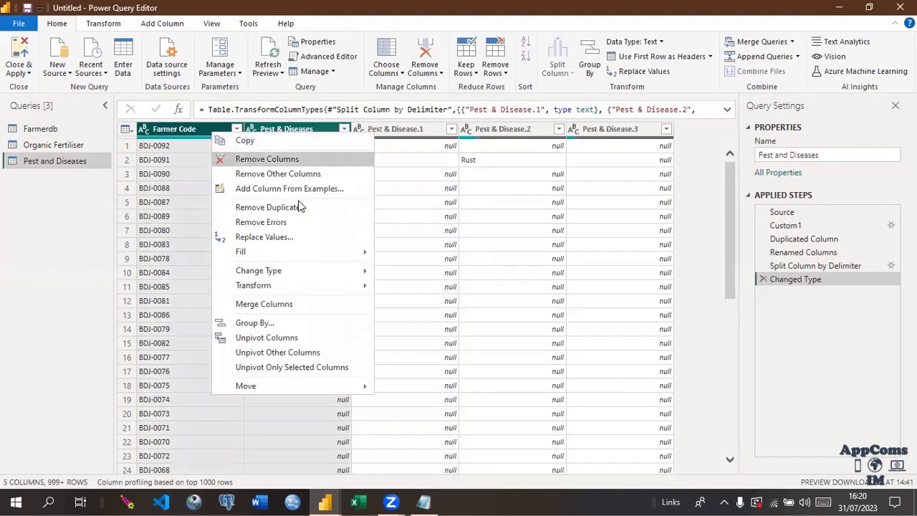
left_click(289, 352)
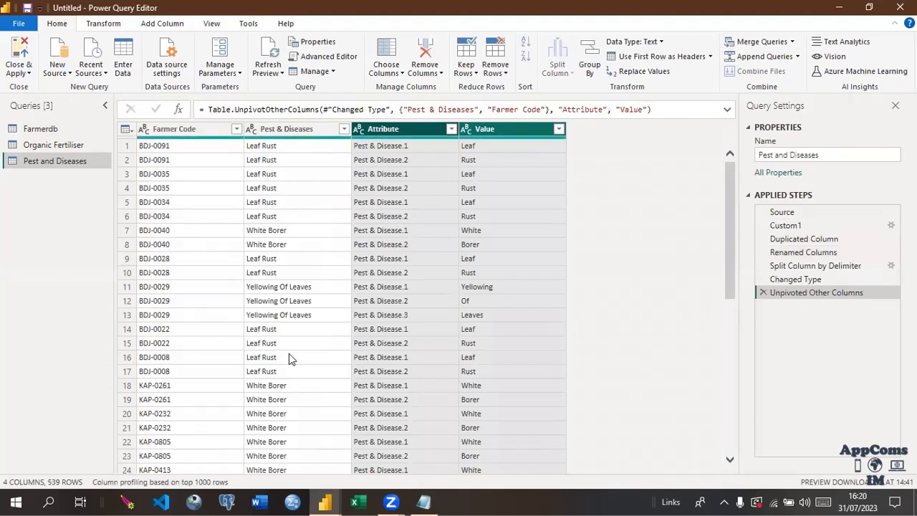
left_click(451, 130)
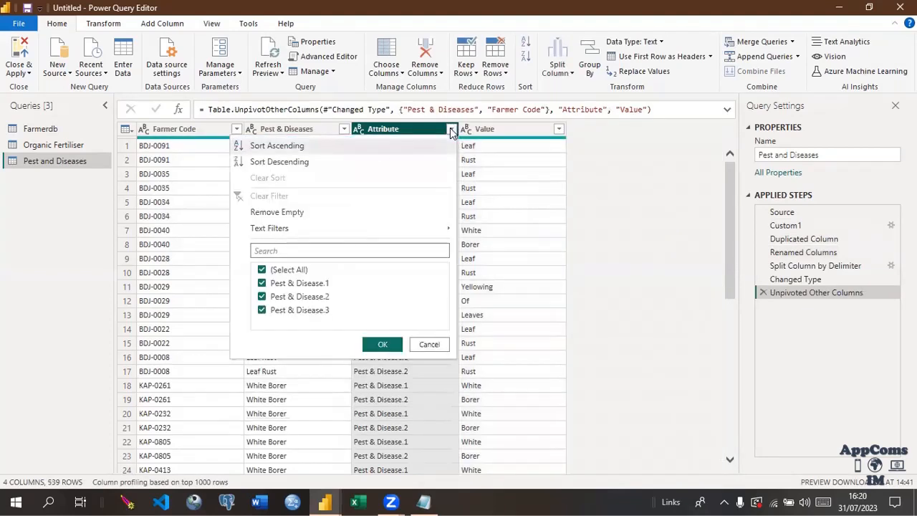
left_click(452, 131)
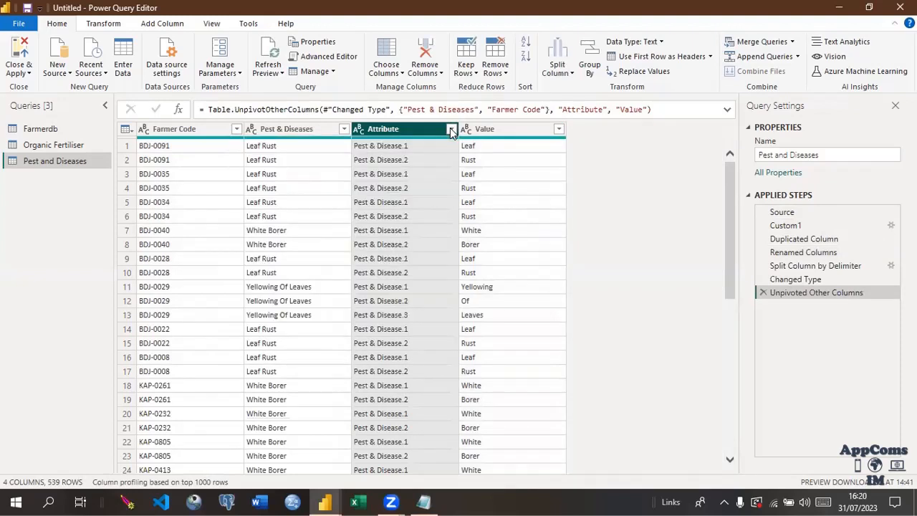
- Check the Pest & Disease.3 values at the Split Column by Delimiter step and delete that step from the query
left_click(790, 280)
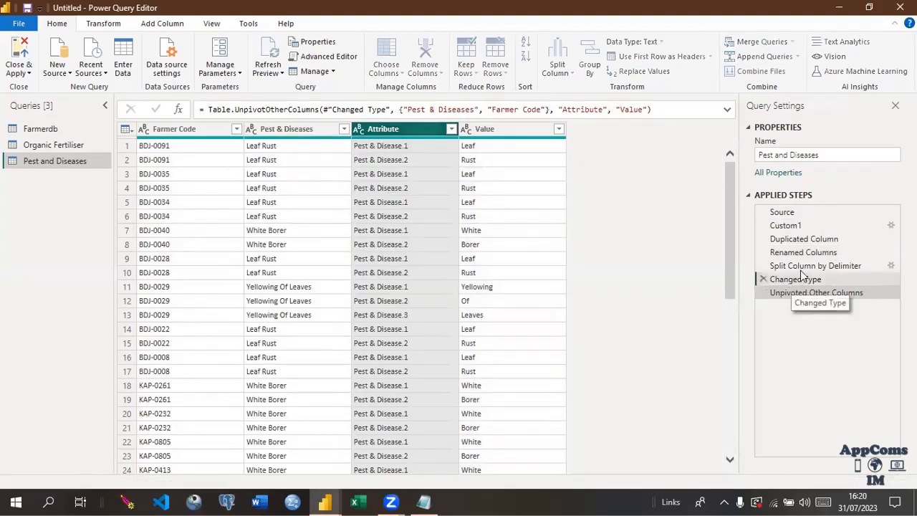
left_click(803, 266)
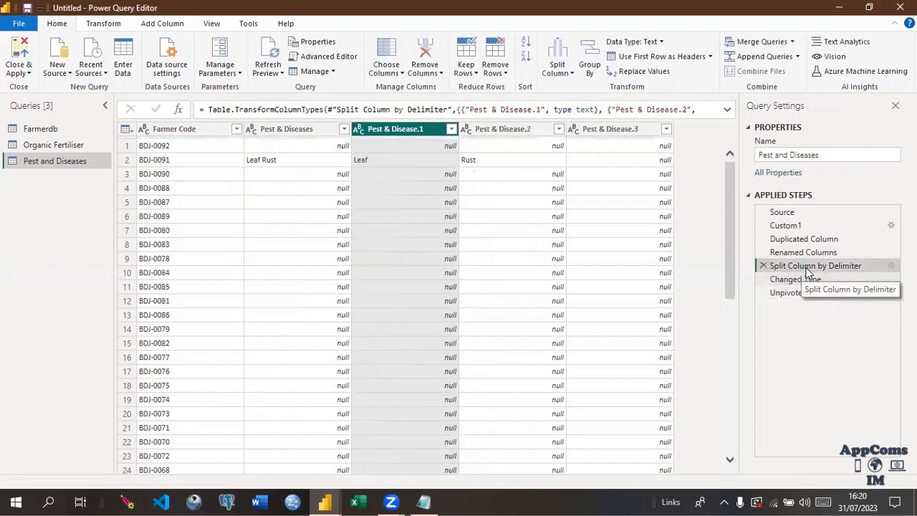
left_click(666, 129)
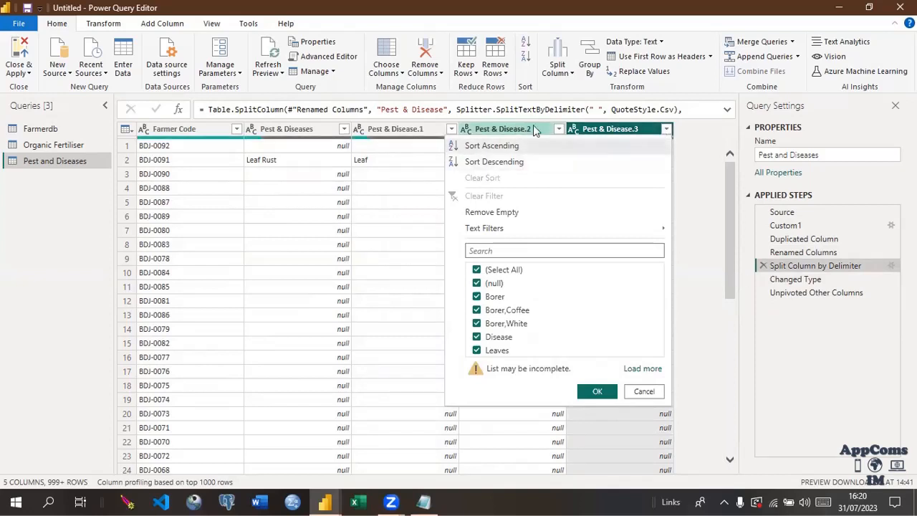
left_click(763, 266)
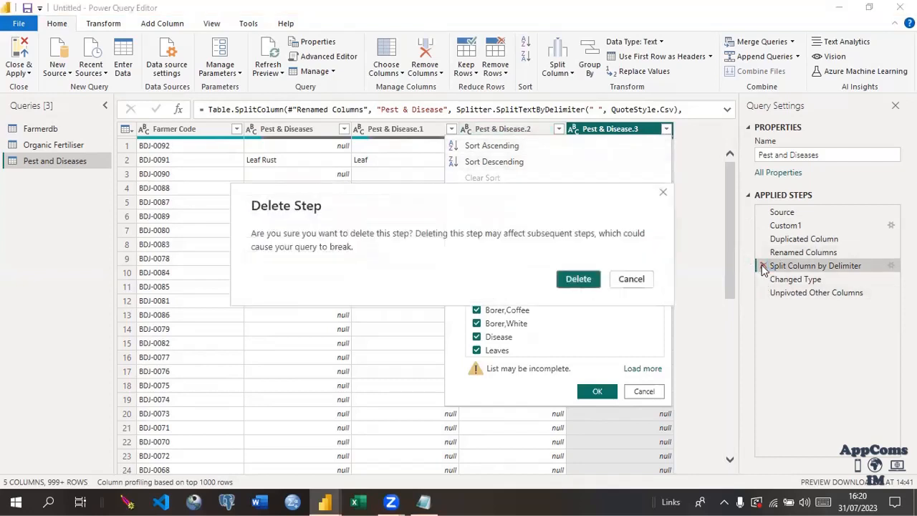
left_click(578, 279)
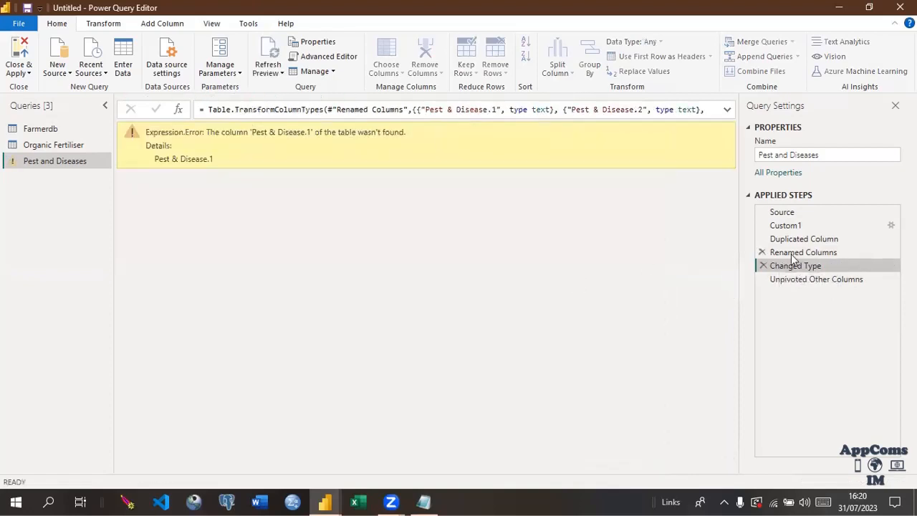
- Insert a split of the Pest & Disease column at each comma after the Renamed Columns step, and check the resulting columns' distinct values
left_click(785, 254)
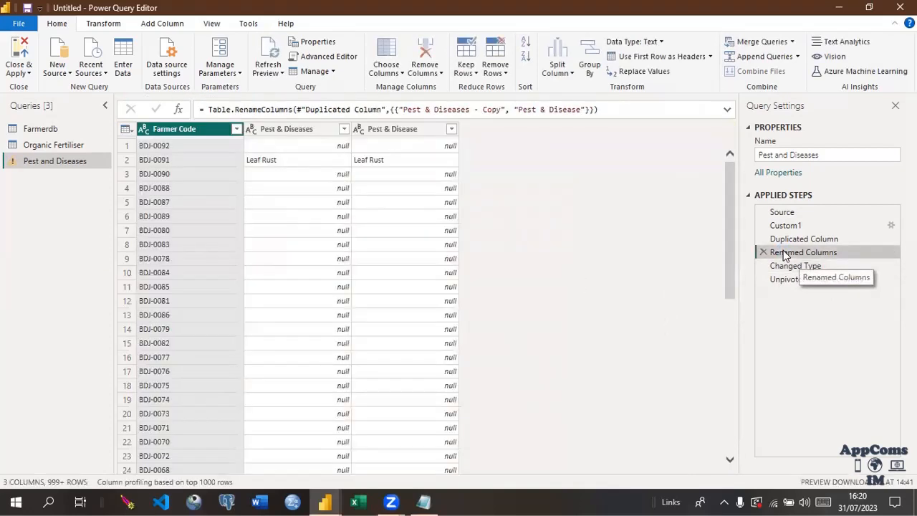
left_click(408, 131)
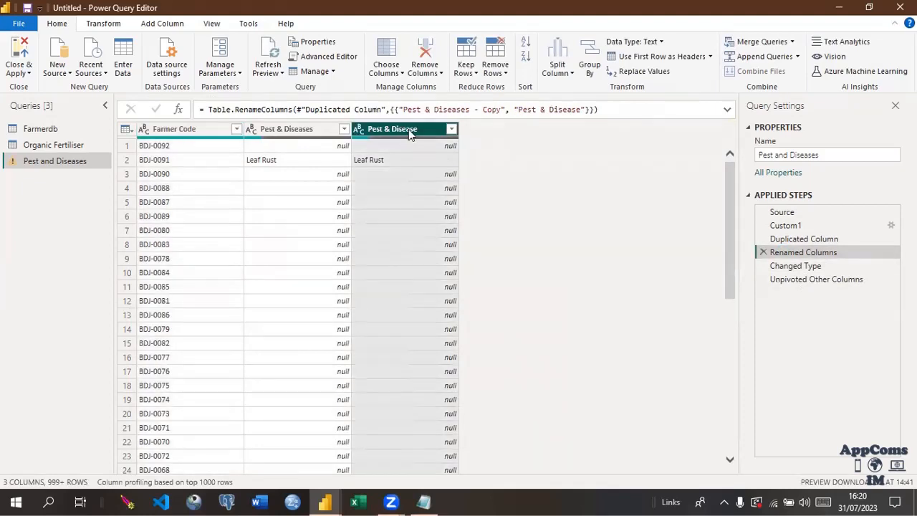
right_click(410, 135)
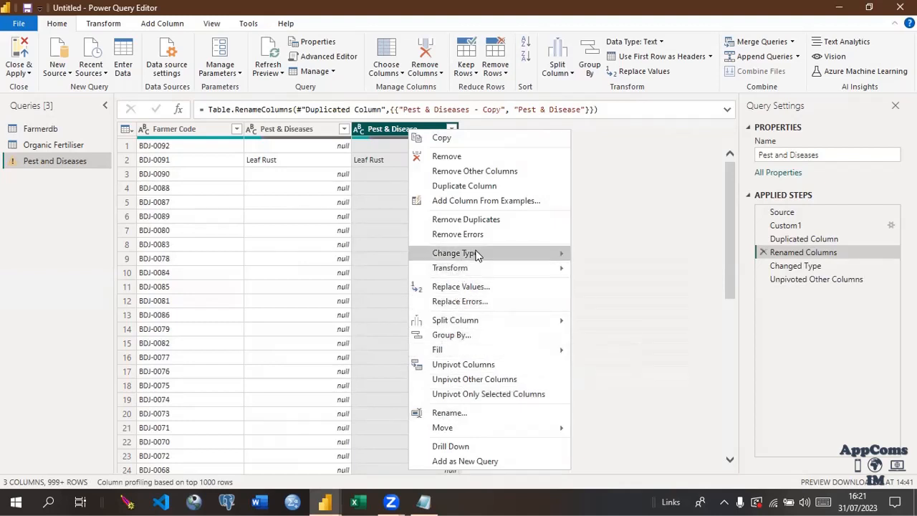
mouse_move(477, 326)
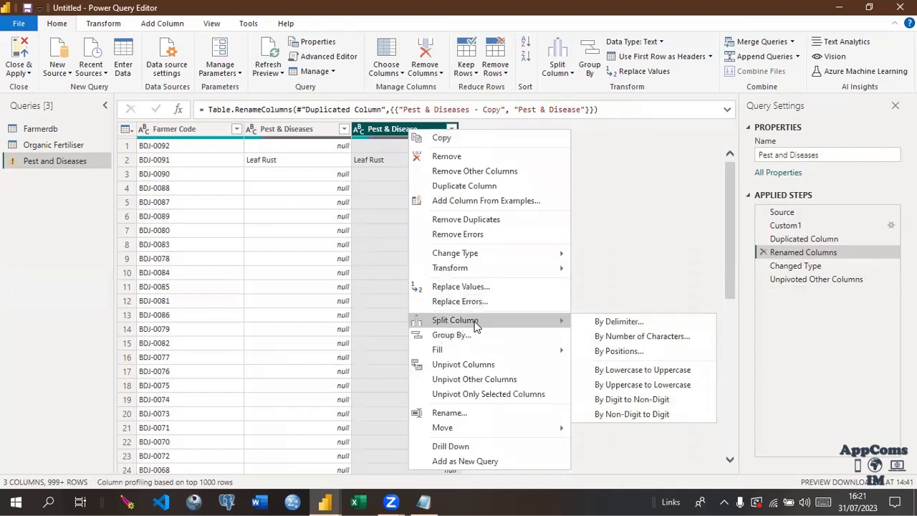
left_click(621, 321)
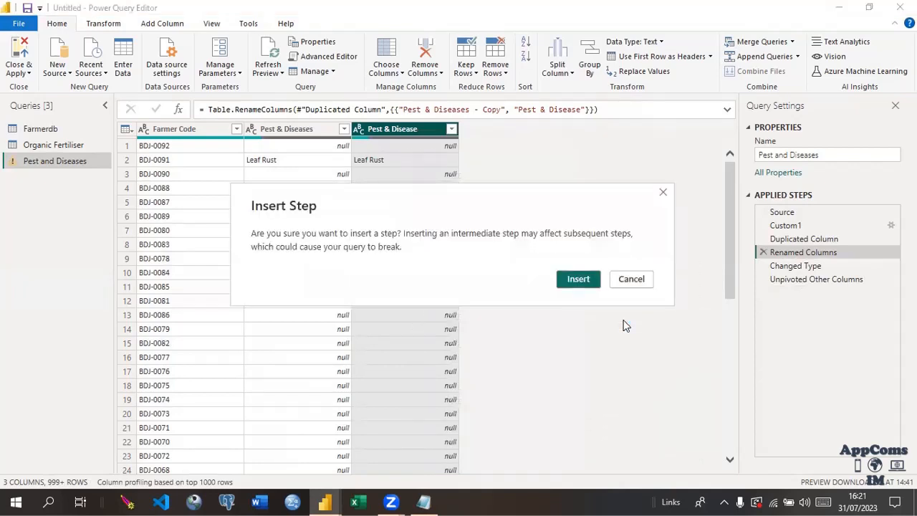
left_click(579, 279)
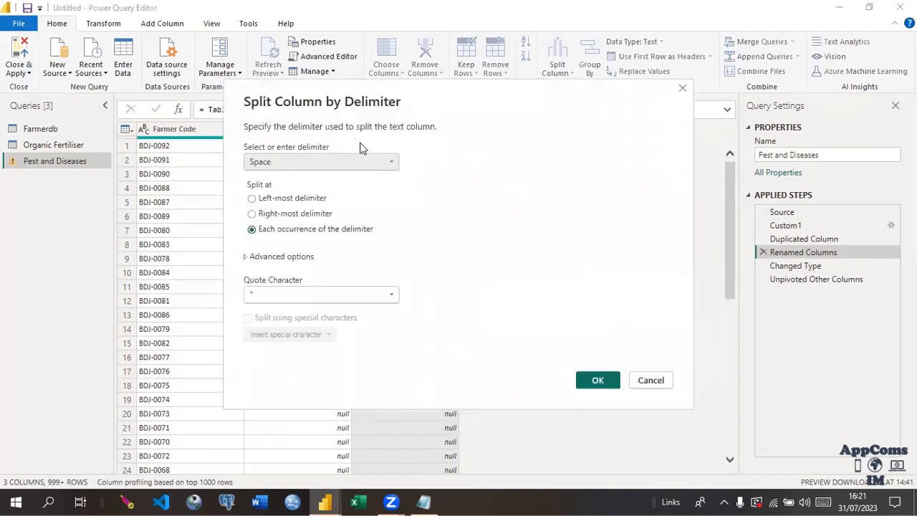
left_click(384, 162)
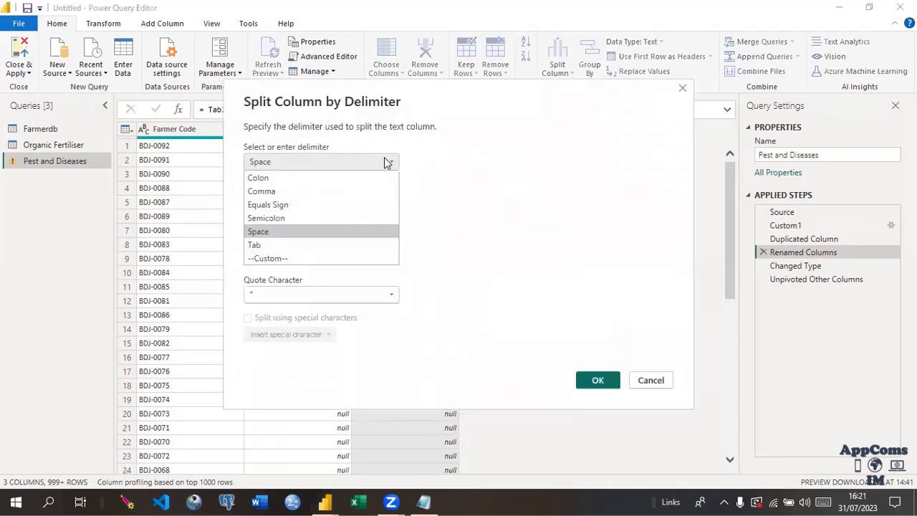
left_click(274, 192)
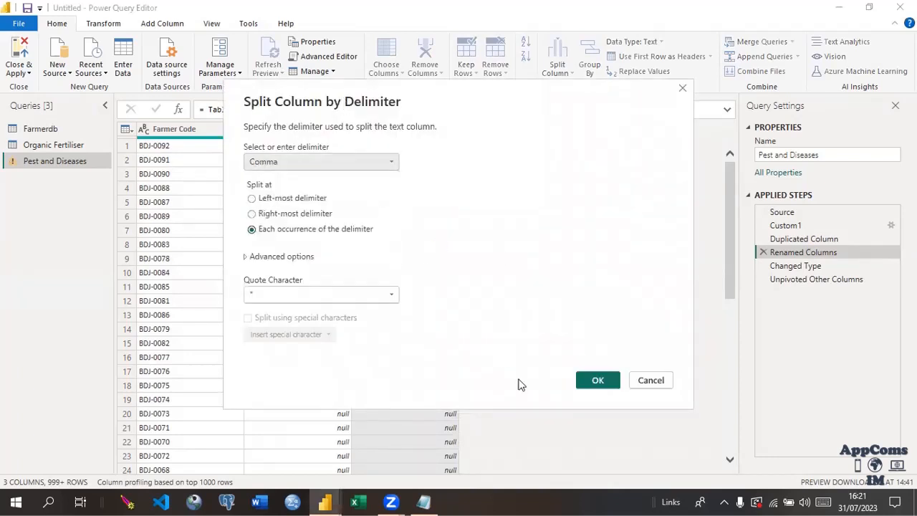
left_click(595, 382)
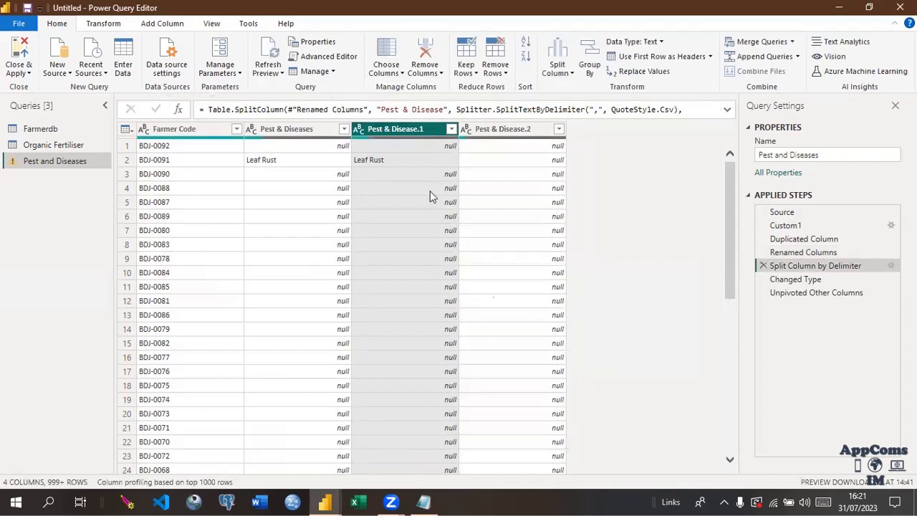
left_click(559, 129)
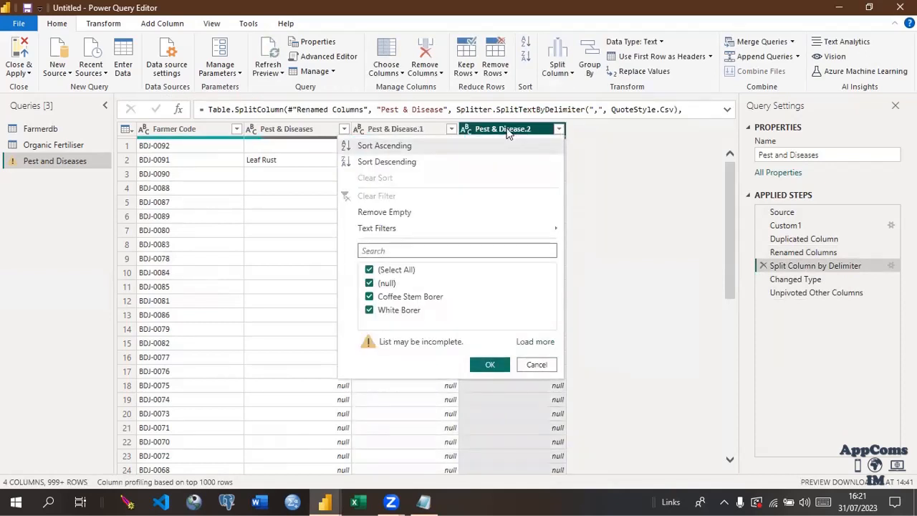
left_click(451, 129)
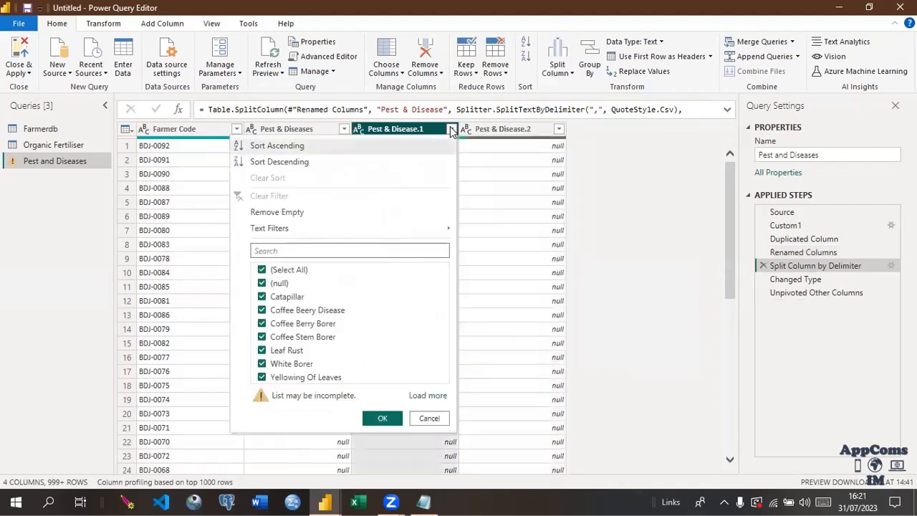
- Delete the Changed Type step that follows Split Column by Delimiter in the Pest and Diseases query
left_click(273, 129)
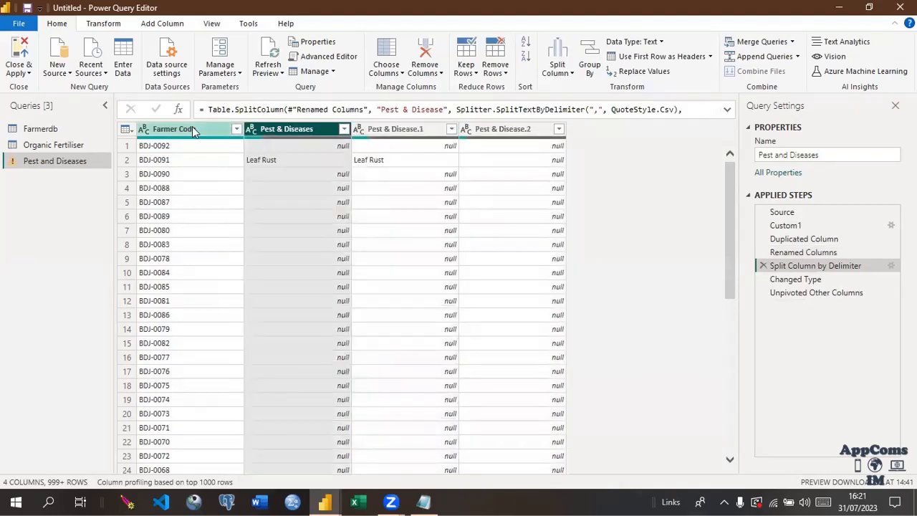
left_click(192, 130, "ctrl")
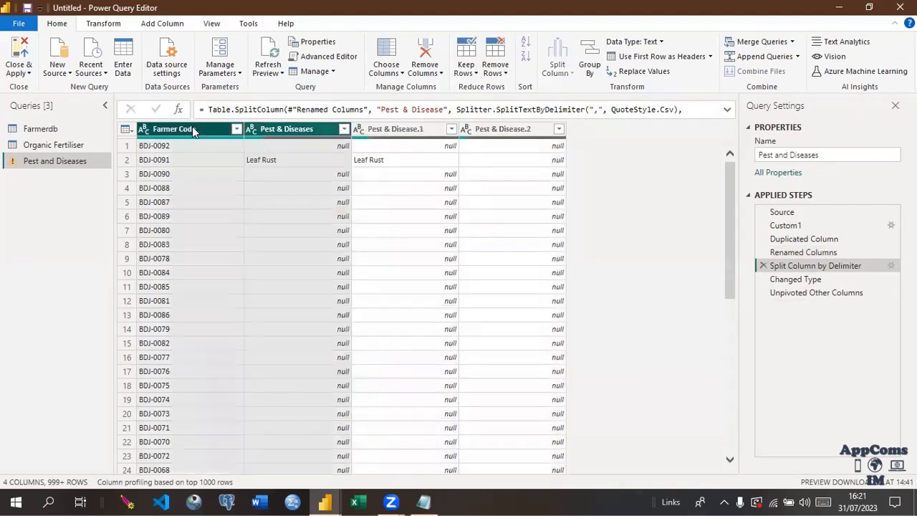
left_click(789, 280)
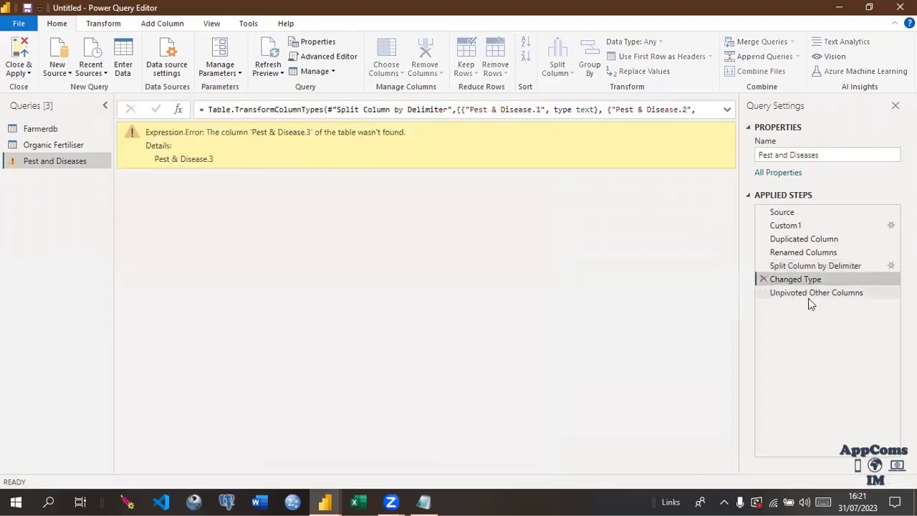
left_click(764, 280)
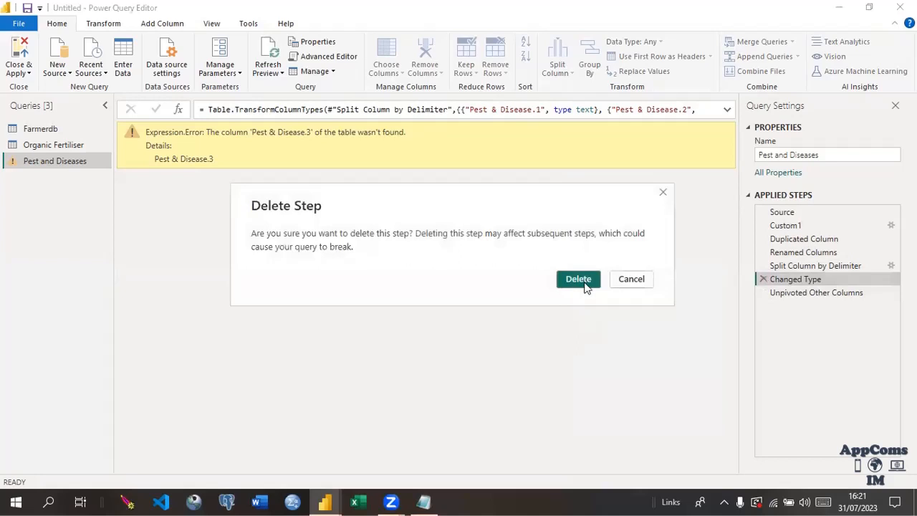
left_click(579, 279)
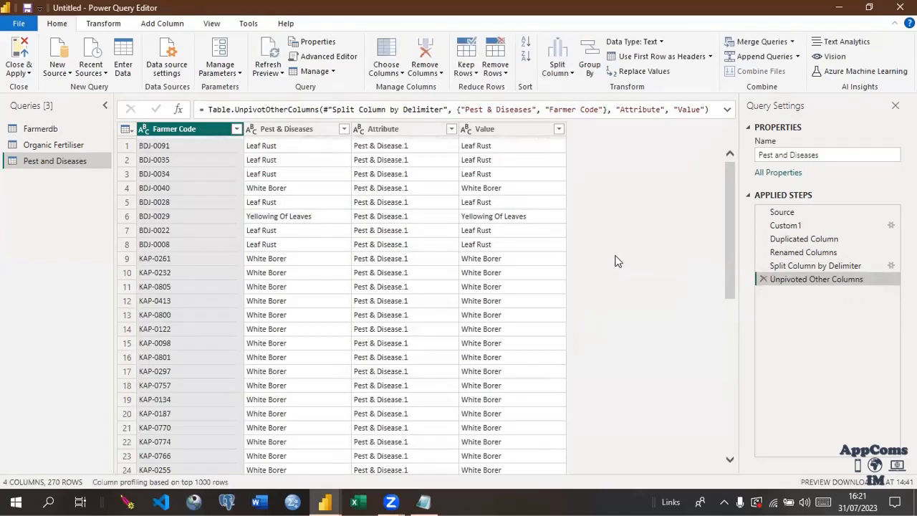
- Rename the Value column as "Pest and Diseases" and the original Pest & Diseases column as "Pest & DiseasesOrg"
left_click(403, 130)
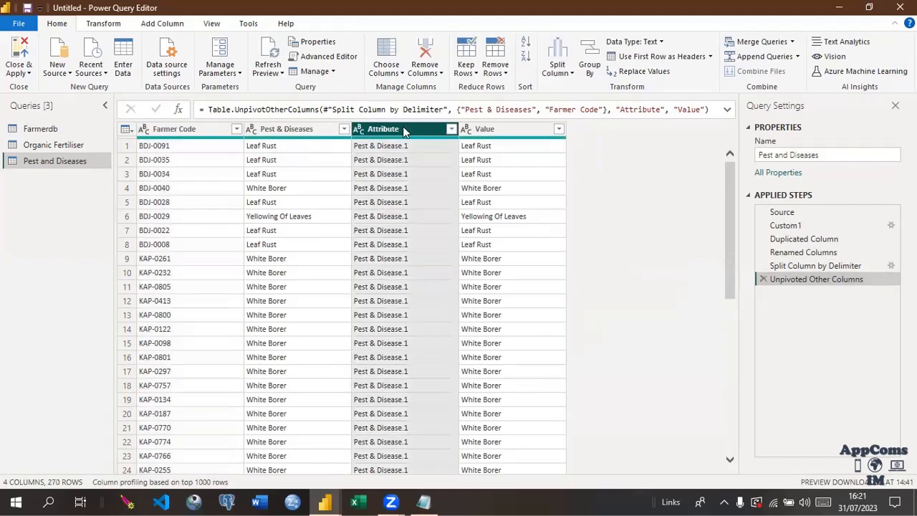
double_click(490, 130)
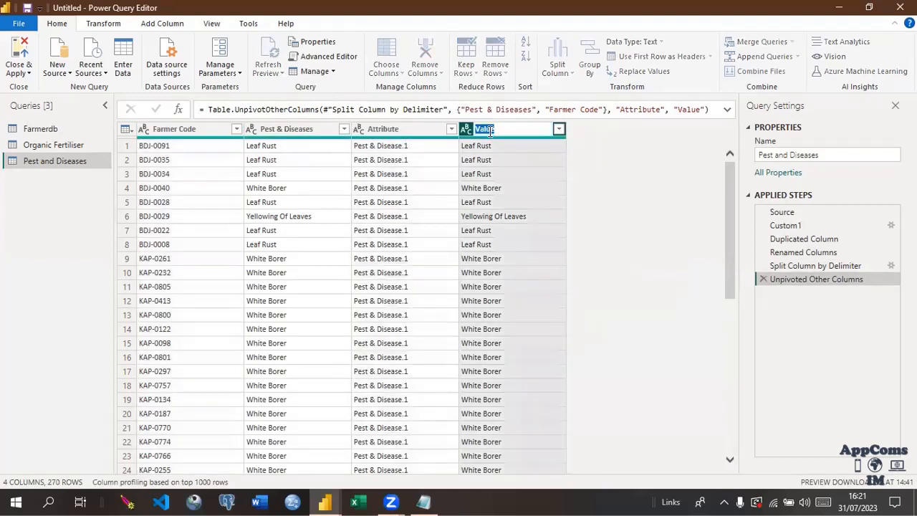
type("Pest and Diseas")
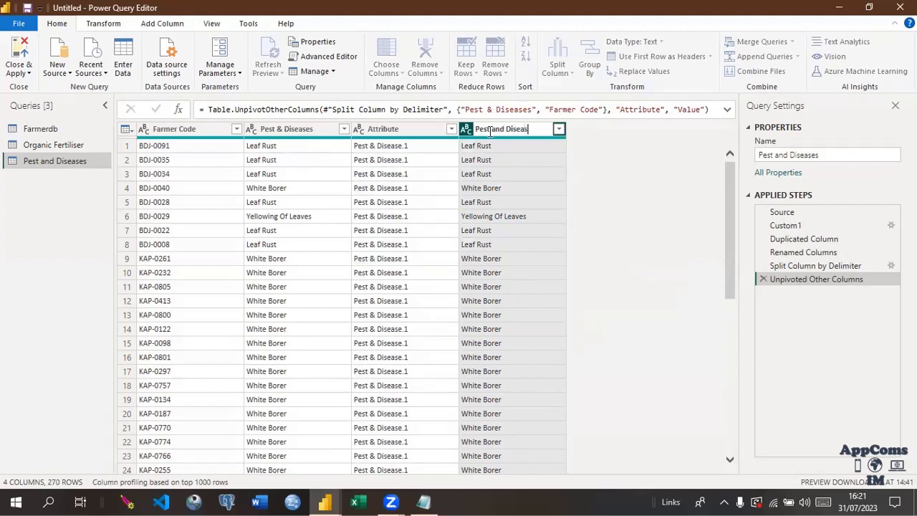
type("es")
key("Return")
left_click(313, 130)
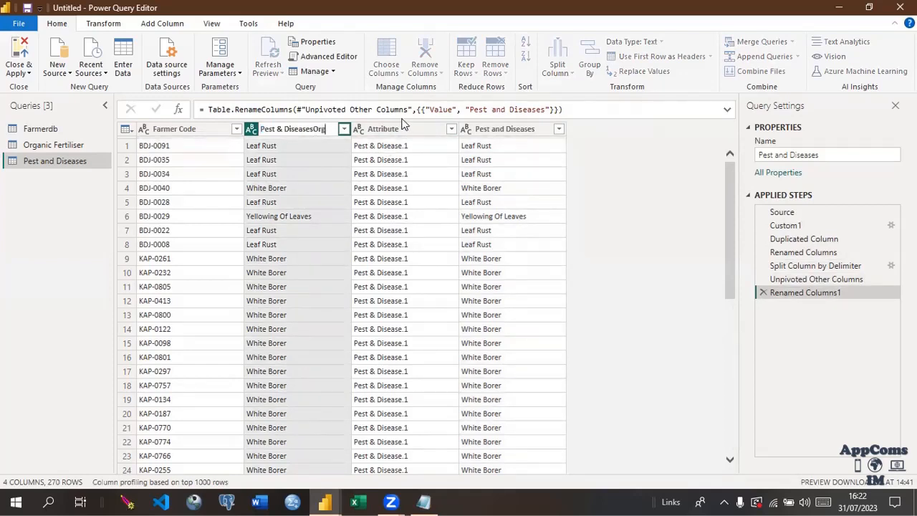
key("Return")
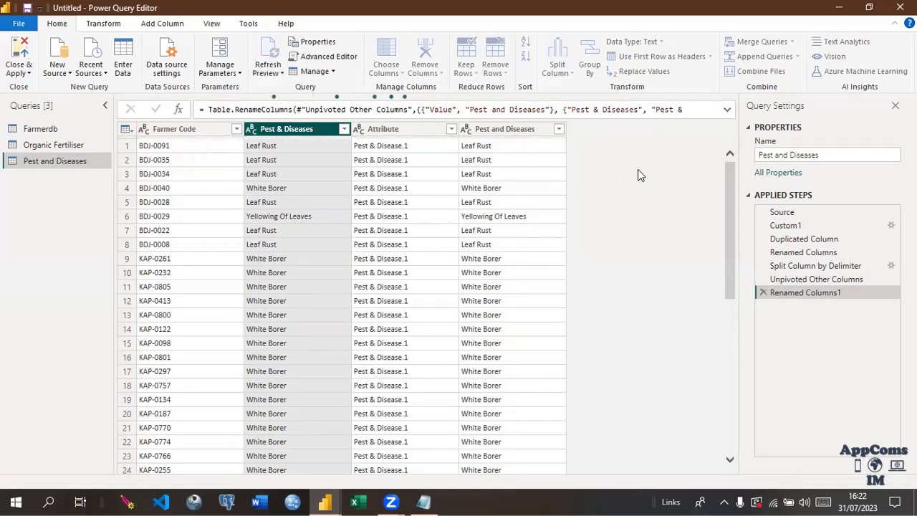